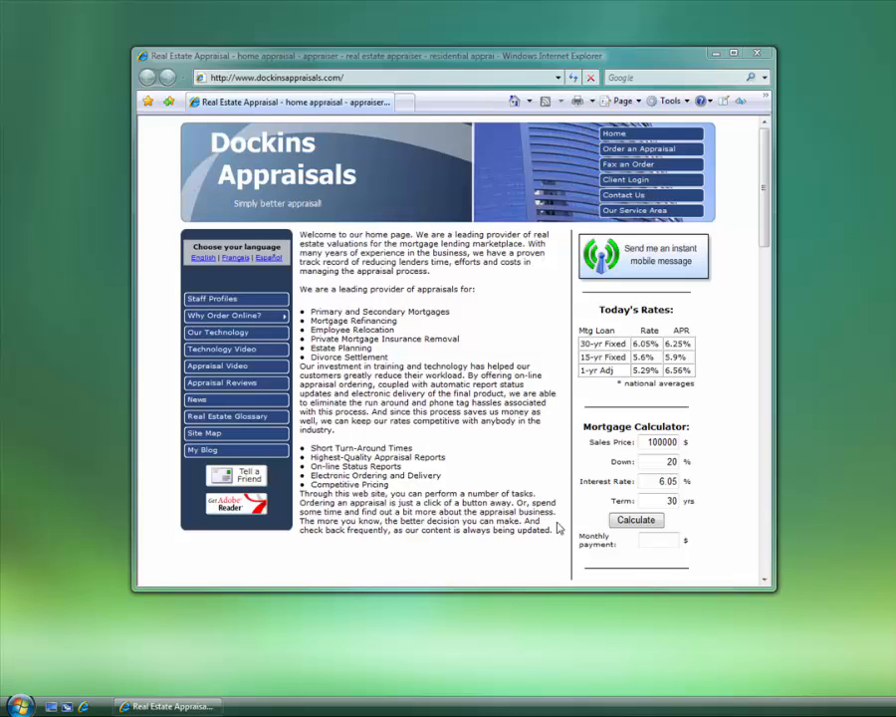
Highlight the welcome text, then add 'admin' to the site URL to reach the login page
{"action": "left_click_drag", "start_coordinate": [556, 528], "coordinate": [336, 230]}
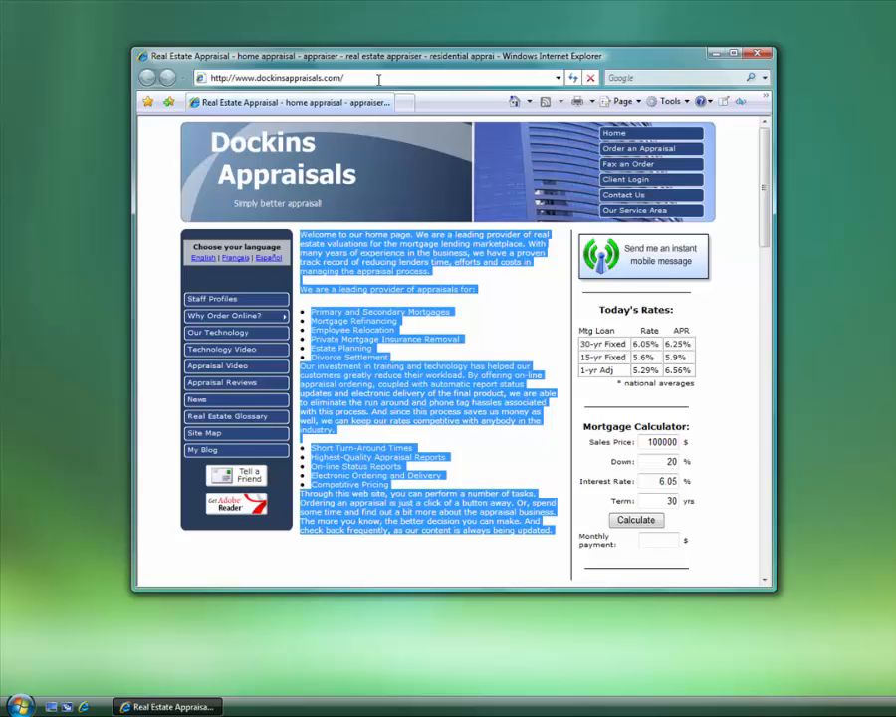
{"action": "type", "text": "admin"}
{"action": "key", "text": "Return"}
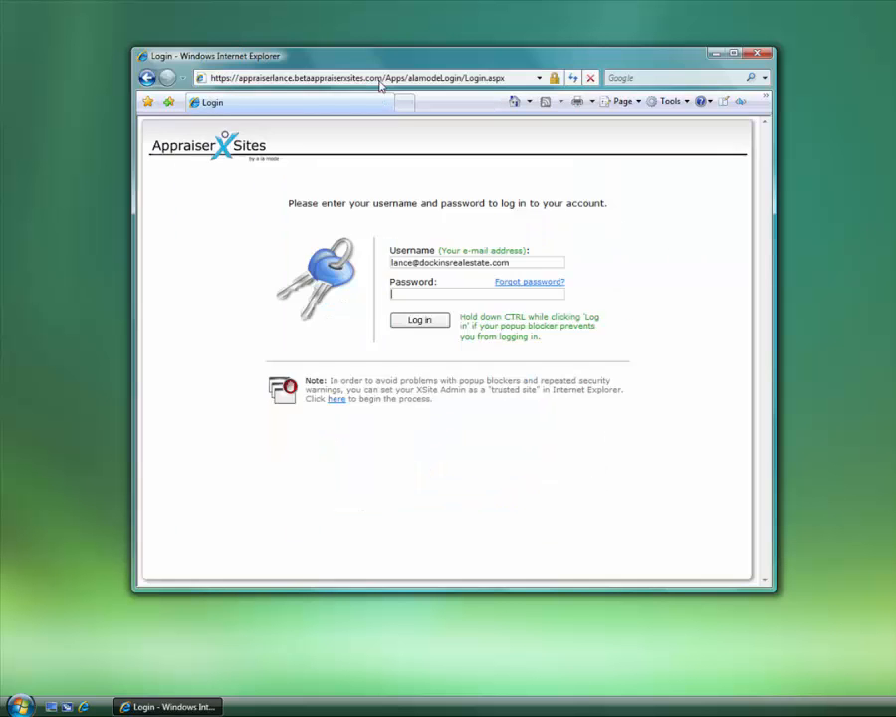
Log in with the account password and launch the XSite Wizard at its My Theme step
{"action": "type", "text": "••••••••"}
{"action": "key", "text": "Return"}
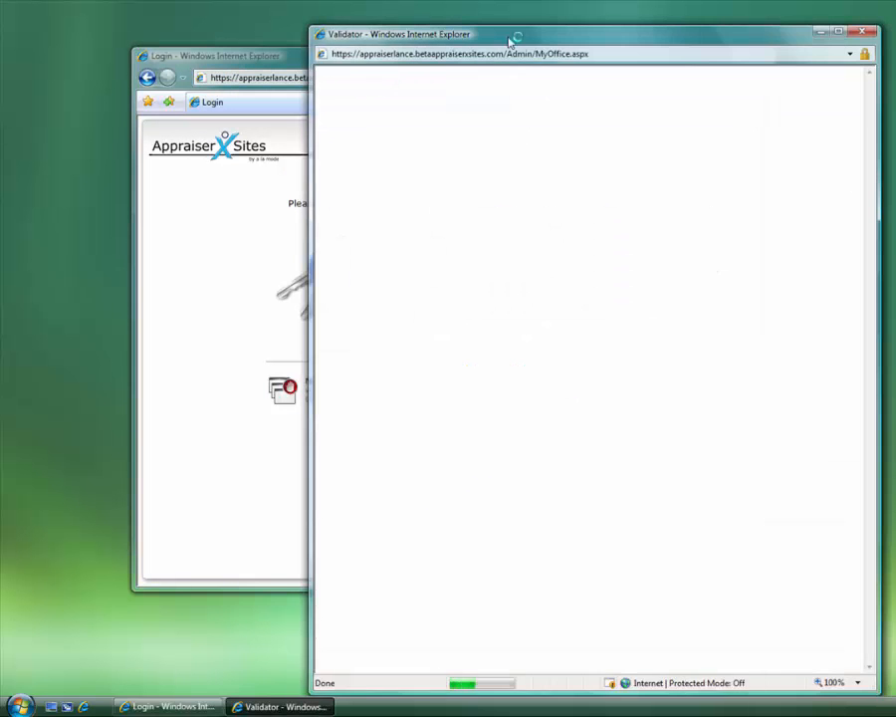
{"action": "left_click_drag", "start_coordinate": [509, 38], "coordinate": [378, 19]}
{"action": "left_click", "coordinate": [762, 57]}
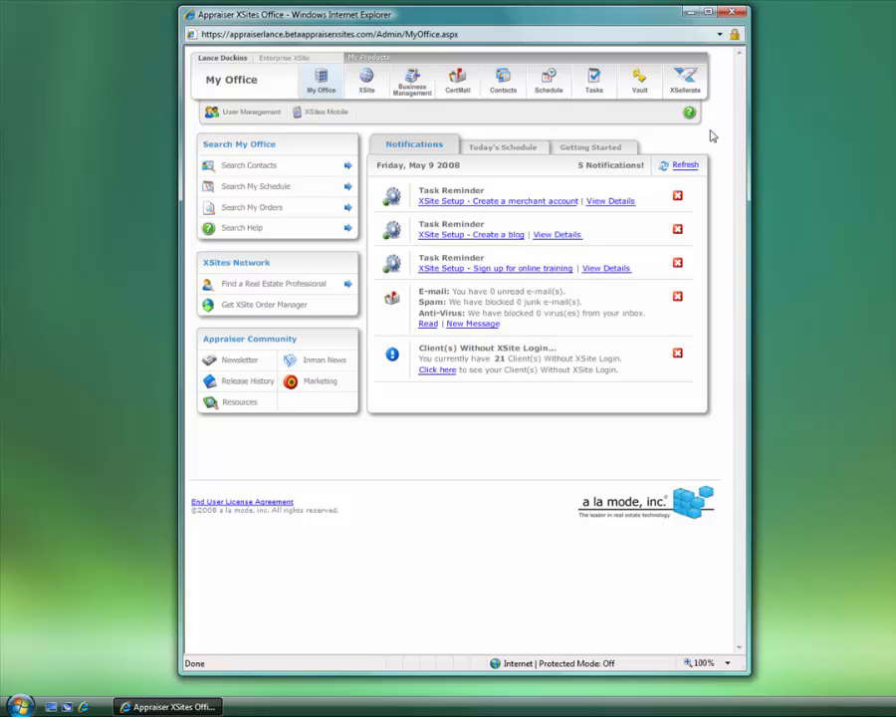
{"action": "left_click", "coordinate": [366, 85]}
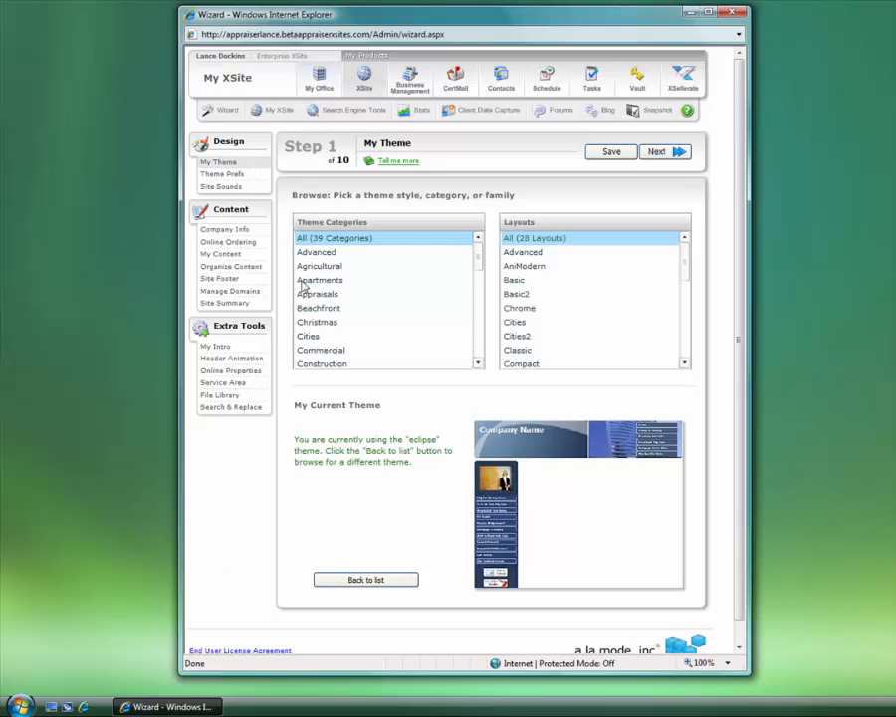
Go to the wizard's My Content step, scroll the Provided pages, and show the Custom tab
{"action": "left_click", "coordinate": [237, 257]}
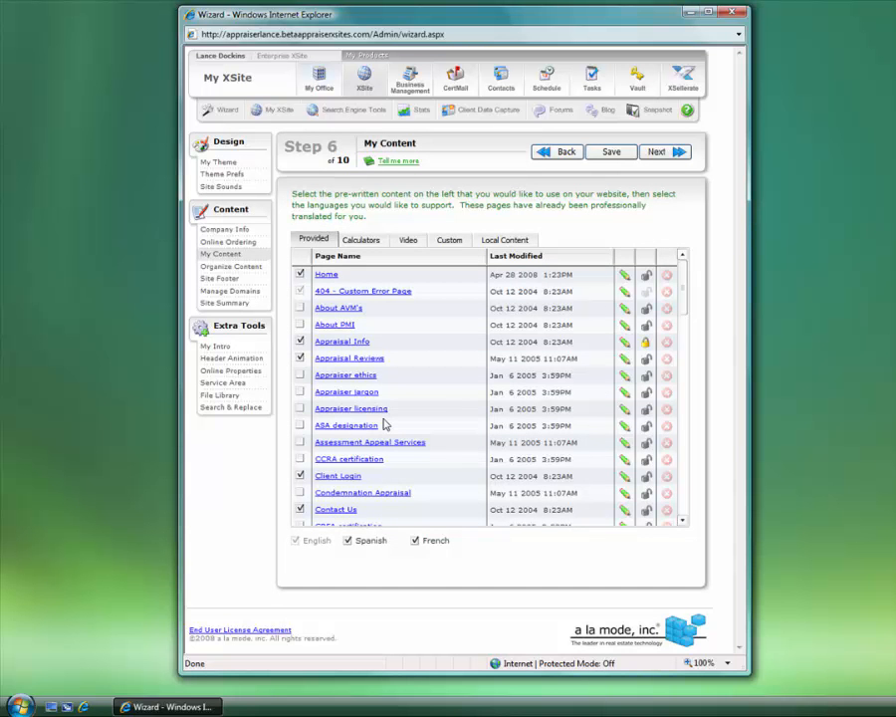
{"action": "mouse_move", "coordinate": [686, 295]}
{"action": "left_mouse_down"}
{"action": "mouse_move", "coordinate": [696, 489]}
{"action": "mouse_move", "coordinate": [698, 285]}
{"action": "left_mouse_up"}
{"action": "left_click", "coordinate": [456, 244]}
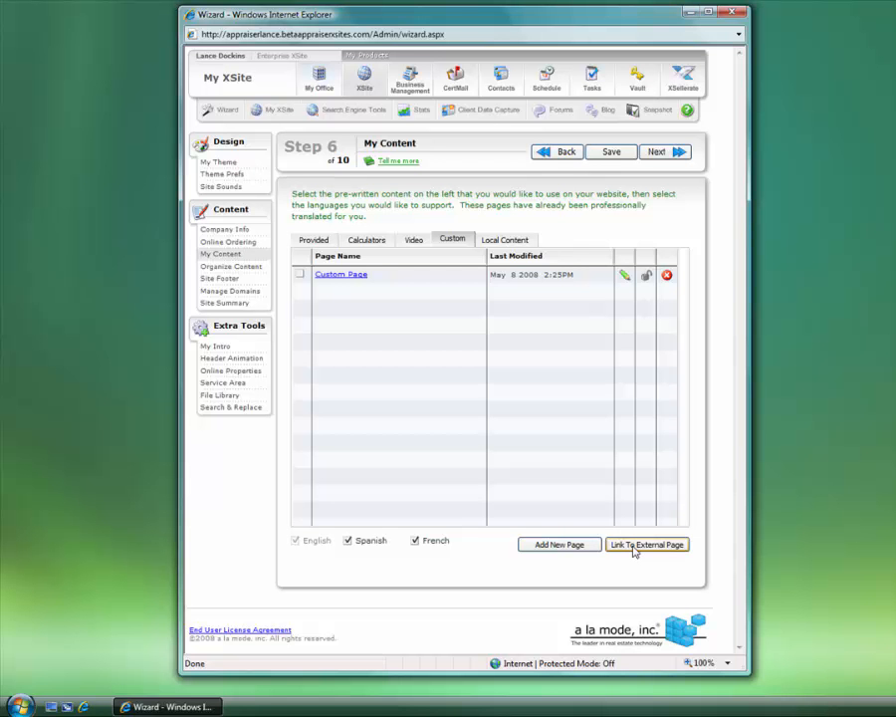
{"action": "left_click", "coordinate": [314, 240]}
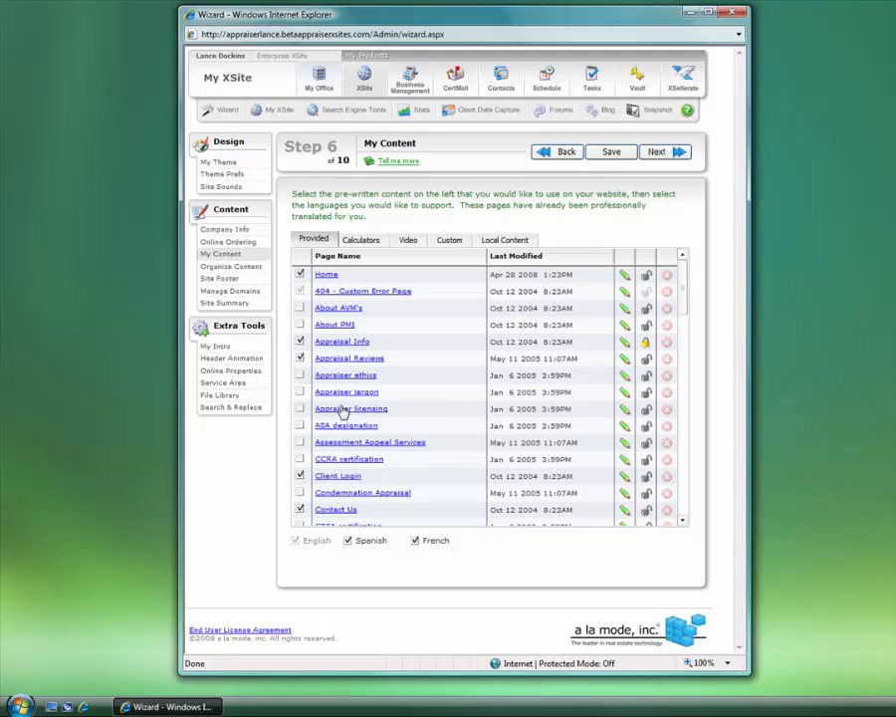
Open the Home page in the editor and review its Button Name and Web Address
{"action": "left_click", "coordinate": [327, 275]}
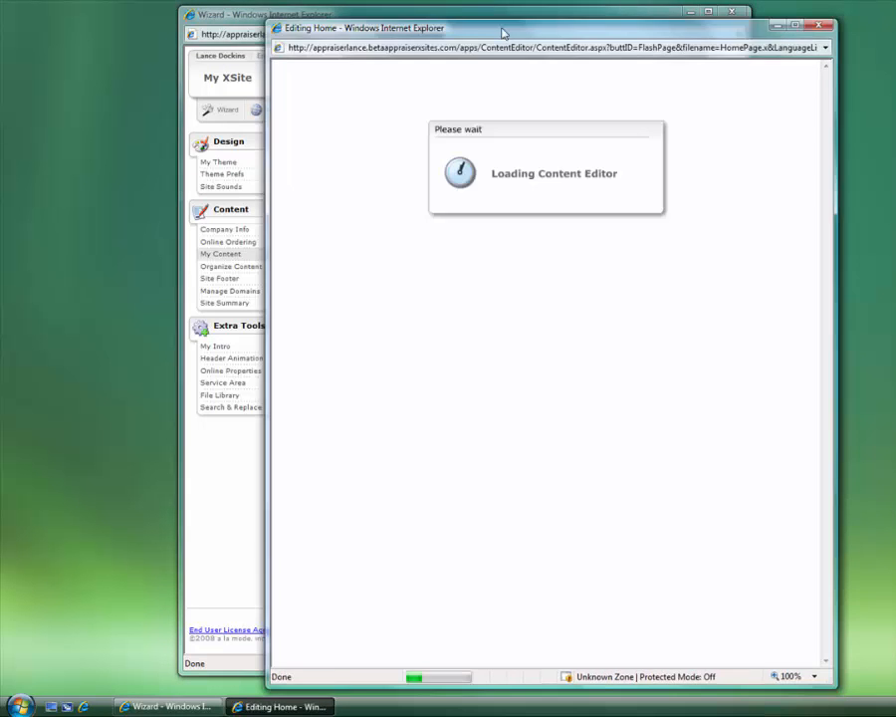
{"action": "left_click_drag", "start_coordinate": [502, 32], "coordinate": [438, 24]}
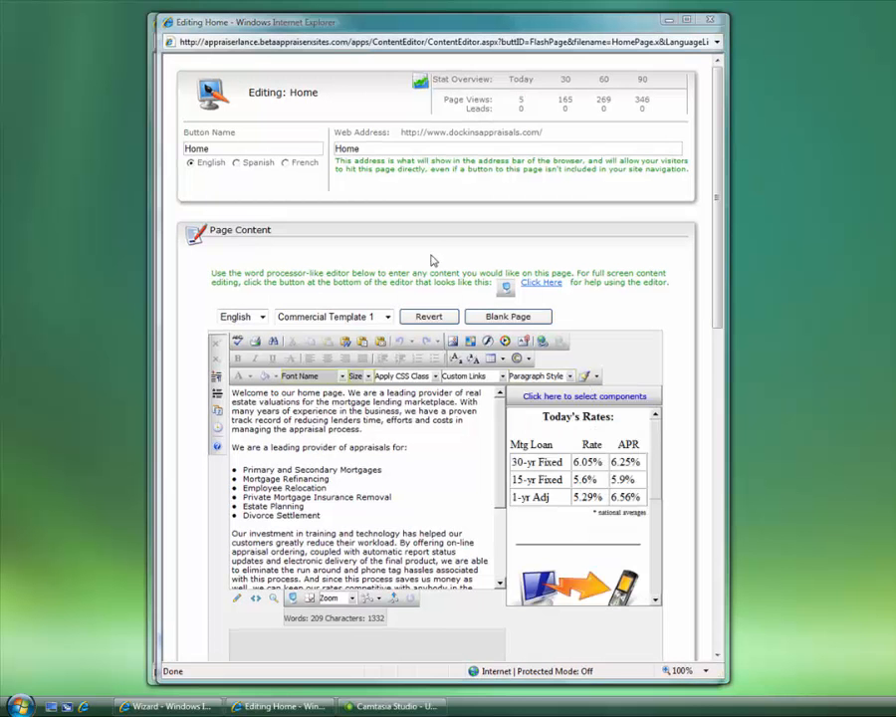
{"action": "double_click", "coordinate": [194, 150]}
{"action": "key", "text": "Tab"}
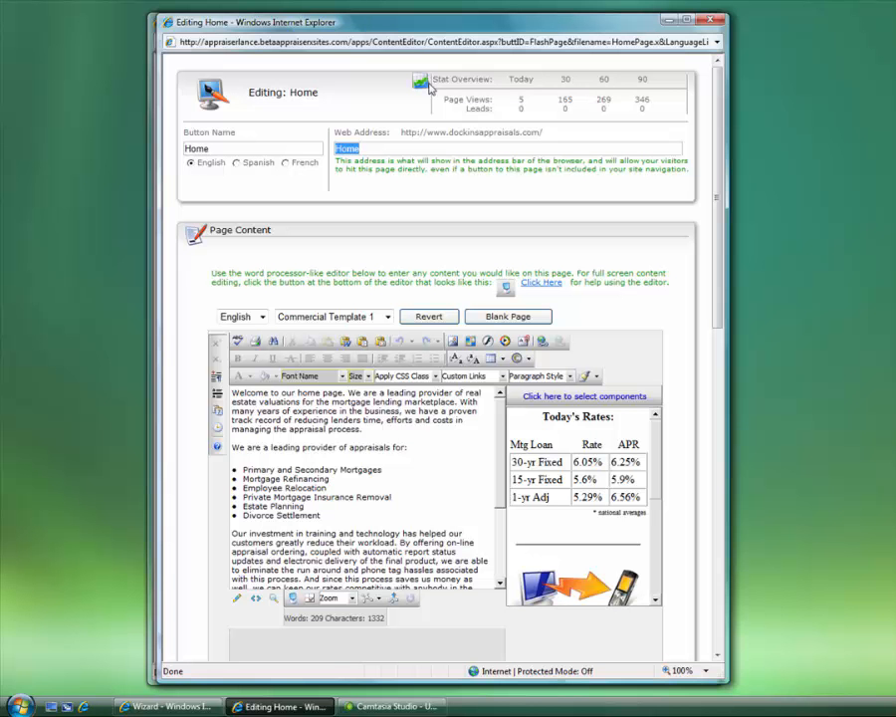
Review the Home page's visit, Page Views and Leads figures in the Stat Overview
{"action": "left_click_drag", "start_coordinate": [430, 88], "coordinate": [657, 104]}
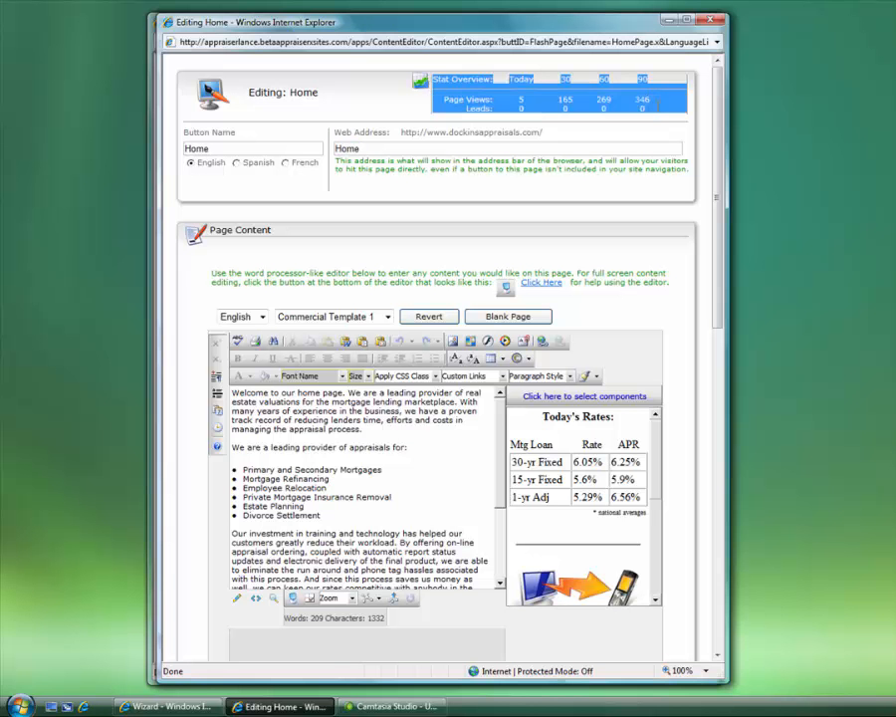
{"action": "left_click", "coordinate": [660, 115]}
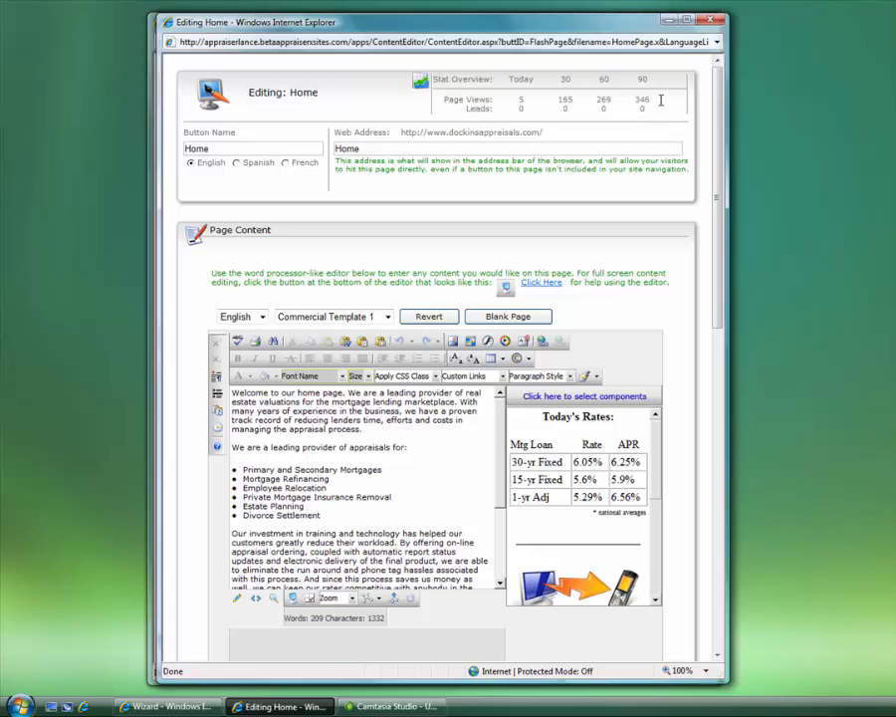
{"action": "left_click_drag", "start_coordinate": [660, 100], "coordinate": [408, 88]}
{"action": "left_click", "coordinate": [462, 107]}
{"action": "left_click_drag", "start_coordinate": [643, 106], "coordinate": [445, 107]}
{"action": "left_click_drag", "start_coordinate": [710, 249], "coordinate": [712, 311]}
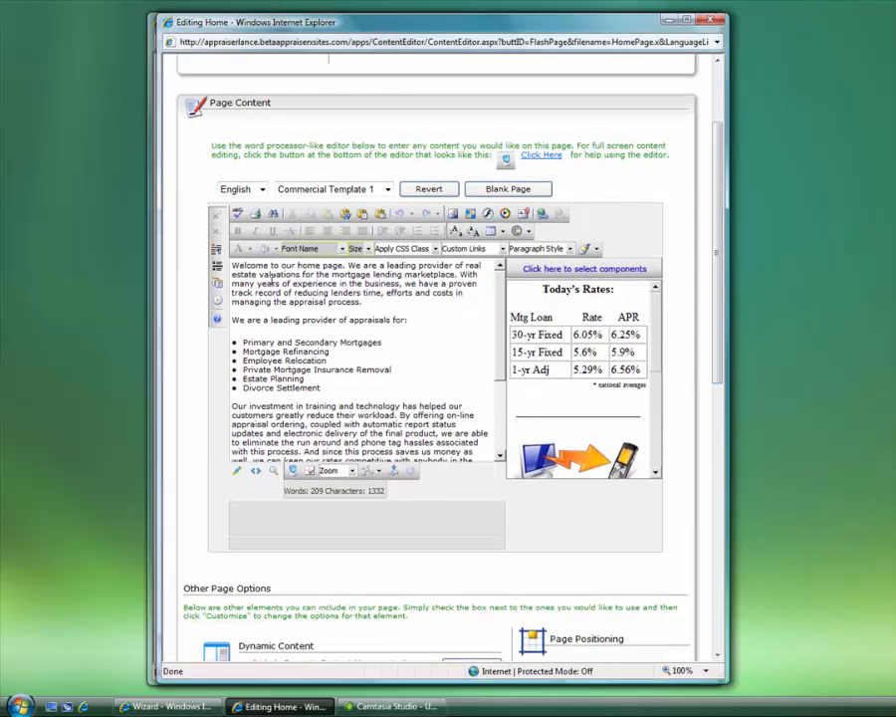
{"action": "left_click_drag", "start_coordinate": [257, 283], "coordinate": [371, 397]}
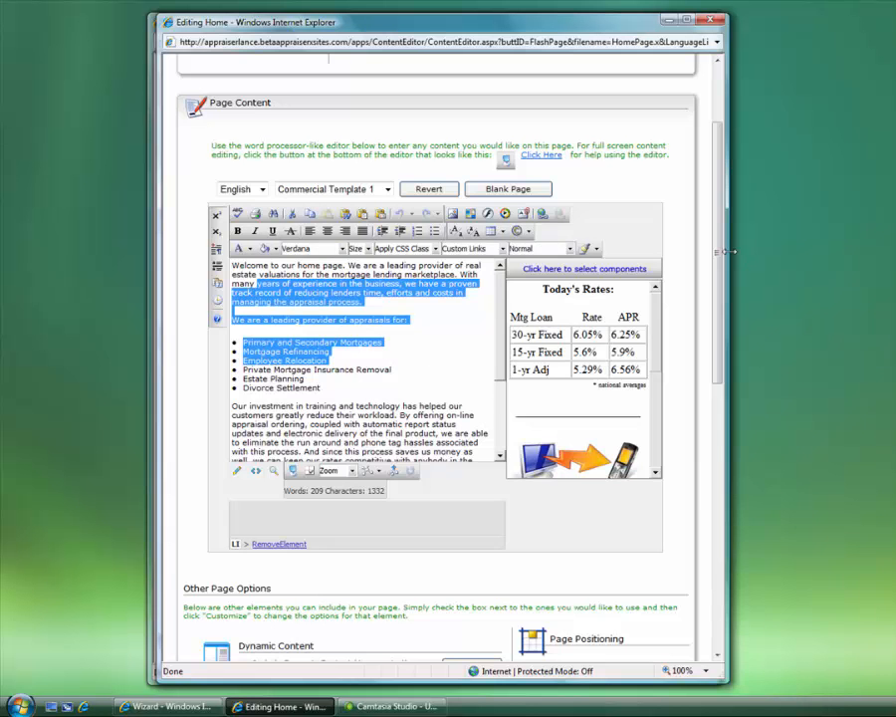
{"action": "scroll", "coordinate": [709, 341], "scroll_direction": "down", "scroll_amount": 3}
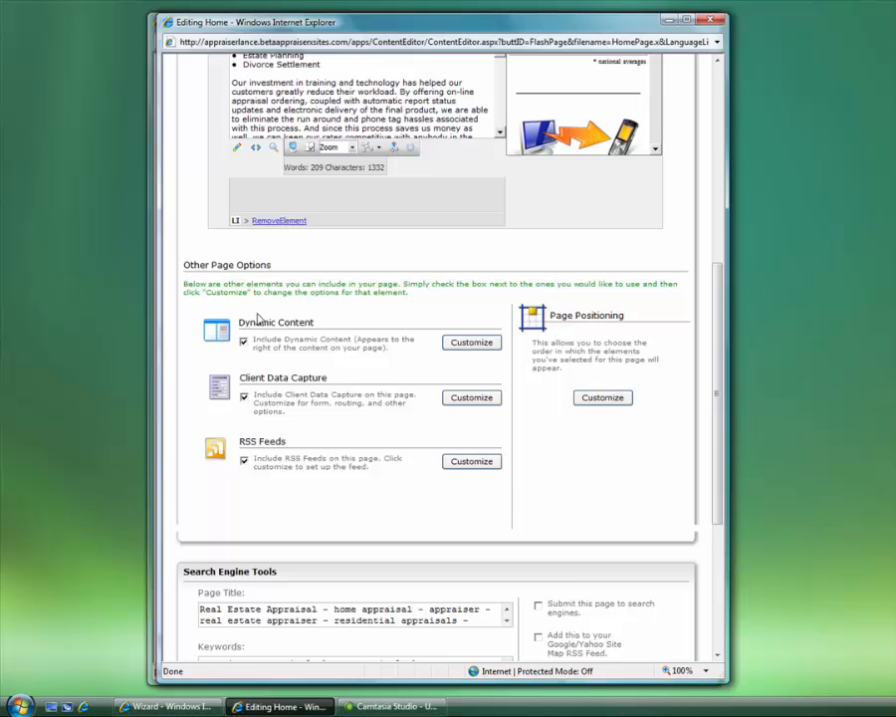
{"action": "left_click_drag", "start_coordinate": [725, 340], "coordinate": [730, 264]}
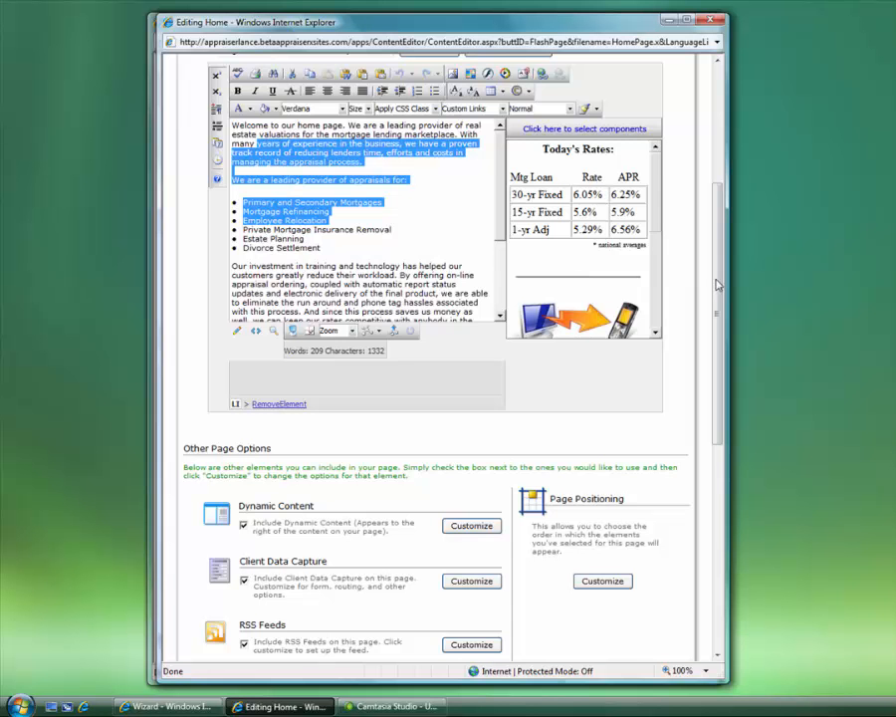
{"action": "left_click_drag", "start_coordinate": [721, 294], "coordinate": [722, 407]}
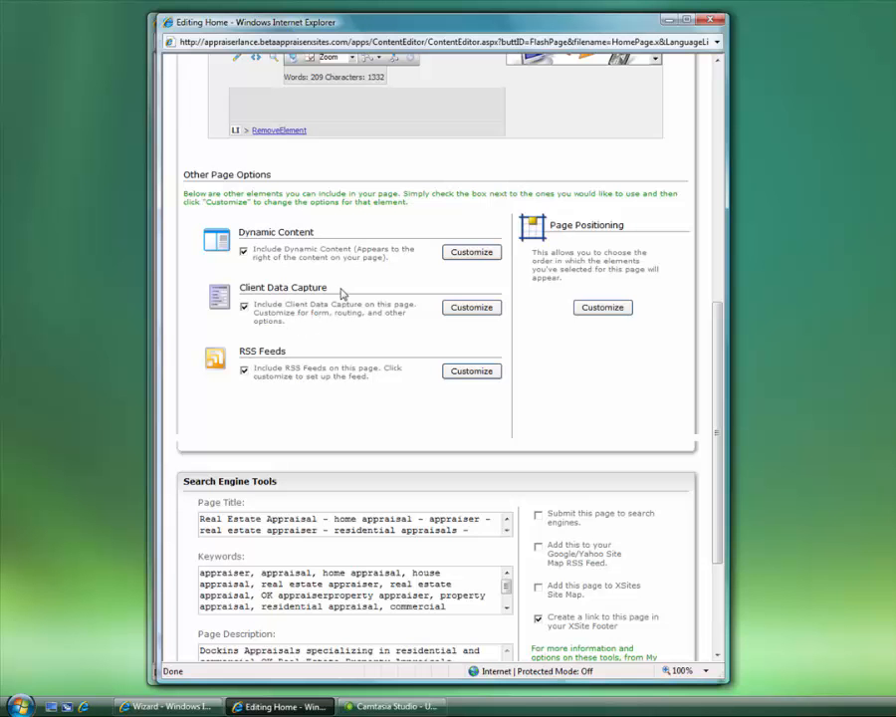
{"action": "left_click_drag", "start_coordinate": [329, 288], "coordinate": [256, 293]}
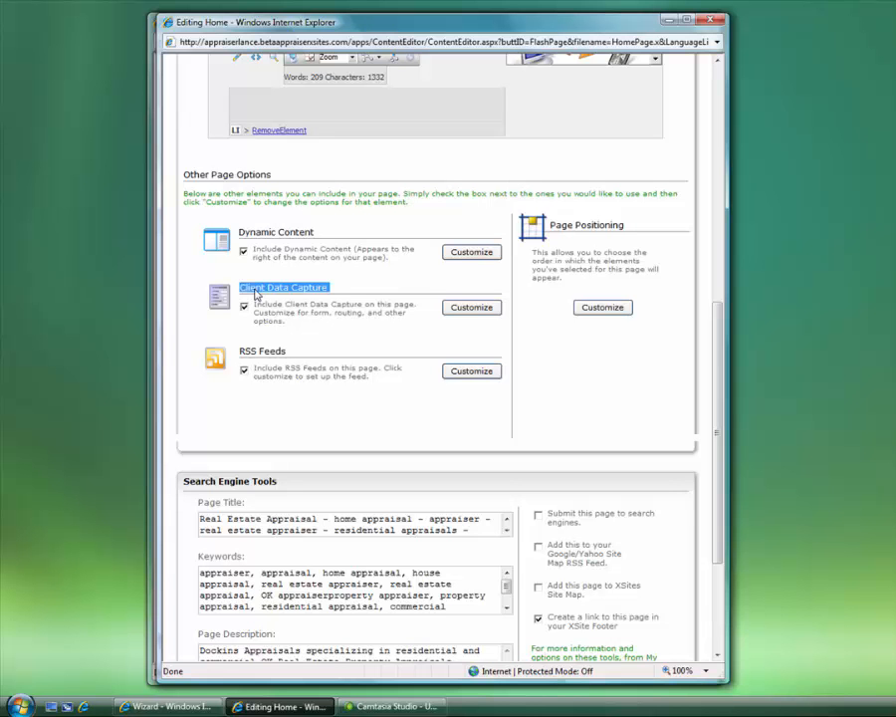
{"action": "left_click_drag", "start_coordinate": [293, 348], "coordinate": [239, 353]}
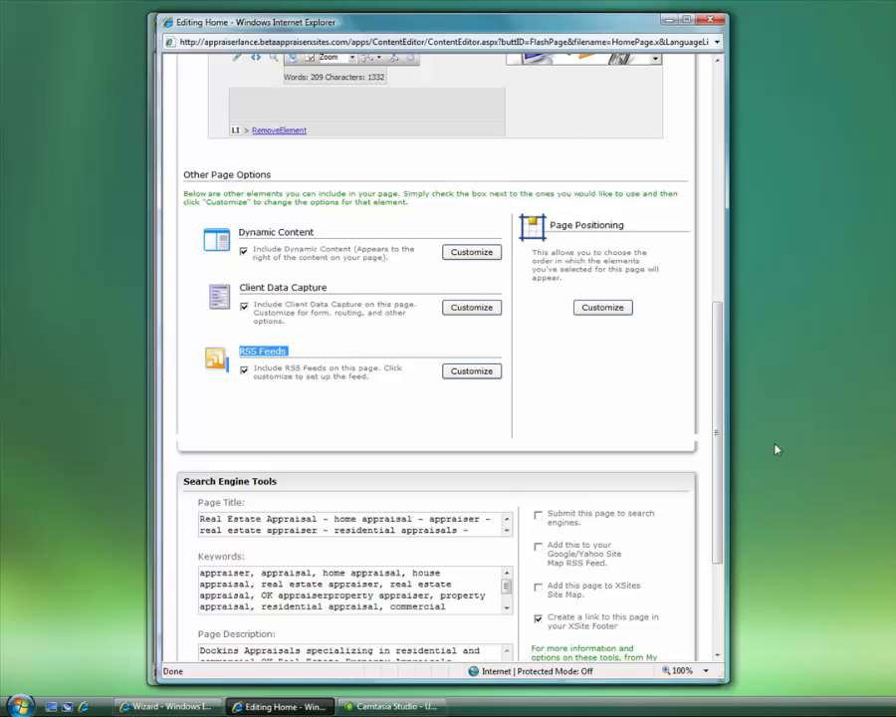
{"action": "left_click_drag", "start_coordinate": [713, 410], "coordinate": [719, 533]}
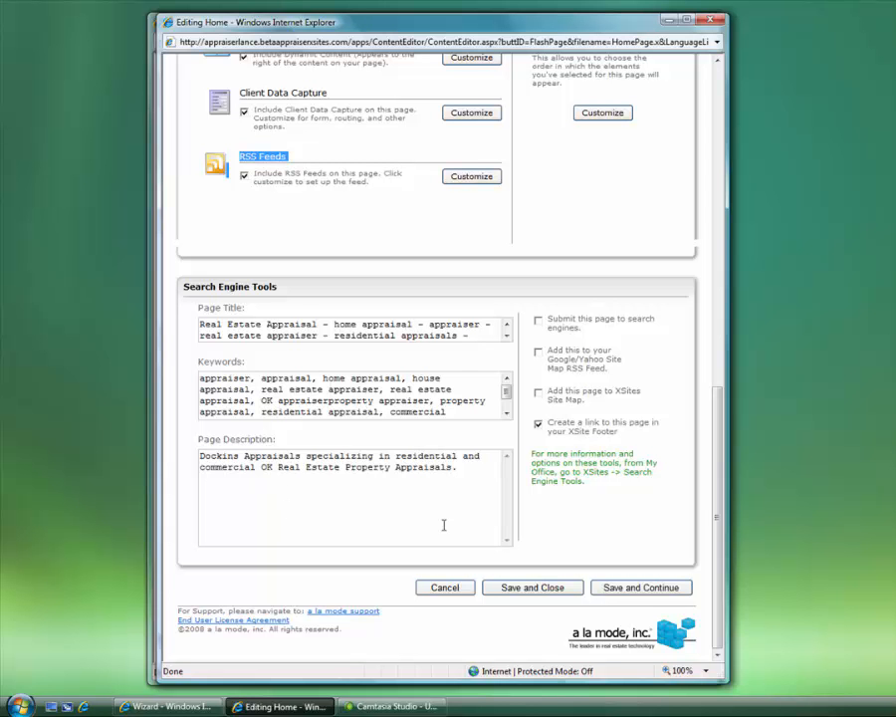
{"action": "left_click_drag", "start_coordinate": [723, 508], "coordinate": [748, 134]}
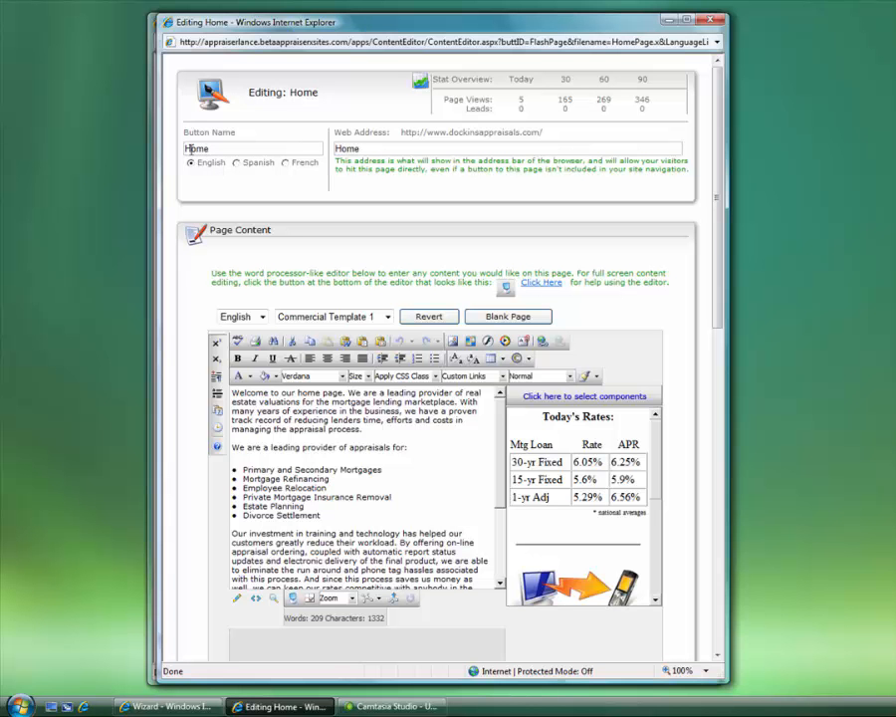
{"action": "double_click", "coordinate": [192, 148]}
{"action": "left_click_drag", "start_coordinate": [336, 147], "coordinate": [345, 170]}
{"action": "left_click_drag", "start_coordinate": [401, 130], "coordinate": [537, 129]}
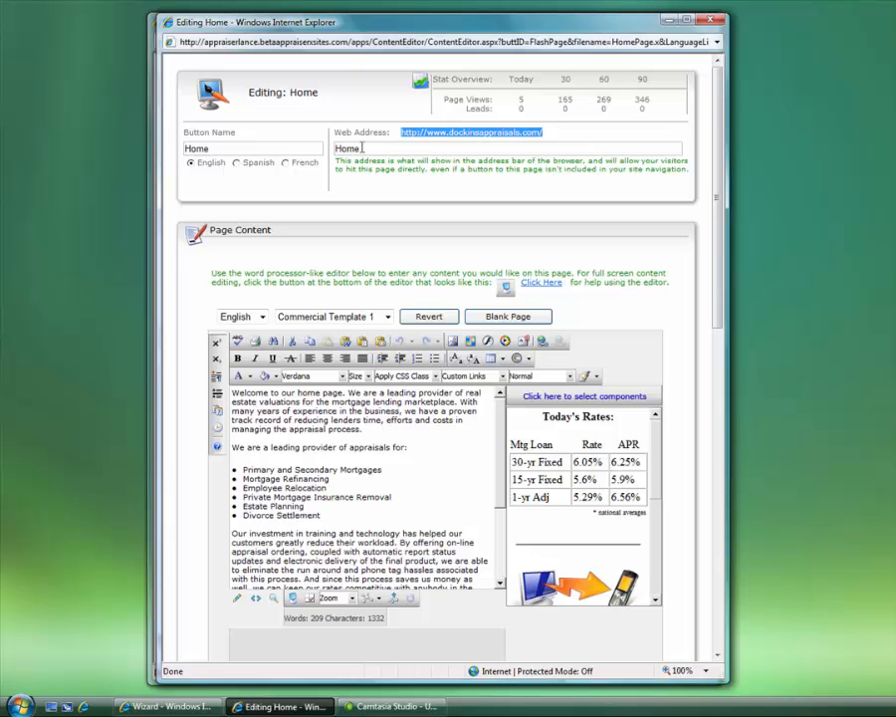
{"action": "left_click_drag", "start_coordinate": [361, 147], "coordinate": [336, 149]}
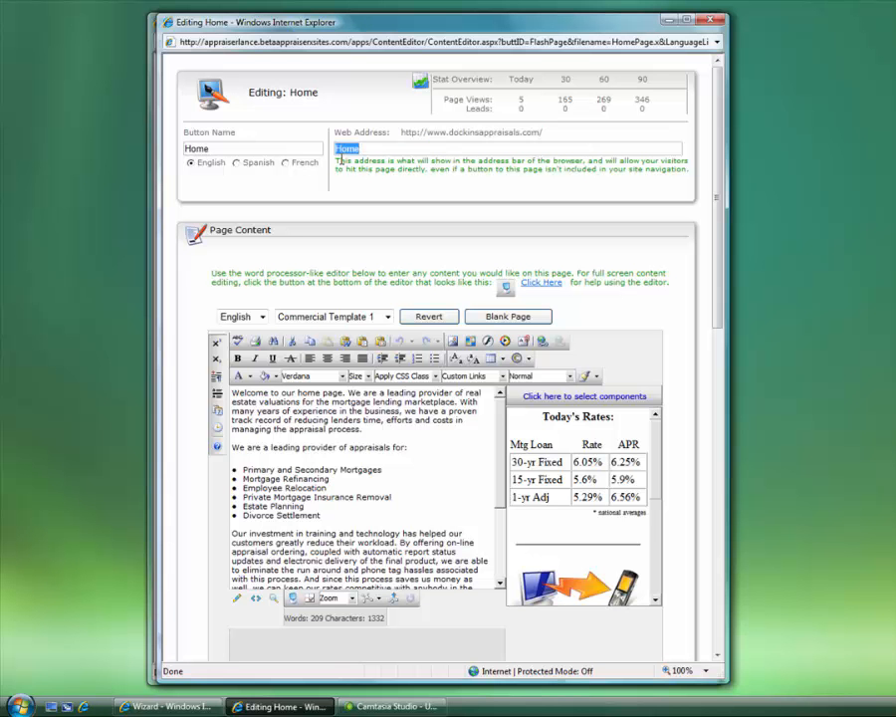
{"action": "double_click", "coordinate": [240, 150]}
{"action": "double_click", "coordinate": [342, 150]}
{"action": "left_click", "coordinate": [363, 149]}
{"action": "double_click", "coordinate": [240, 148]}
{"action": "double_click", "coordinate": [420, 150]}
{"action": "left_click_drag", "start_coordinate": [437, 100], "coordinate": [677, 101]}
{"action": "left_click_drag", "start_coordinate": [463, 108], "coordinate": [650, 110]}
{"action": "left_click", "coordinate": [650, 110]}
{"action": "left_click_drag", "start_coordinate": [646, 110], "coordinate": [461, 109]}
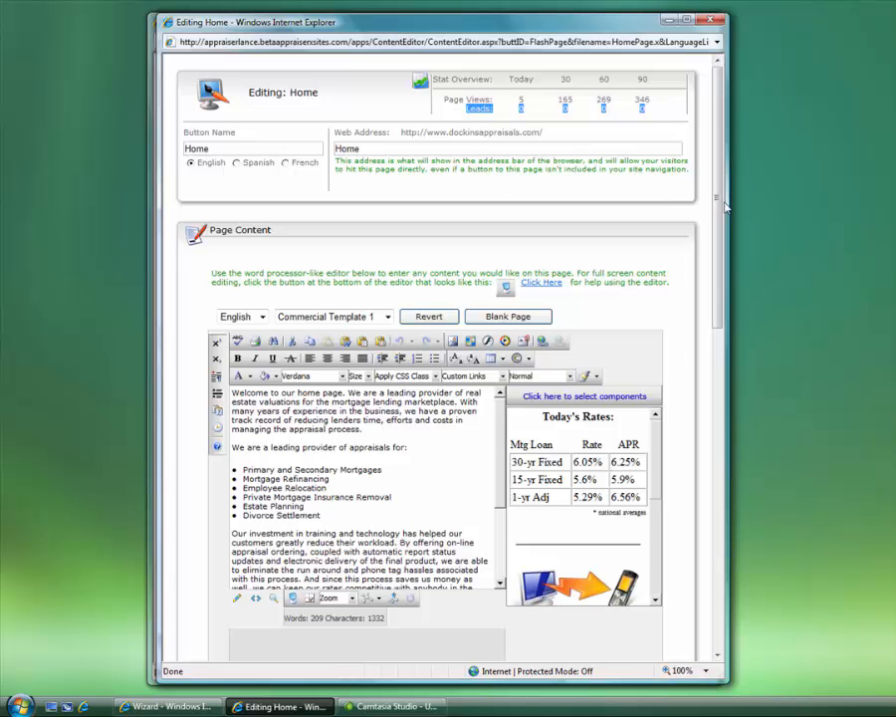
{"action": "scroll", "coordinate": [726, 259], "scroll_direction": "down", "scroll_amount": 2}
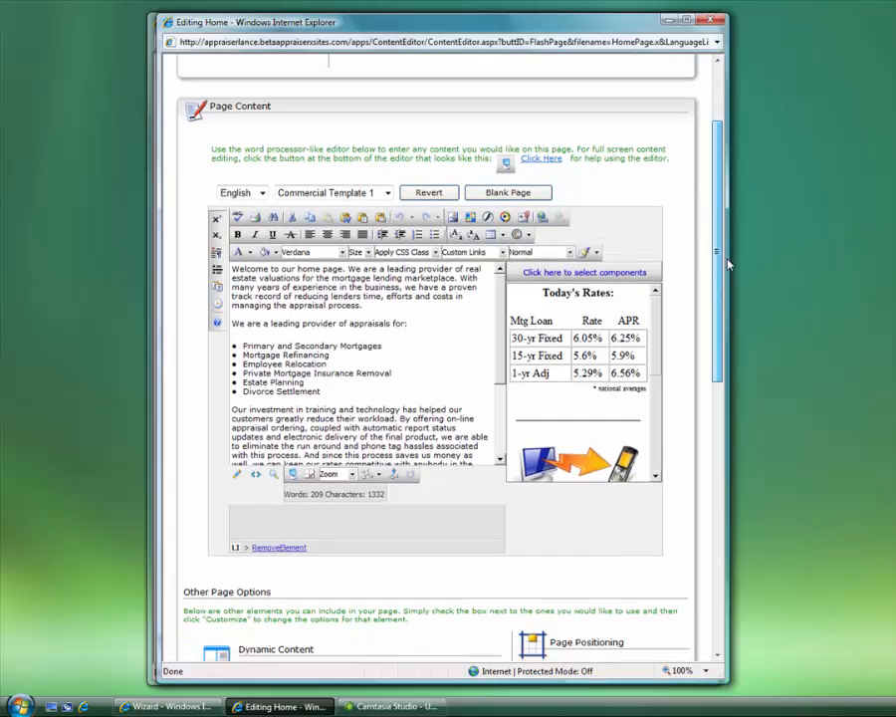
{"action": "left_click", "coordinate": [264, 193]}
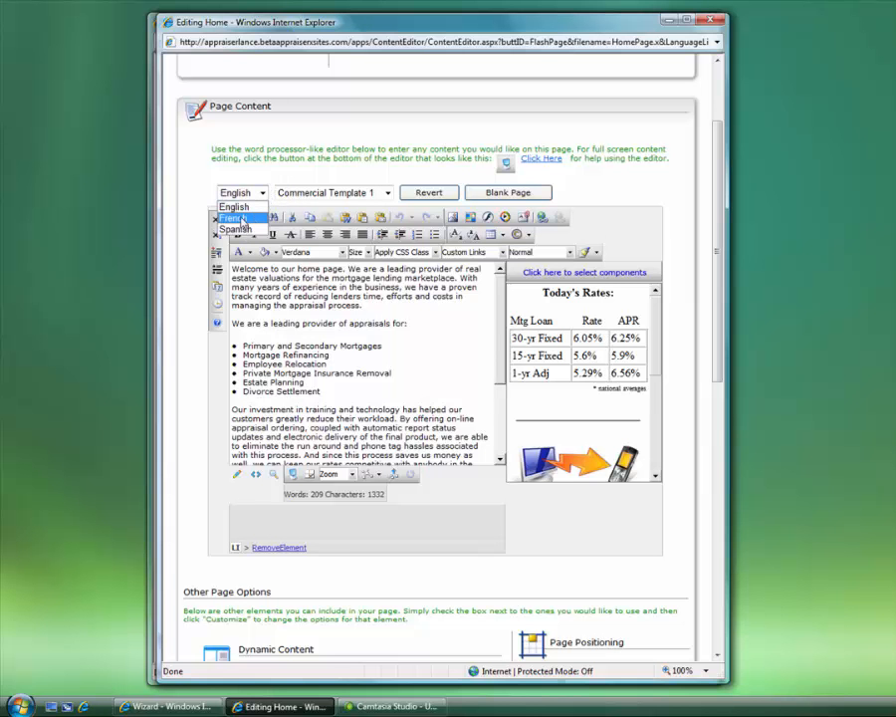
{"action": "left_click", "coordinate": [251, 192]}
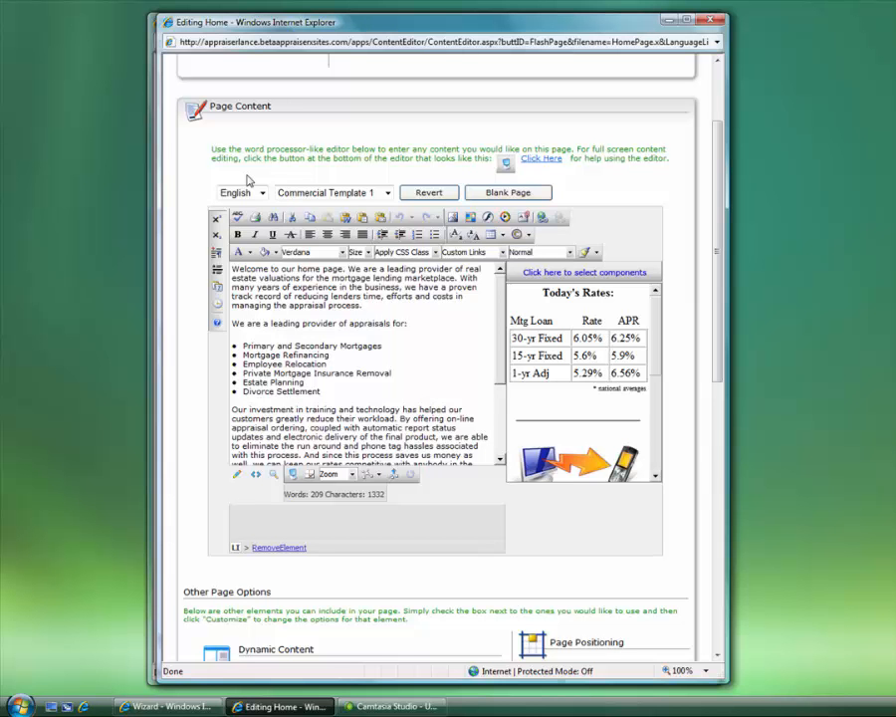
{"action": "left_click", "coordinate": [251, 194]}
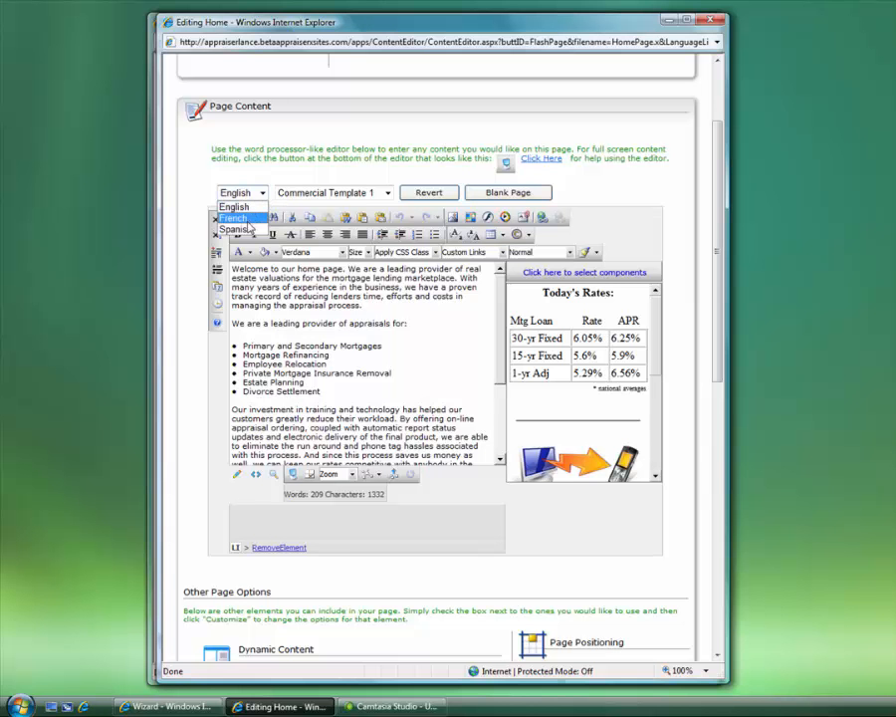
{"action": "left_click", "coordinate": [257, 192]}
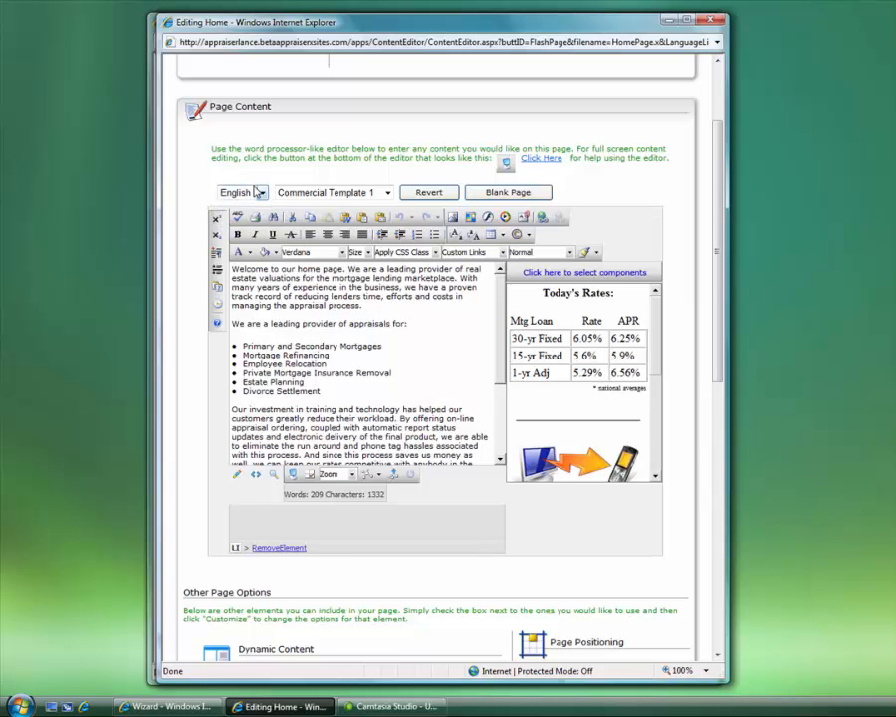
{"action": "left_click", "coordinate": [366, 193]}
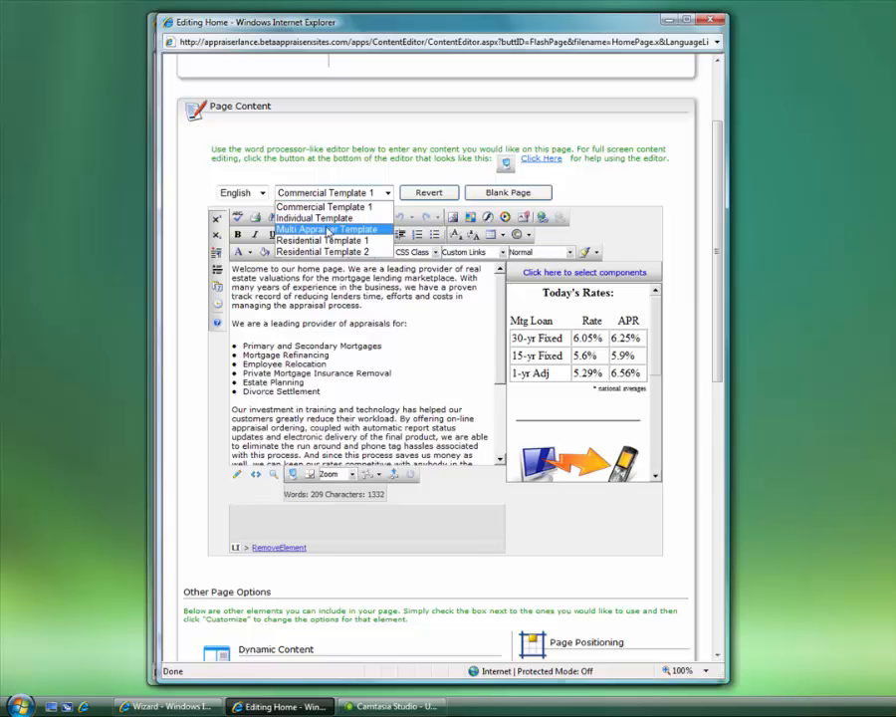
{"action": "left_click", "coordinate": [360, 164]}
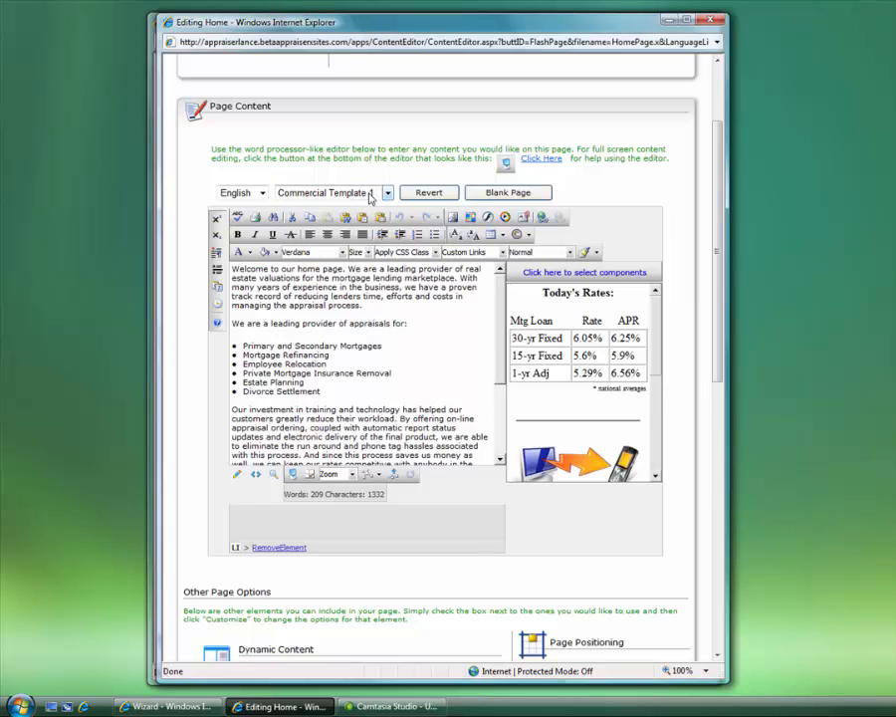
{"action": "left_click", "coordinate": [369, 195]}
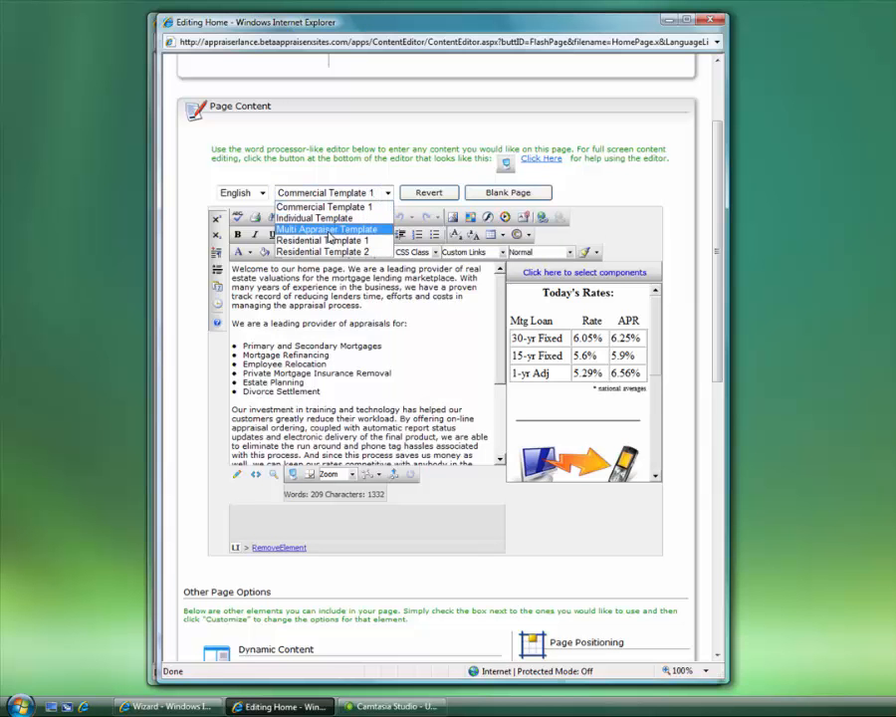
{"action": "left_click", "coordinate": [323, 206]}
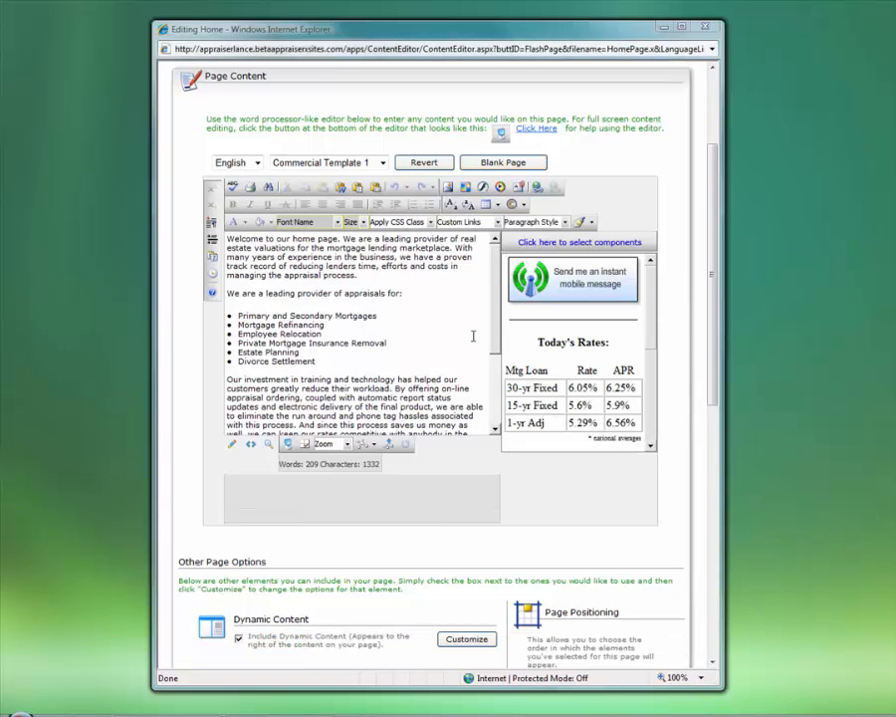
{"action": "left_click", "coordinate": [408, 303]}
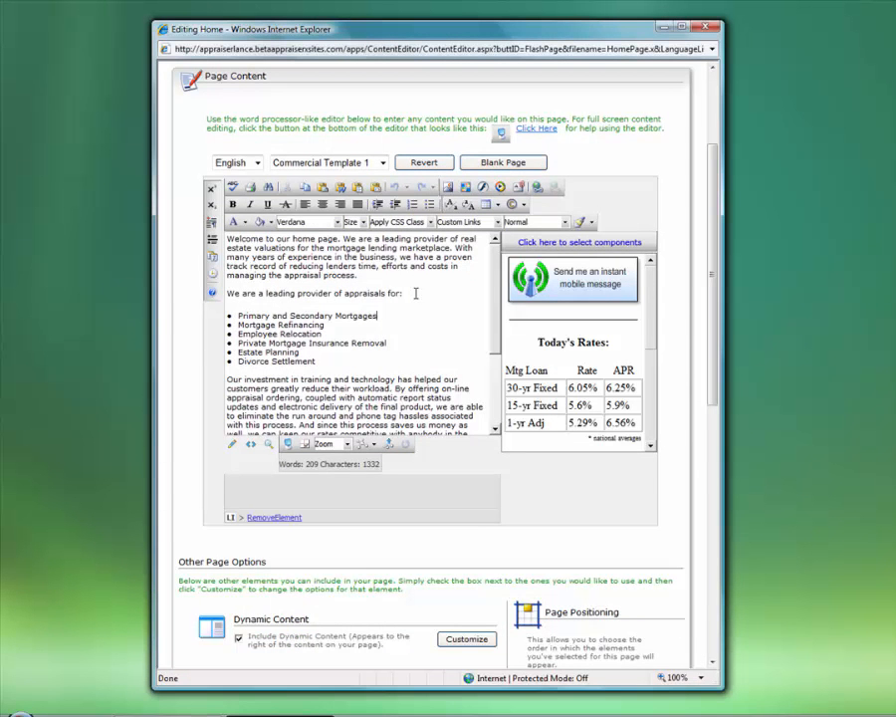
Insert a blank line before 'We are a leading provider of appraisals for:'
{"action": "left_click", "coordinate": [418, 289]}
{"action": "key", "text": "Return"}
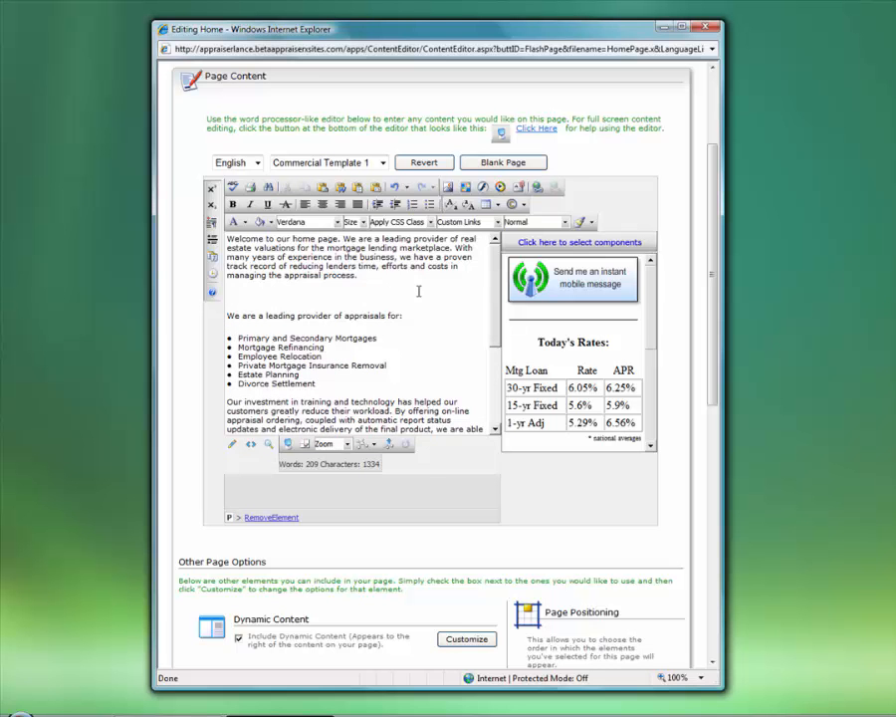
{"action": "left_click", "coordinate": [461, 267]}
Open the Image Manager and preview AAB.jpg, Cimg0409.jpg and Cimg0410.jpg
{"action": "left_click", "coordinate": [449, 188]}
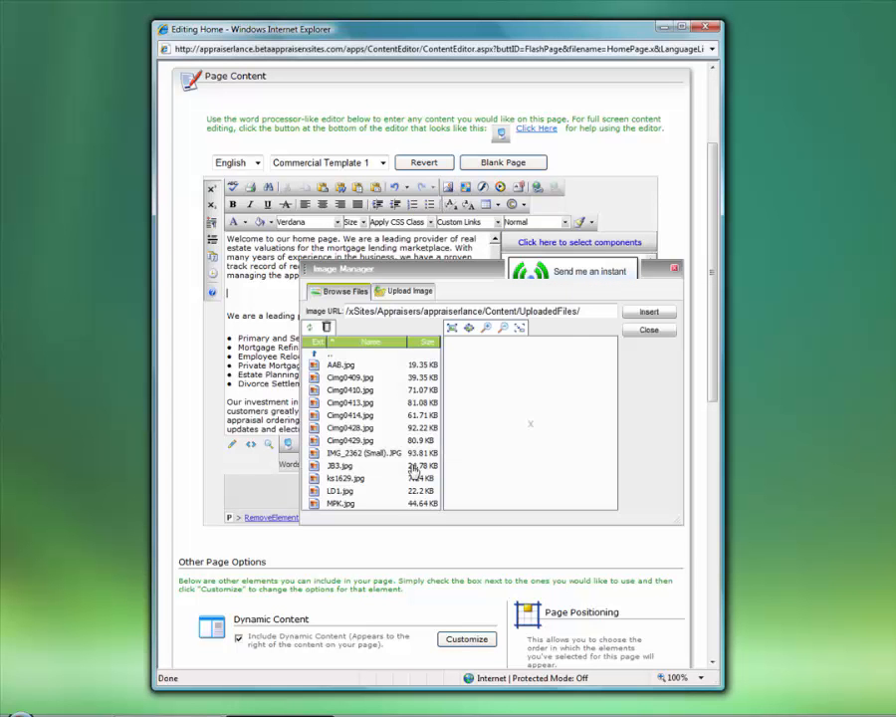
{"action": "left_click", "coordinate": [339, 366]}
{"action": "left_click", "coordinate": [348, 378]}
{"action": "left_click", "coordinate": [351, 391]}
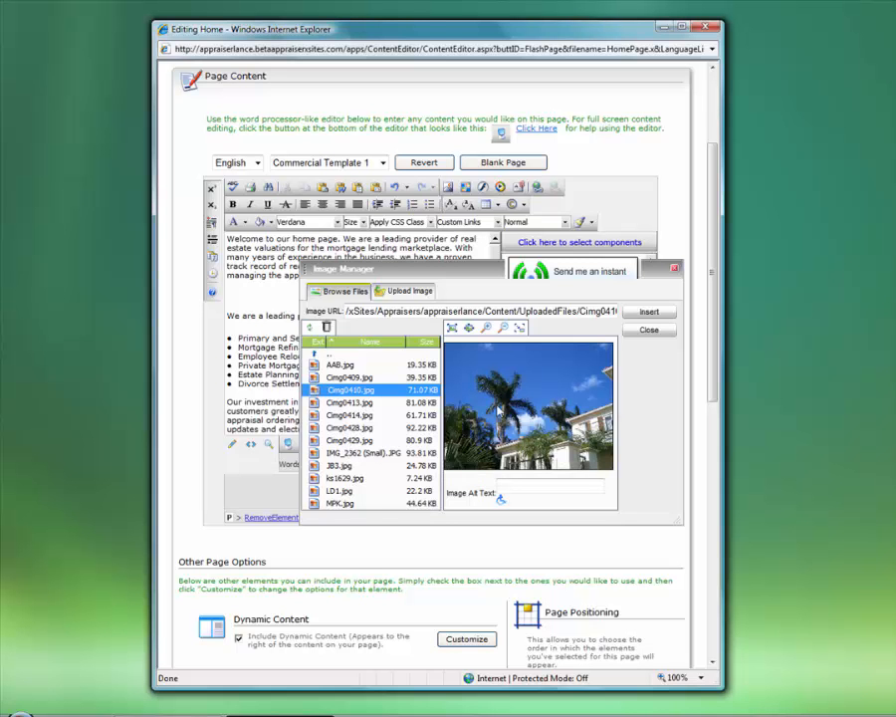
Upload IMG_2363 (Small).JPG from the Homes folder to the site's images
{"action": "left_click", "coordinate": [411, 291]}
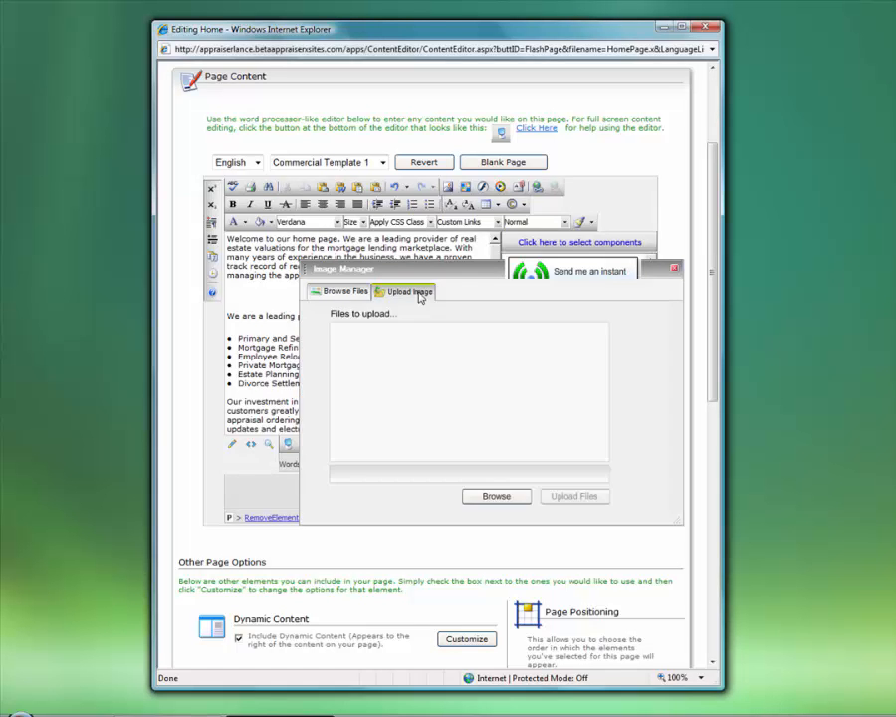
{"action": "left_click", "coordinate": [495, 494]}
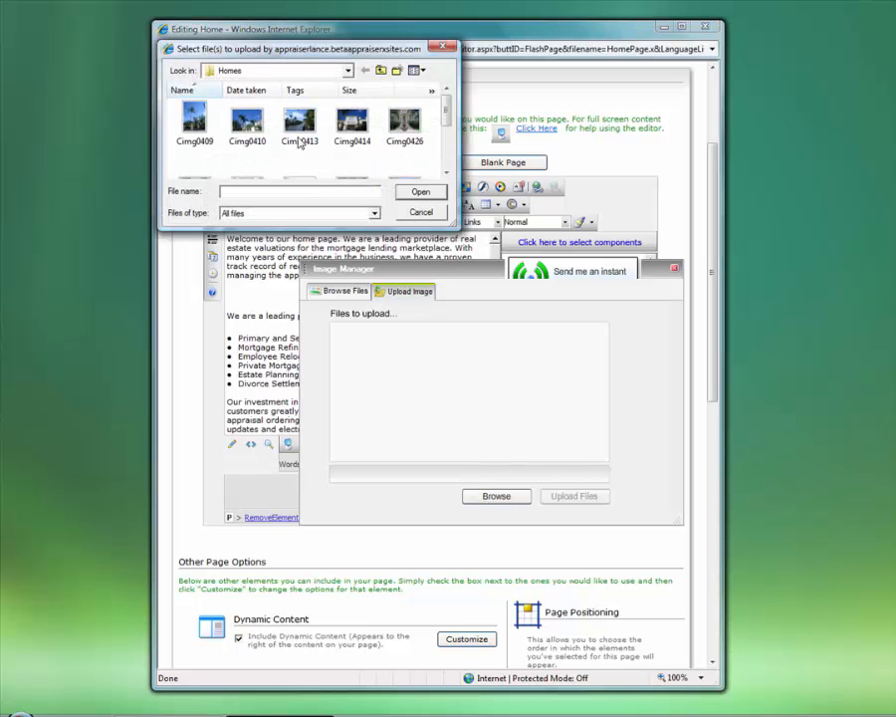
{"action": "scroll", "coordinate": [444, 115], "scroll_direction": "down", "scroll_amount": 1}
{"action": "left_click", "coordinate": [407, 145]}
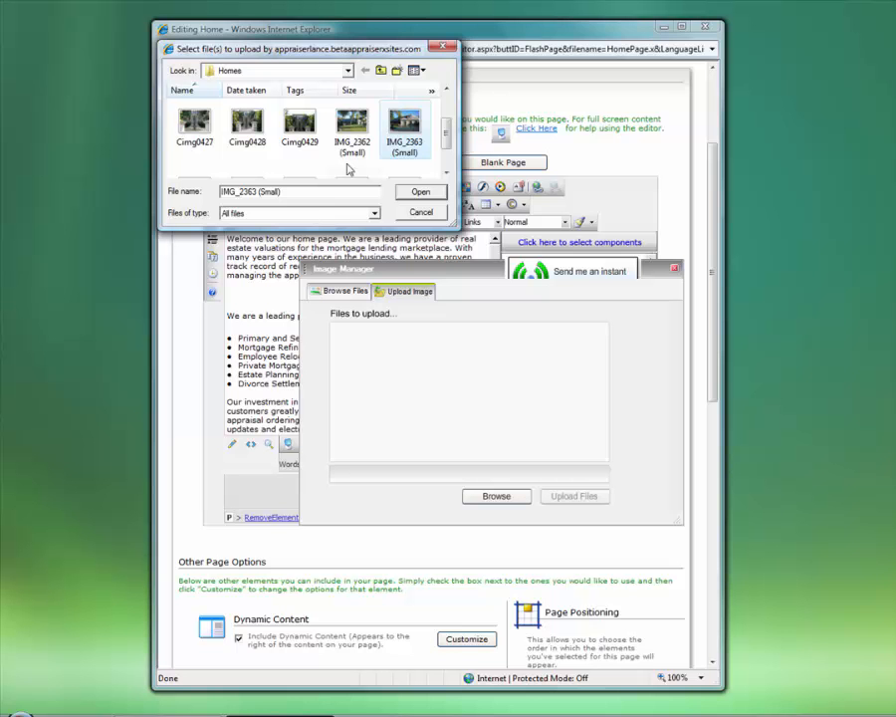
{"action": "left_click", "coordinate": [298, 124], "text": "shift"}
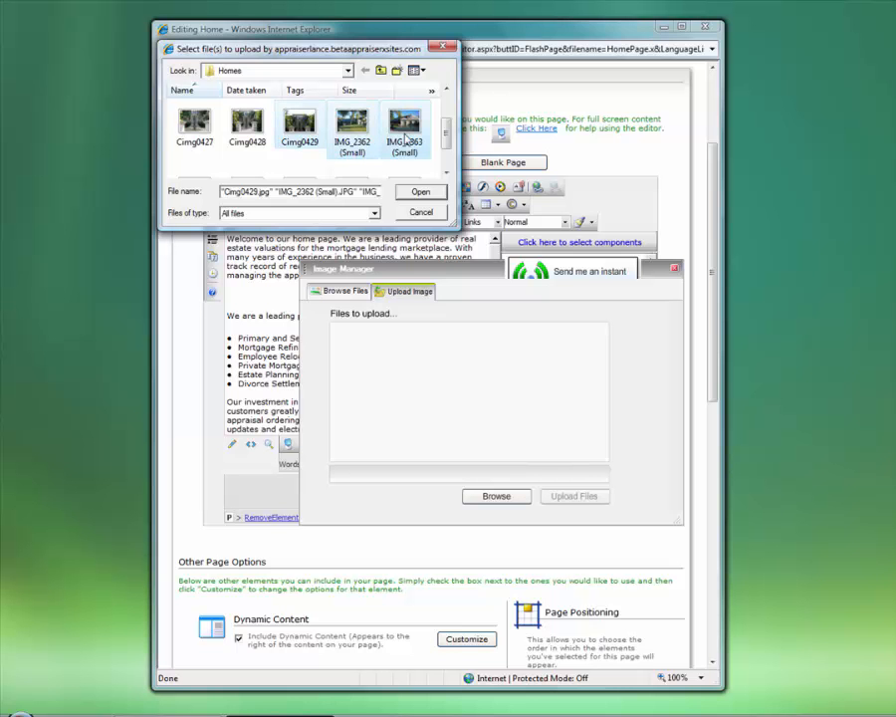
{"action": "left_click", "coordinate": [404, 128]}
{"action": "left_click", "coordinate": [419, 212]}
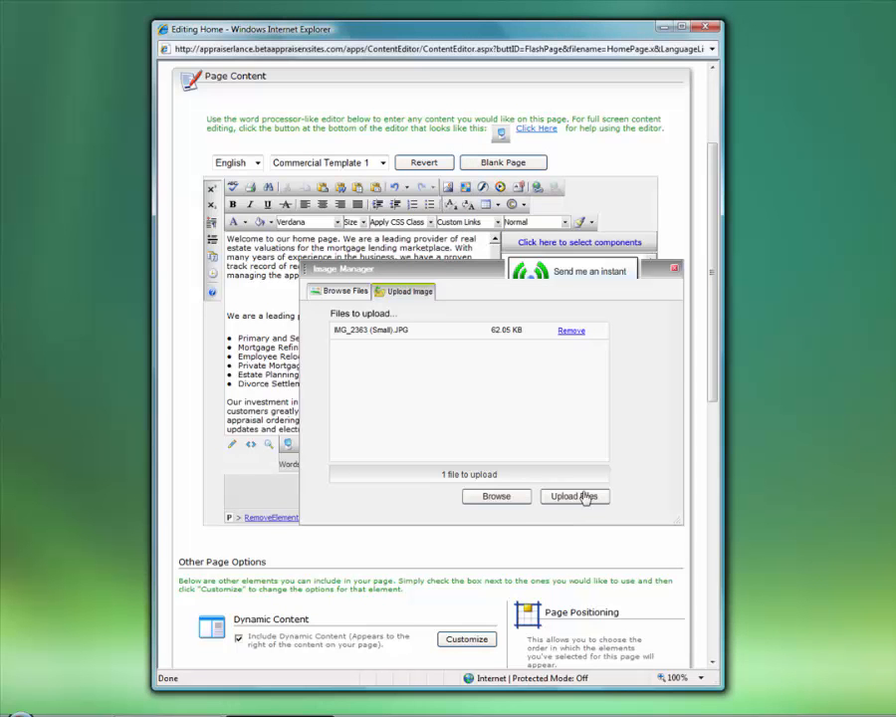
{"action": "left_click", "coordinate": [585, 496]}
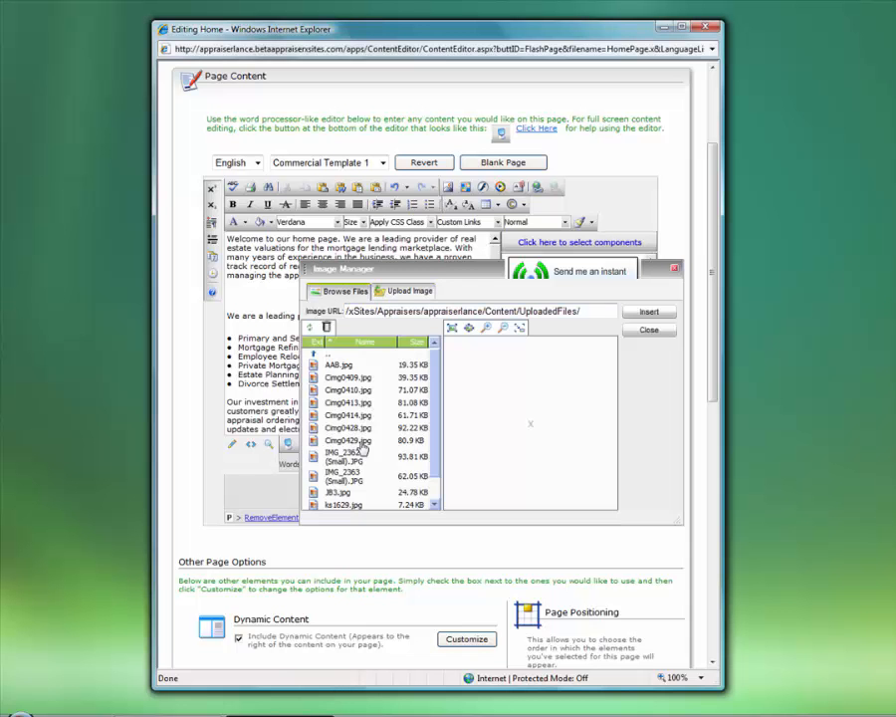
Insert the Cimg0428.jpg house photo below the welcome paragraph
{"action": "left_click", "coordinate": [363, 414]}
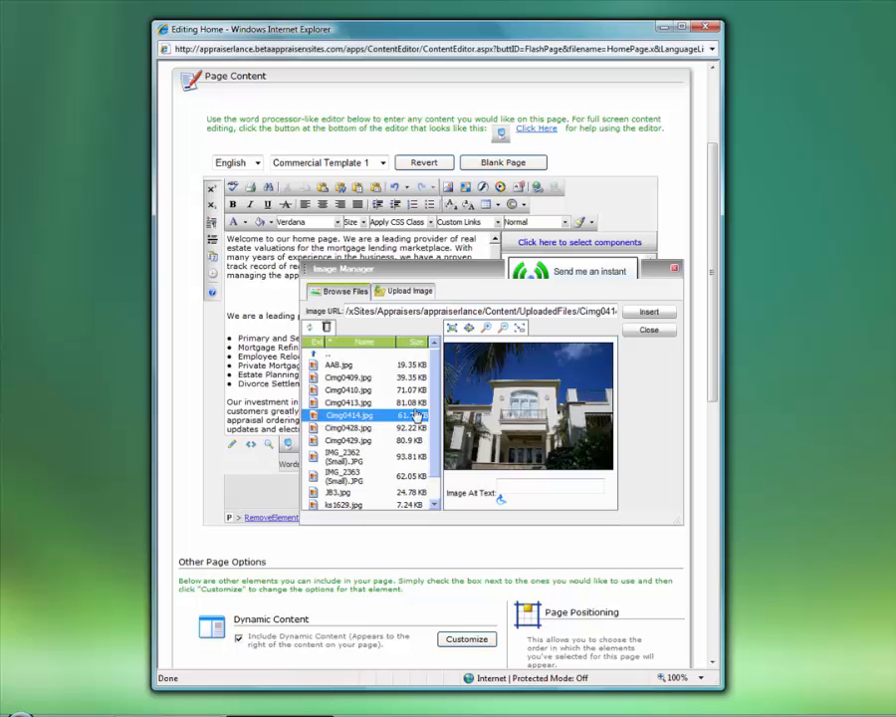
{"action": "left_click", "coordinate": [351, 427]}
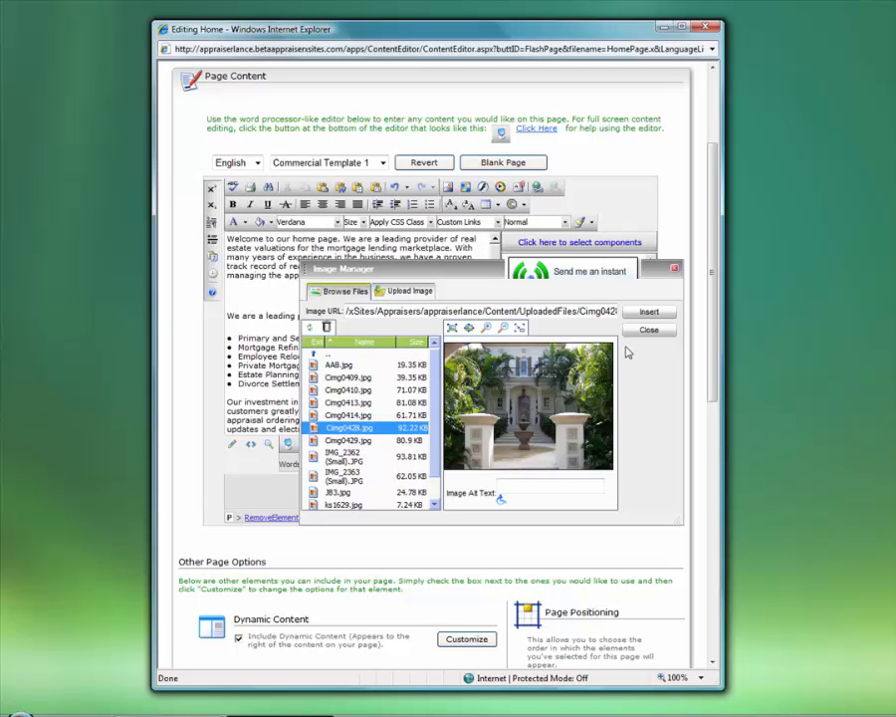
{"action": "left_click", "coordinate": [649, 315]}
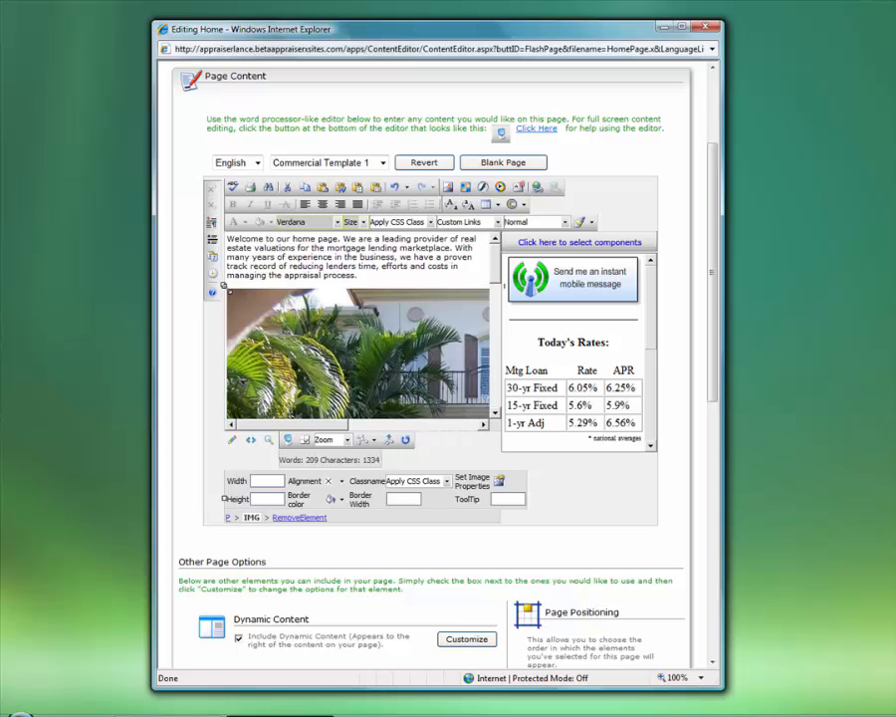
Resize the house photo to about 179 × 135 px and deselect it
{"action": "left_click_drag", "start_coordinate": [227, 288], "coordinate": [378, 372]}
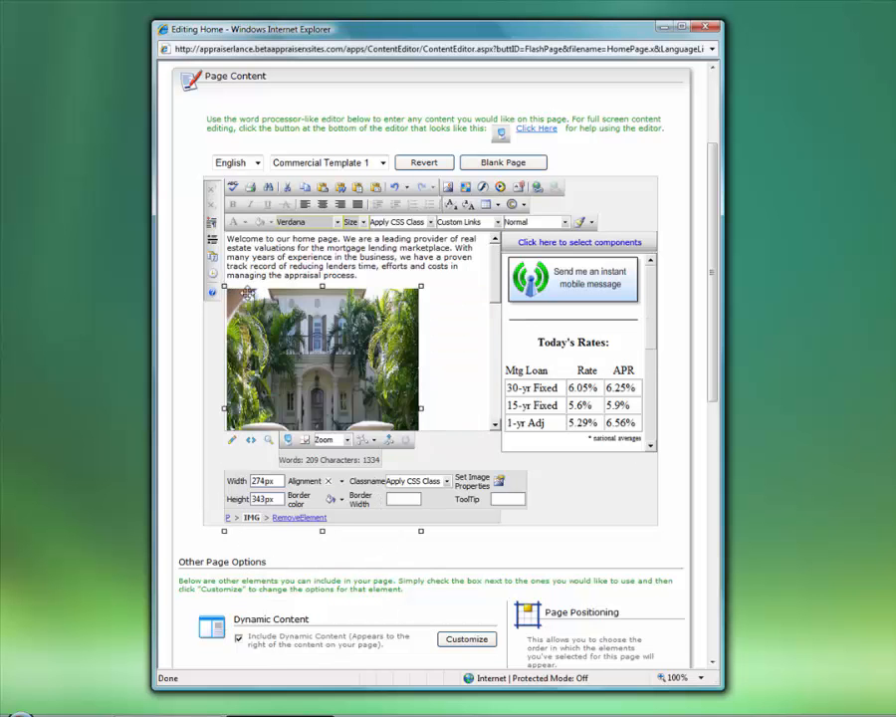
{"action": "left_click_drag", "start_coordinate": [223, 284], "coordinate": [289, 358]}
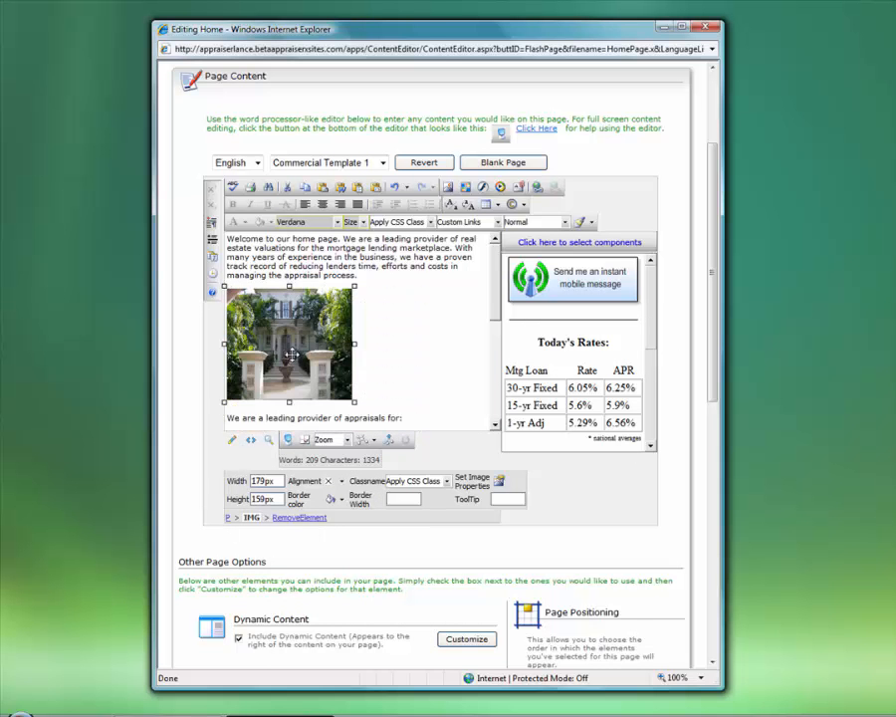
{"action": "left_click", "coordinate": [370, 329]}
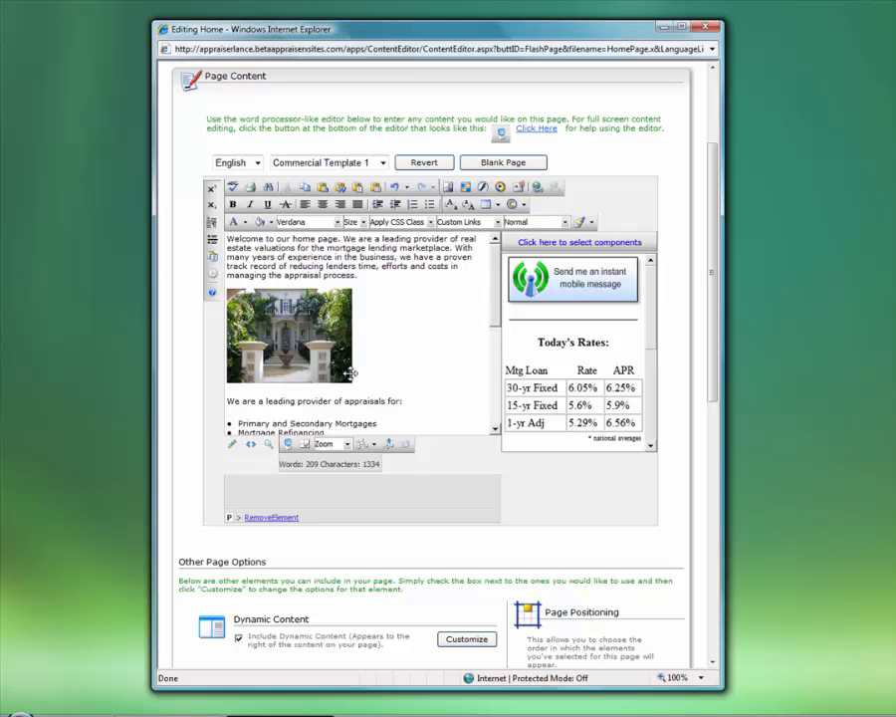
Left-align the house photo in Image Properties so the list text wraps beside it
{"action": "right_click", "coordinate": [305, 336]}
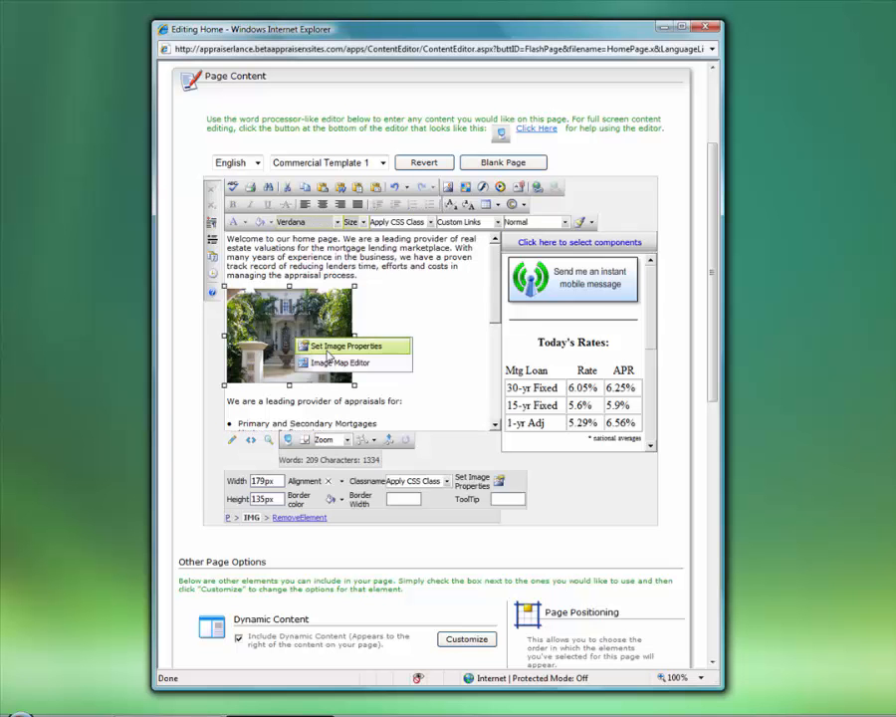
{"action": "left_click", "coordinate": [323, 345]}
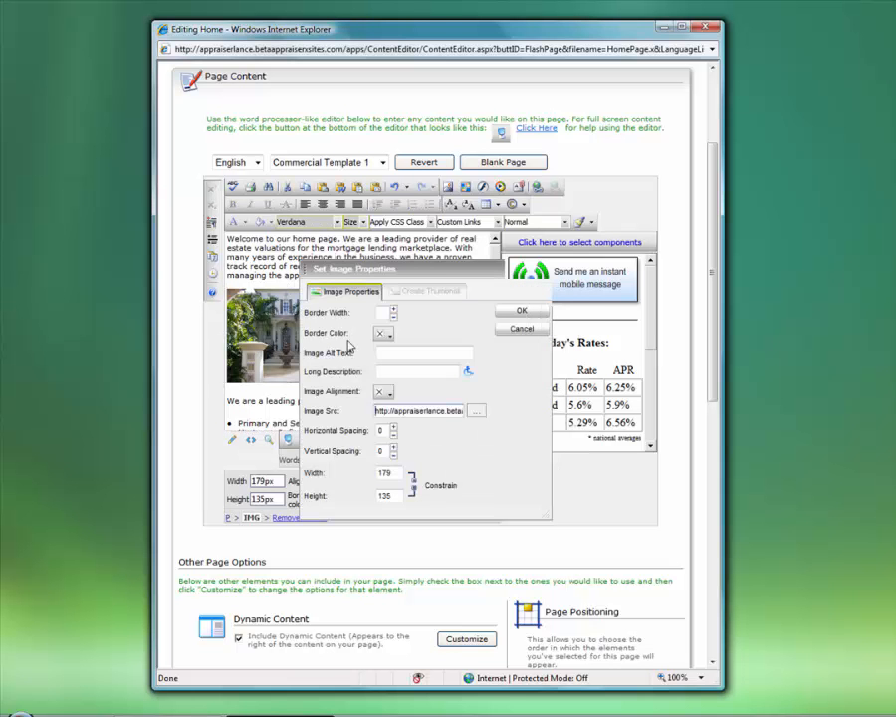
{"action": "left_click", "coordinate": [388, 392]}
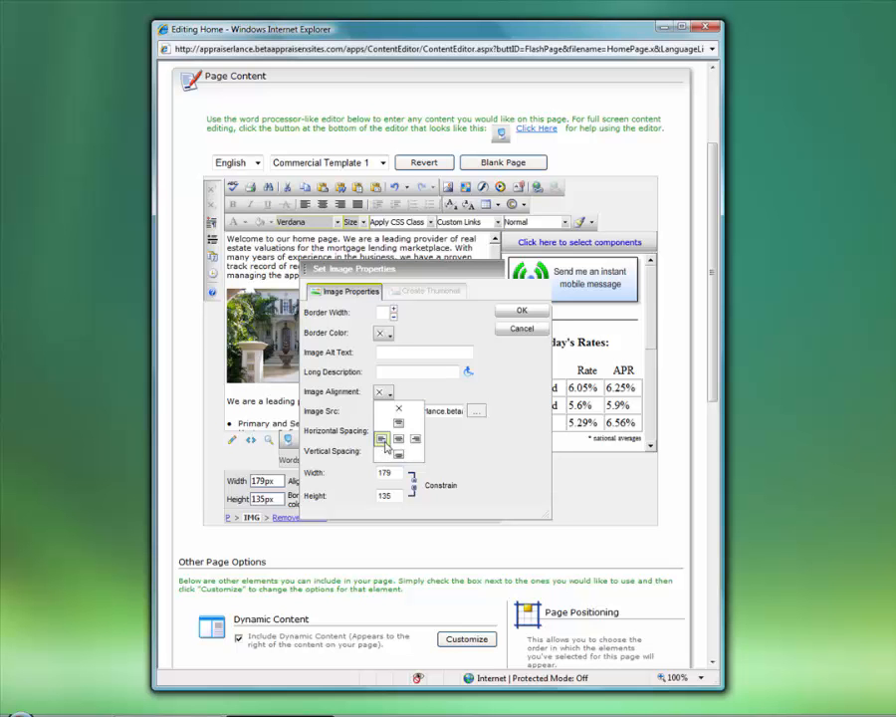
{"action": "left_click", "coordinate": [385, 440]}
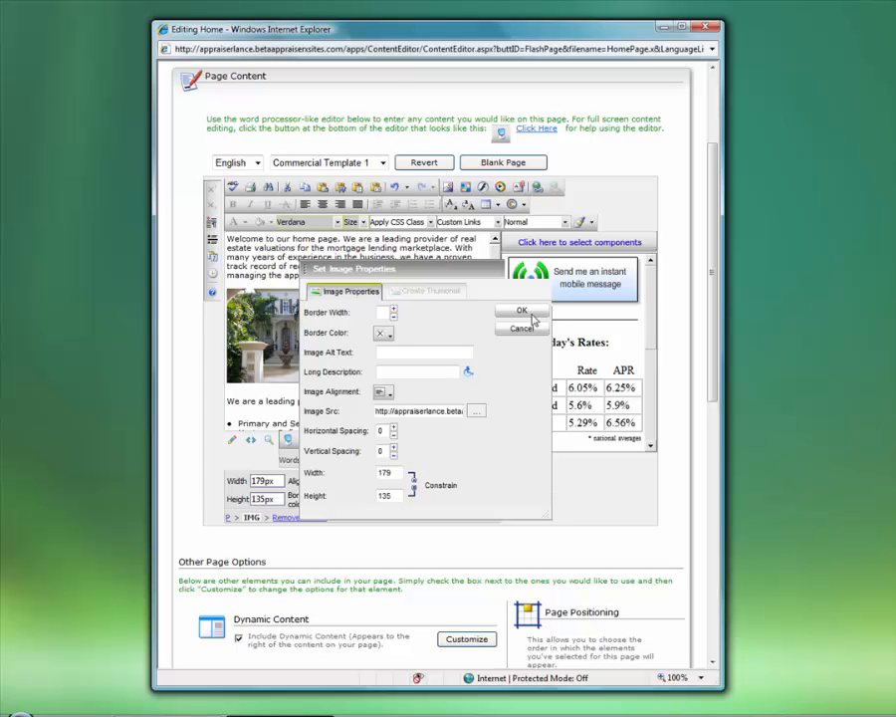
{"action": "left_click", "coordinate": [522, 311]}
{"action": "left_click", "coordinate": [413, 318]}
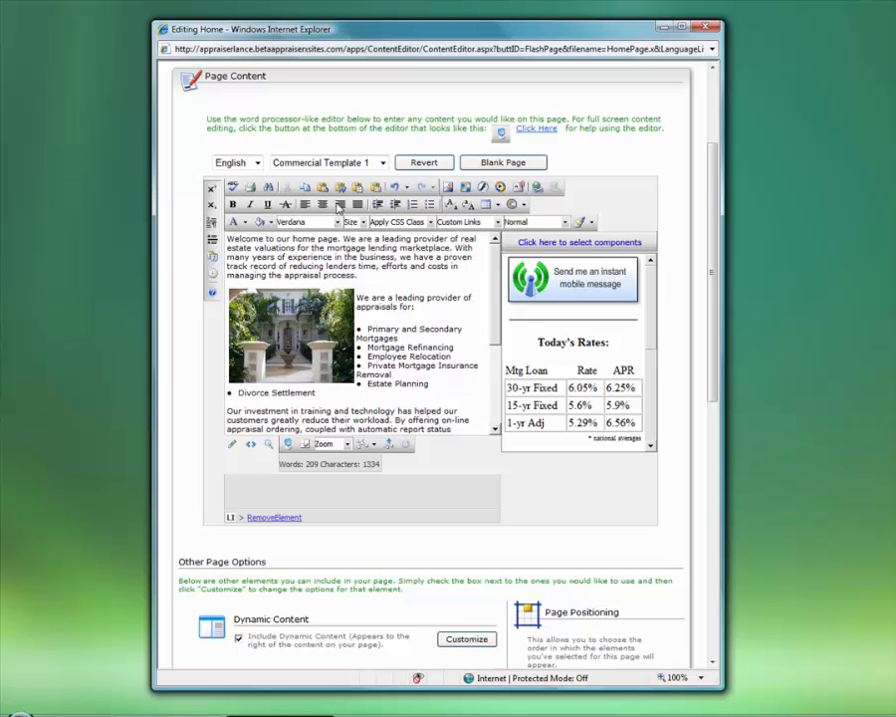
{"action": "left_click_drag", "start_coordinate": [360, 393], "coordinate": [364, 328]}
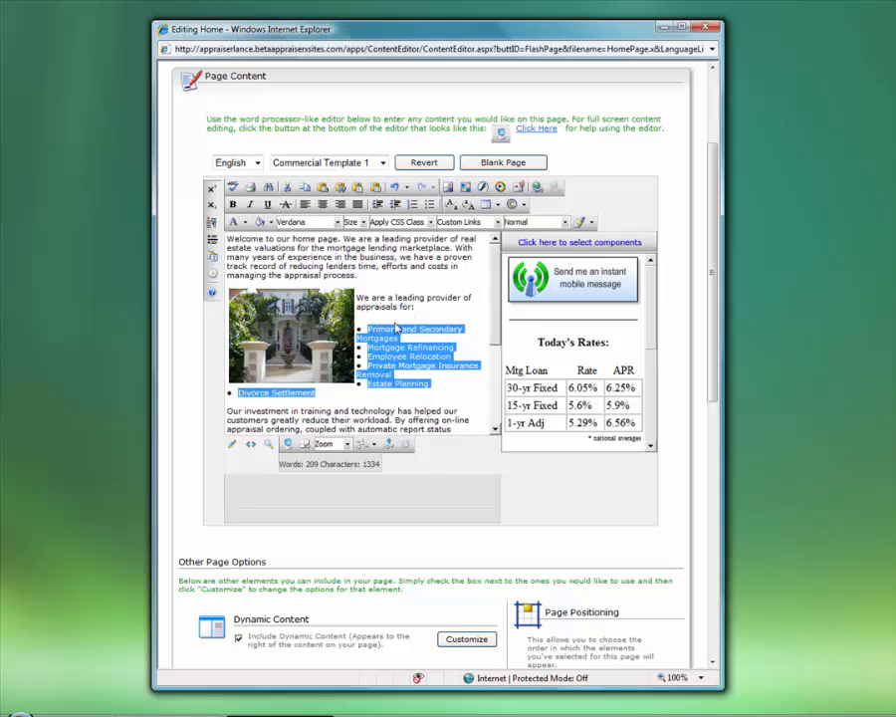
Right-align the photo with 5 px horizontal spacing, then delete it from the page
{"action": "right_click", "coordinate": [300, 330]}
{"action": "left_click", "coordinate": [321, 346]}
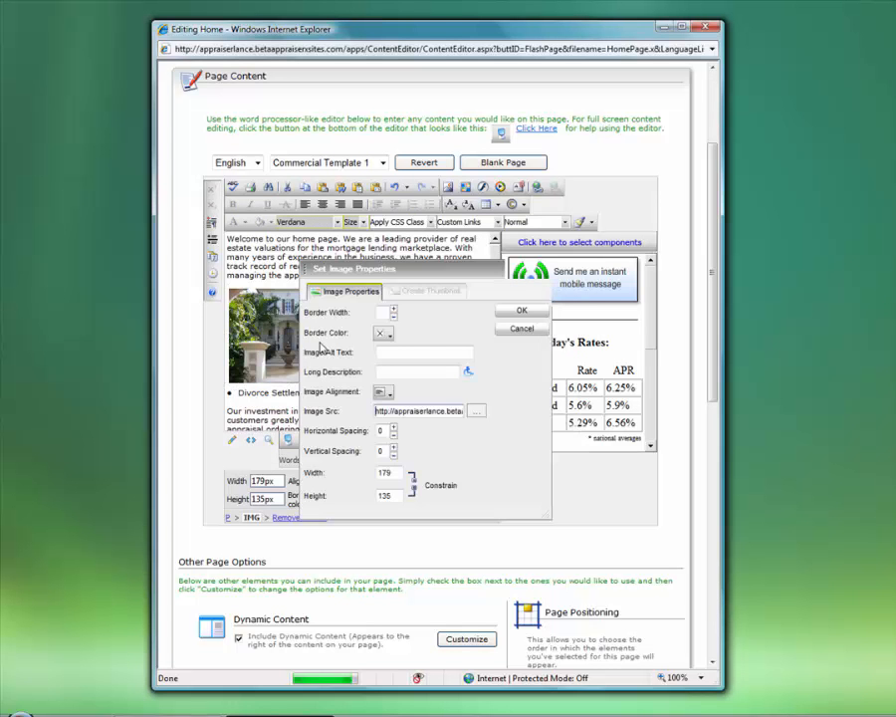
{"action": "left_click", "coordinate": [389, 394]}
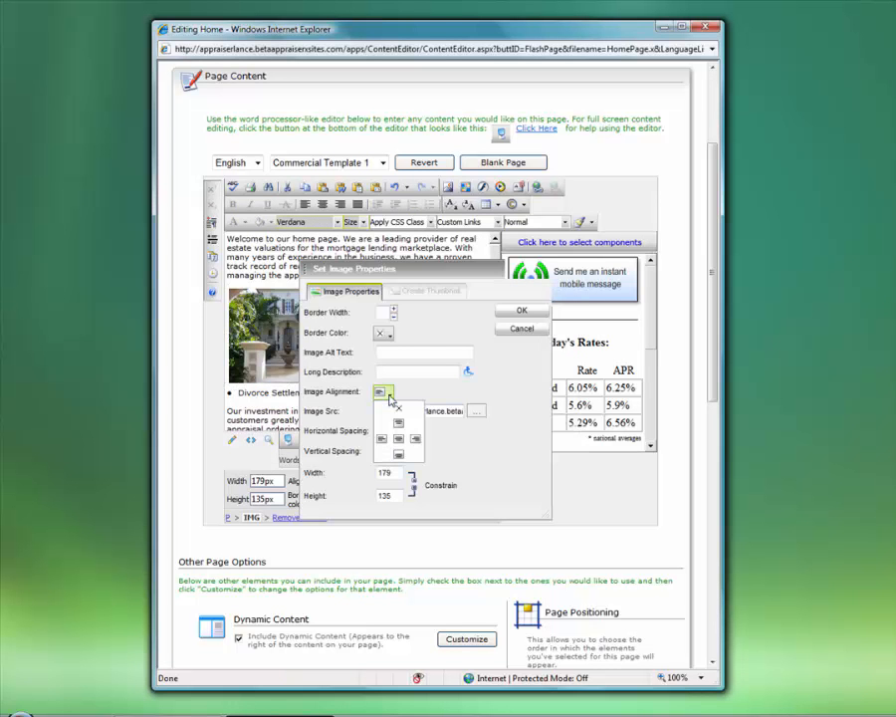
{"action": "left_click", "coordinate": [415, 444]}
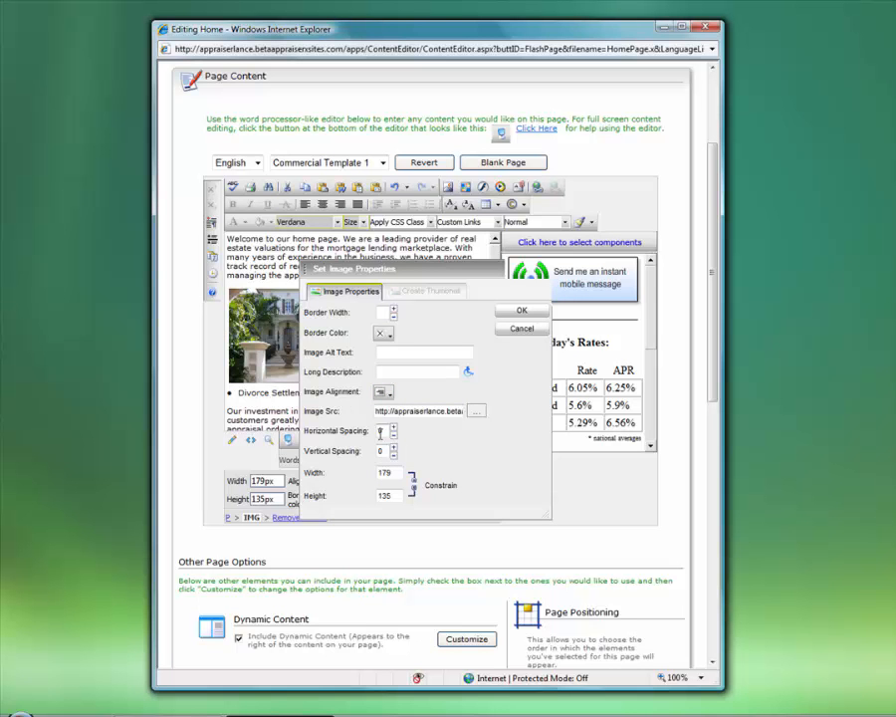
{"action": "left_click_drag", "start_coordinate": [305, 432], "coordinate": [350, 461]}
{"action": "left_click", "coordinate": [355, 458]}
{"action": "left_click_drag", "start_coordinate": [381, 430], "coordinate": [364, 430]}
{"action": "left_click", "coordinate": [517, 328]}
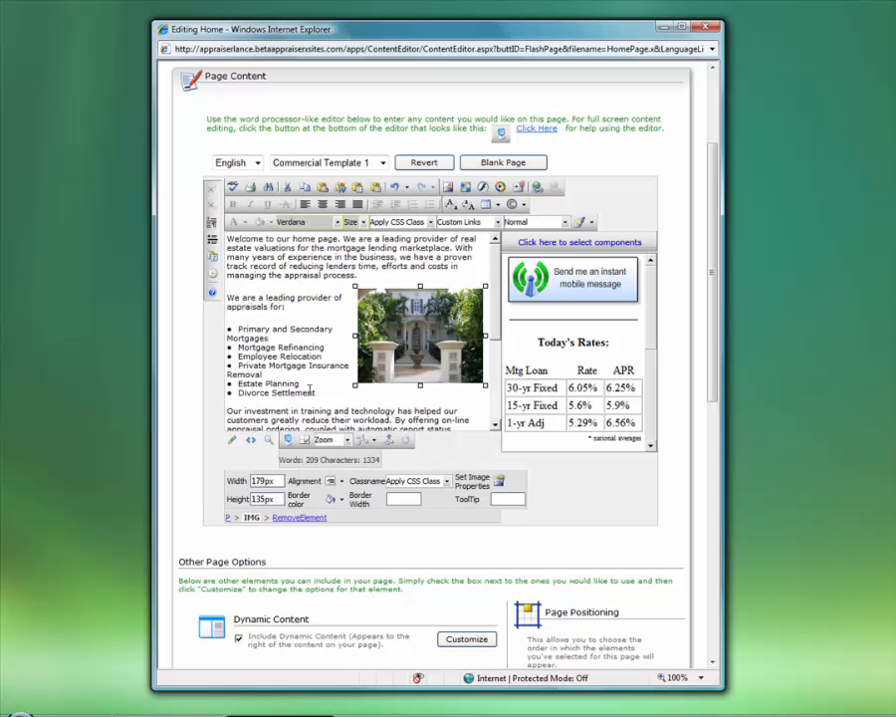
{"action": "left_click", "coordinate": [350, 306]}
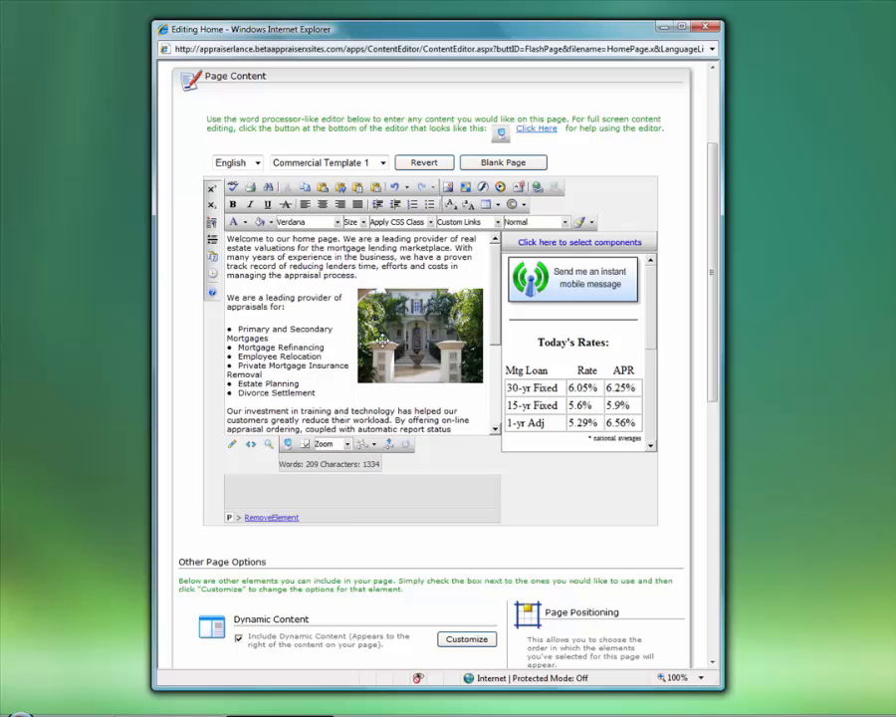
{"action": "left_click", "coordinate": [383, 340]}
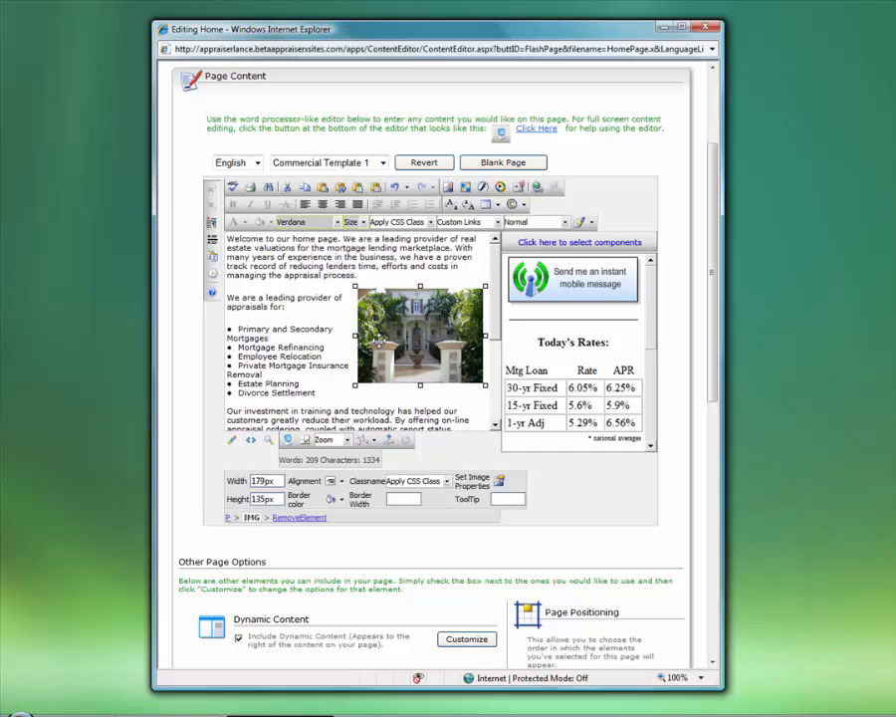
{"action": "key", "text": "Delete"}
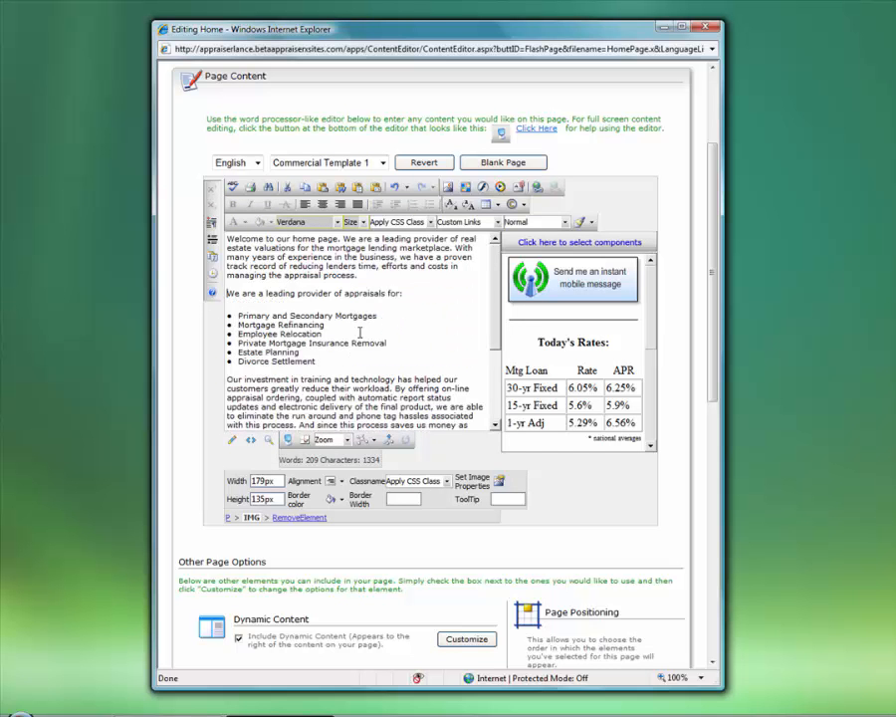
Add an empty line above the services intro and browse the FileManager Clip Art images
{"action": "key", "text": "Return"}
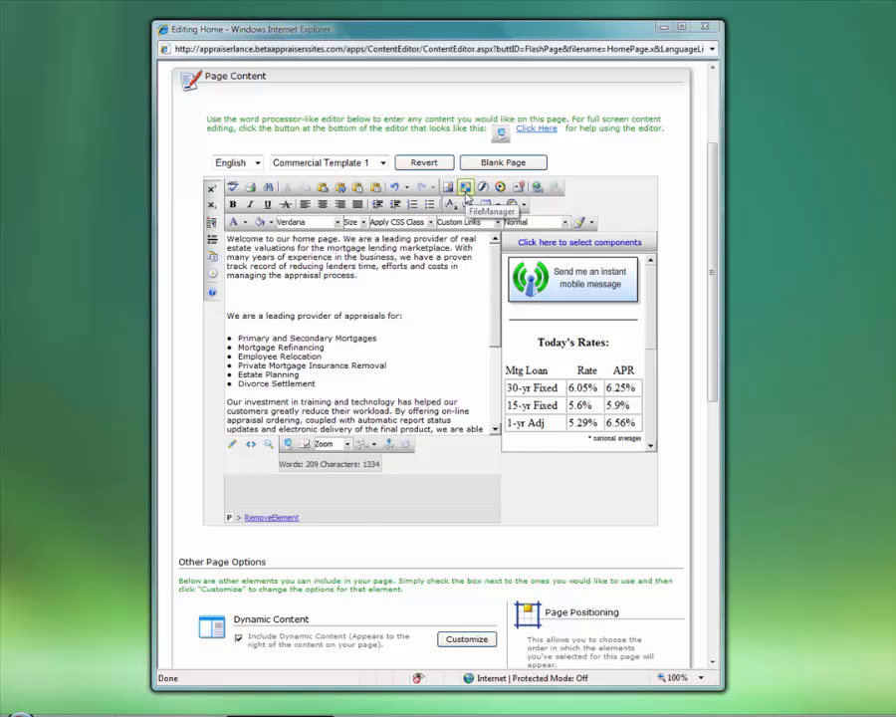
{"action": "left_click", "coordinate": [464, 187]}
{"action": "left_click_drag", "start_coordinate": [565, 203], "coordinate": [445, 130]}
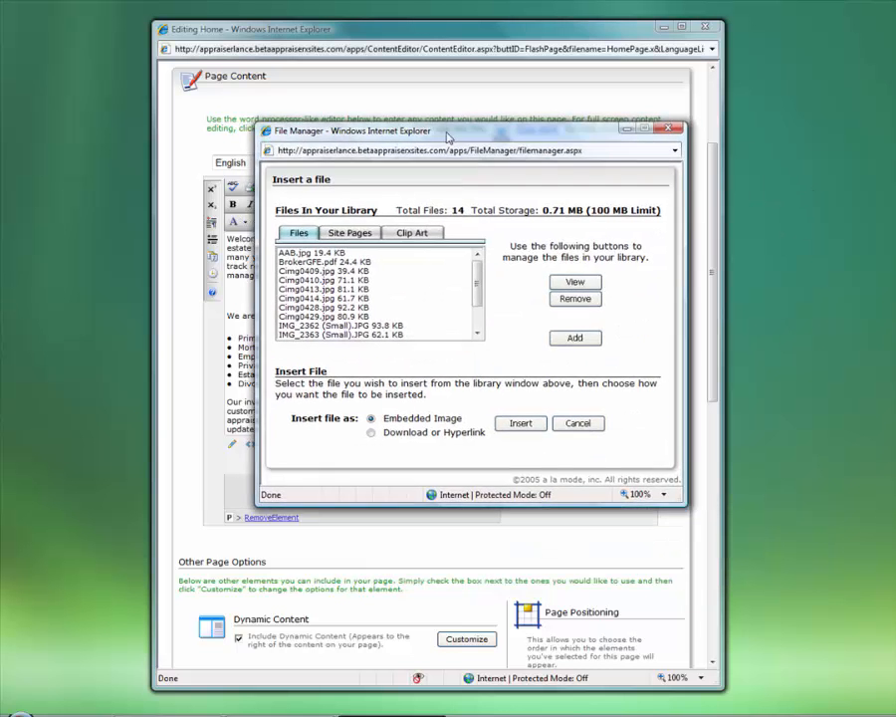
{"action": "left_click", "coordinate": [425, 236]}
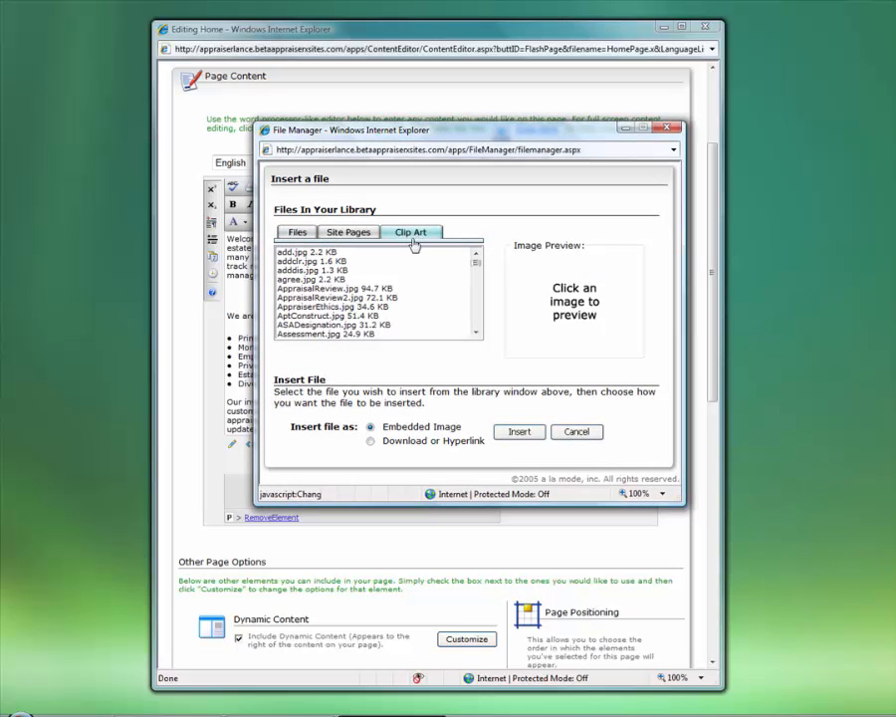
{"action": "left_click", "coordinate": [322, 278]}
{"action": "left_click", "coordinate": [321, 269]}
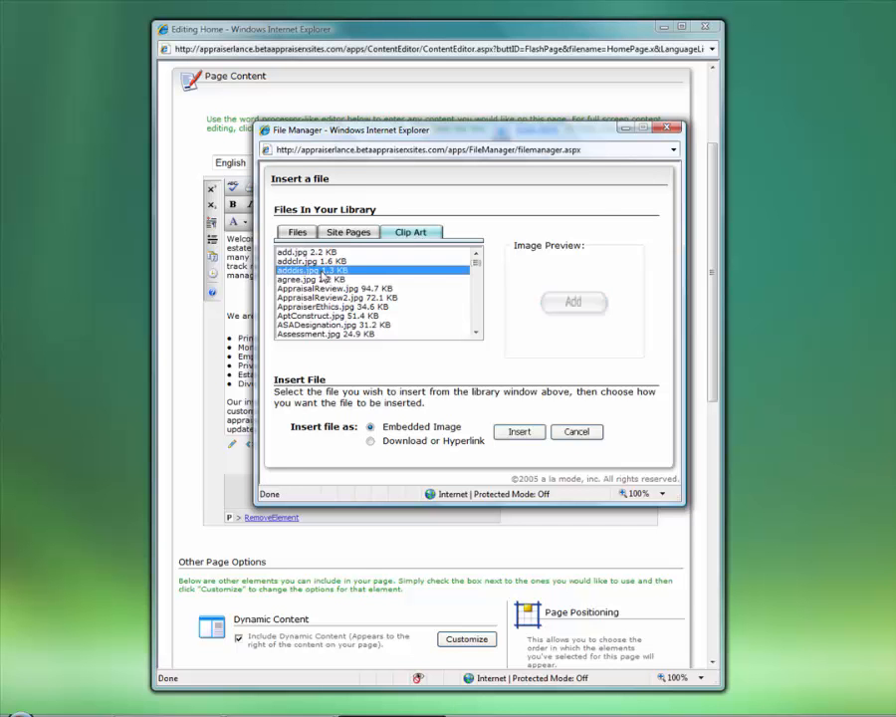
{"action": "left_click", "coordinate": [322, 254]}
{"action": "left_click", "coordinate": [324, 306]}
{"action": "left_click", "coordinate": [328, 334]}
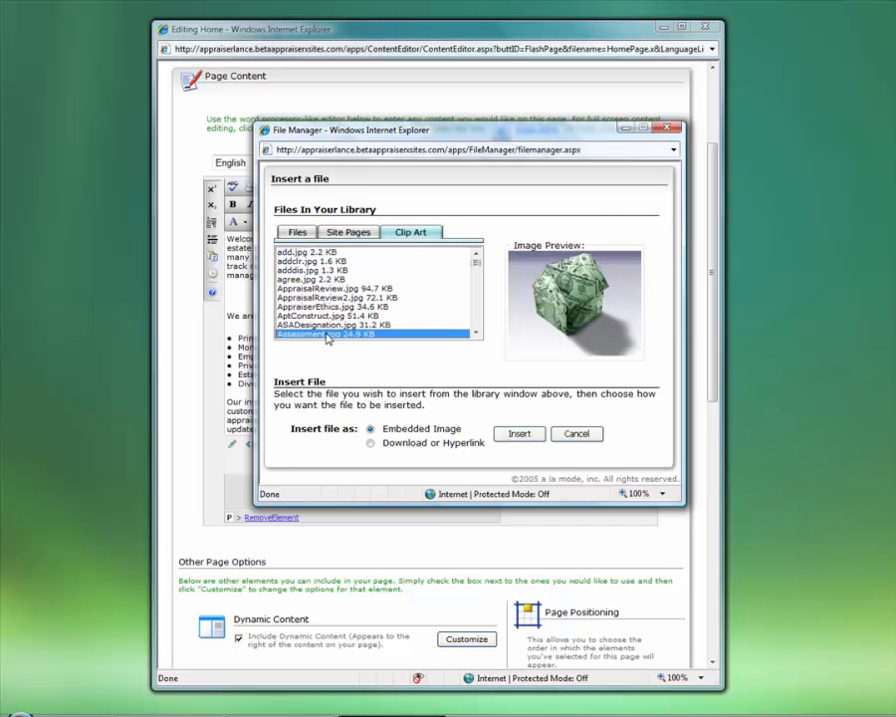
Insert the AppraisalReview2.jpg clip art of two people at a desk
{"action": "key", "text": "Up"}
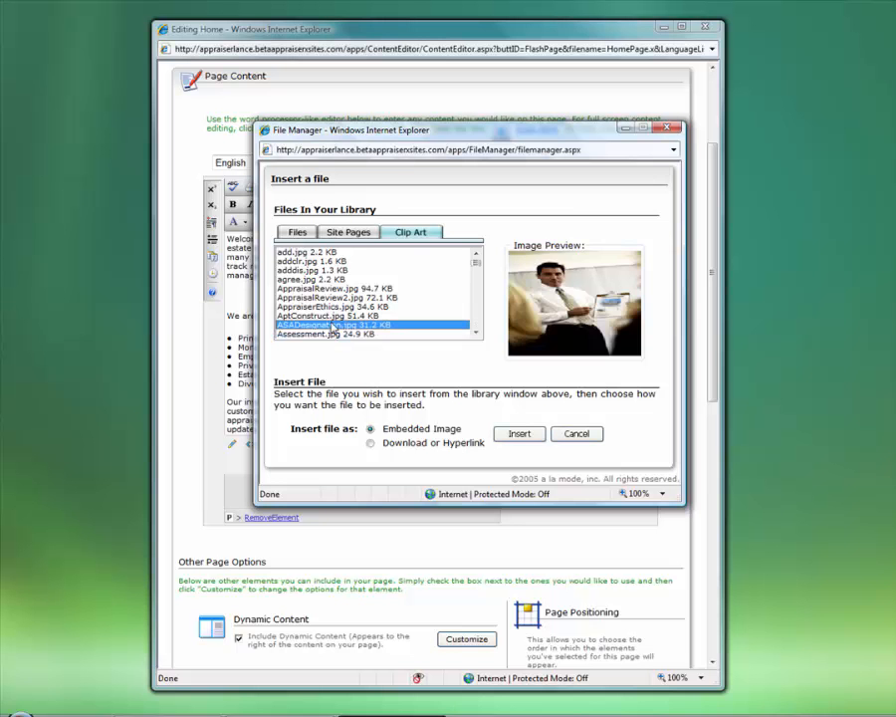
{"action": "key", "text": "Up"}
{"action": "key", "text": "Down"}
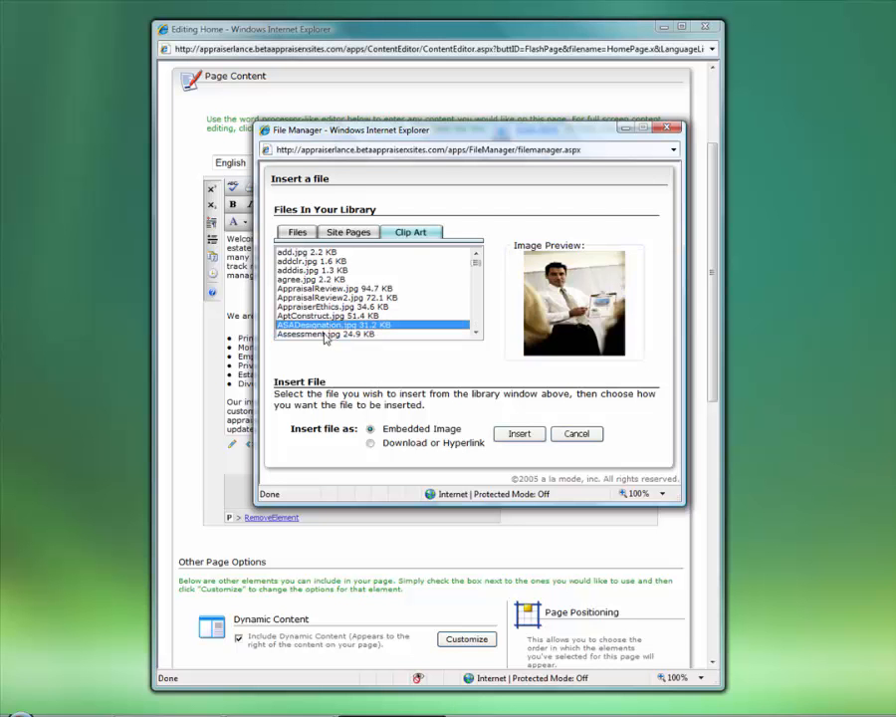
{"action": "key", "text": "Down"}
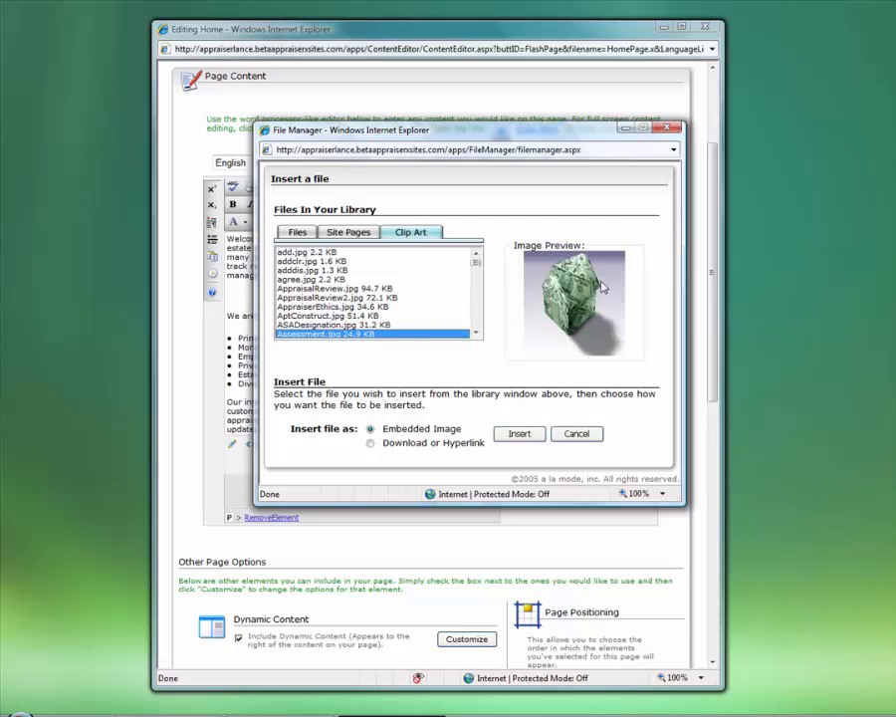
{"action": "left_click", "coordinate": [331, 306]}
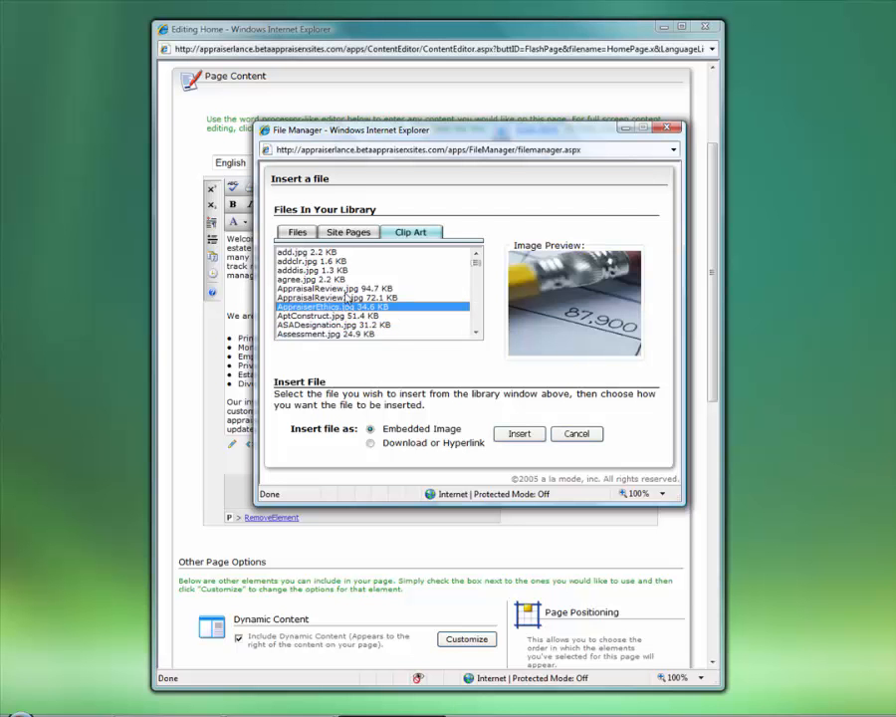
{"action": "left_click", "coordinate": [343, 299]}
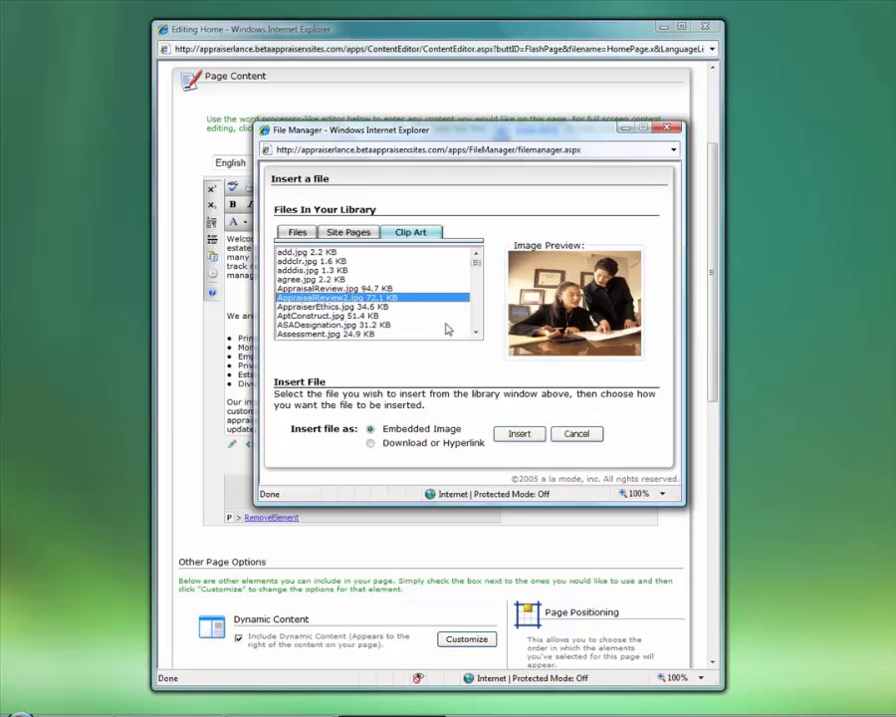
{"action": "left_click", "coordinate": [519, 435]}
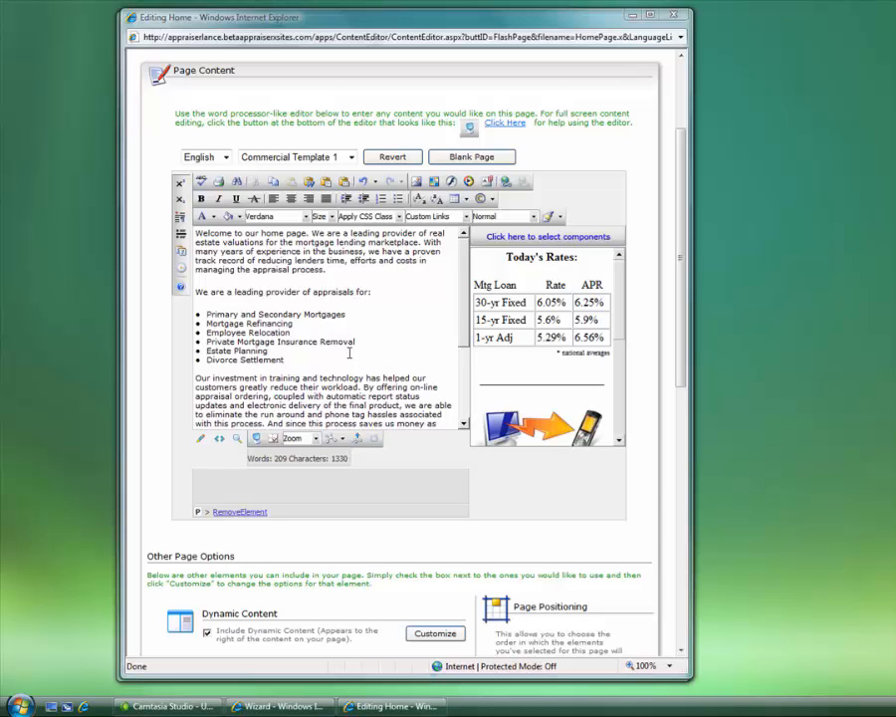
Add a blank paragraph before 'We are a leading provider…' and launch the Table Wizard
{"action": "left_click", "coordinate": [313, 291]}
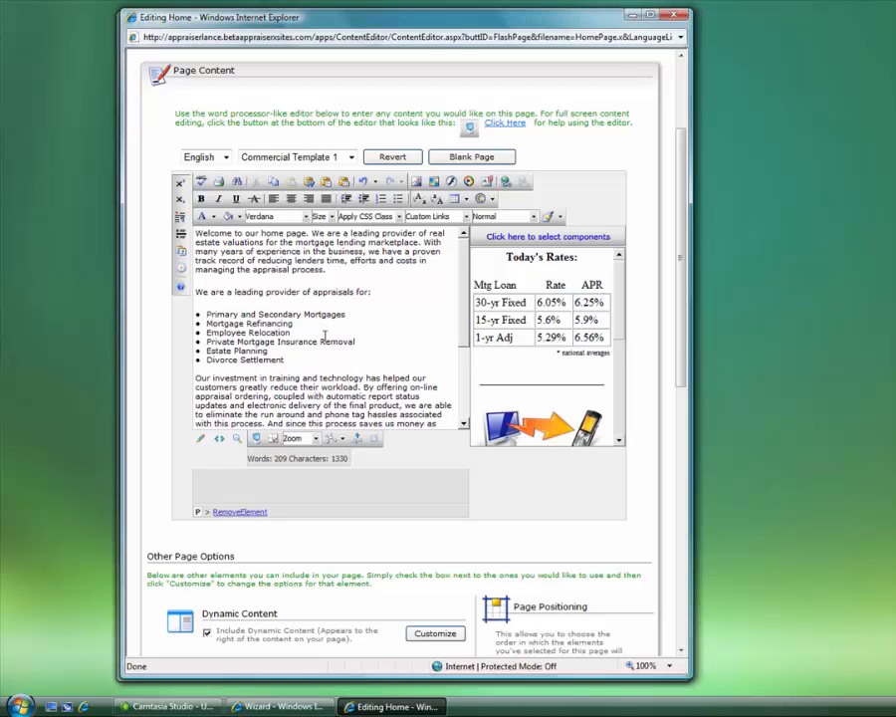
{"action": "key", "text": "Home"}
{"action": "key", "text": "Return"}
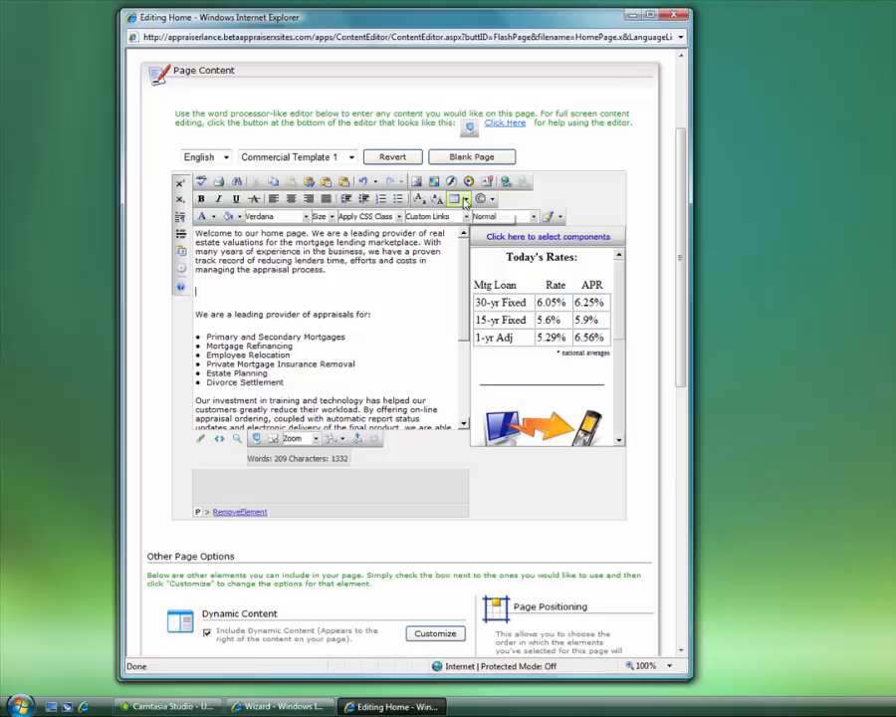
{"action": "left_click", "coordinate": [466, 200]}
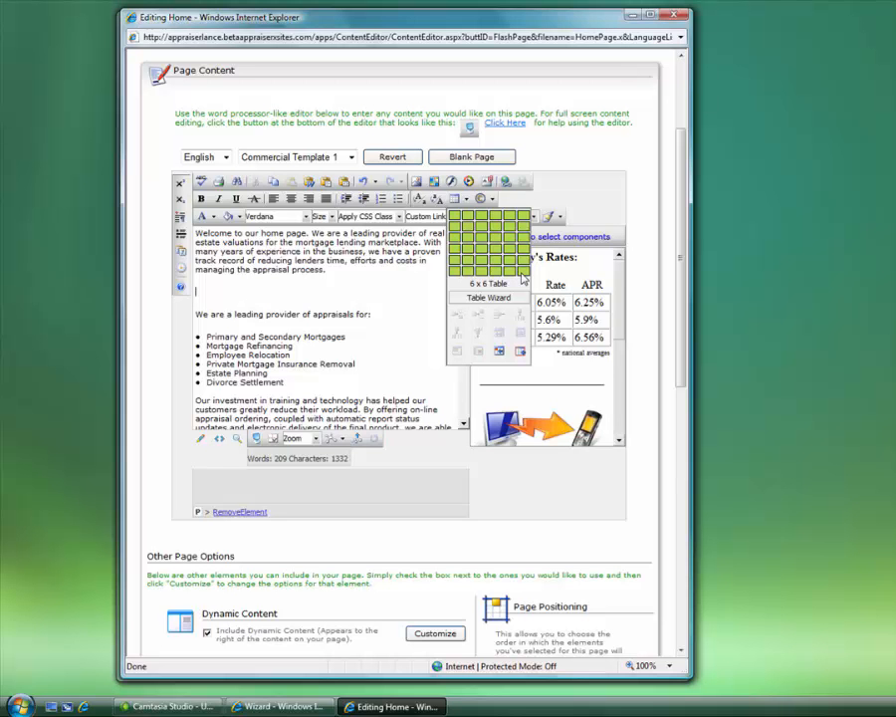
{"action": "left_click", "coordinate": [488, 297]}
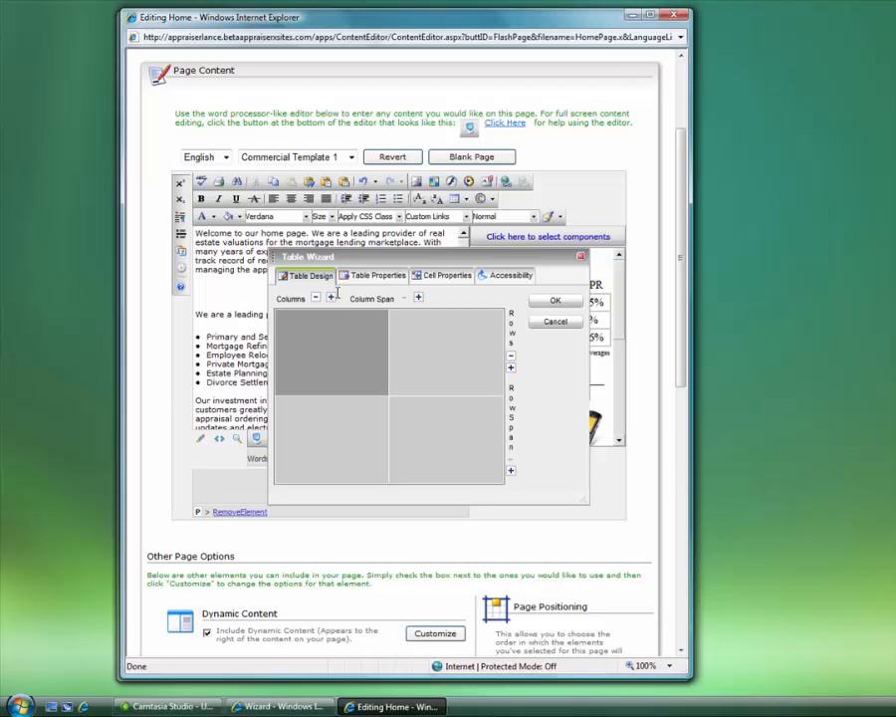
Lay out a 3×3 table: the top cell spans the full row, the middle-left cell spans two rows
{"action": "left_click", "coordinate": [332, 299]}
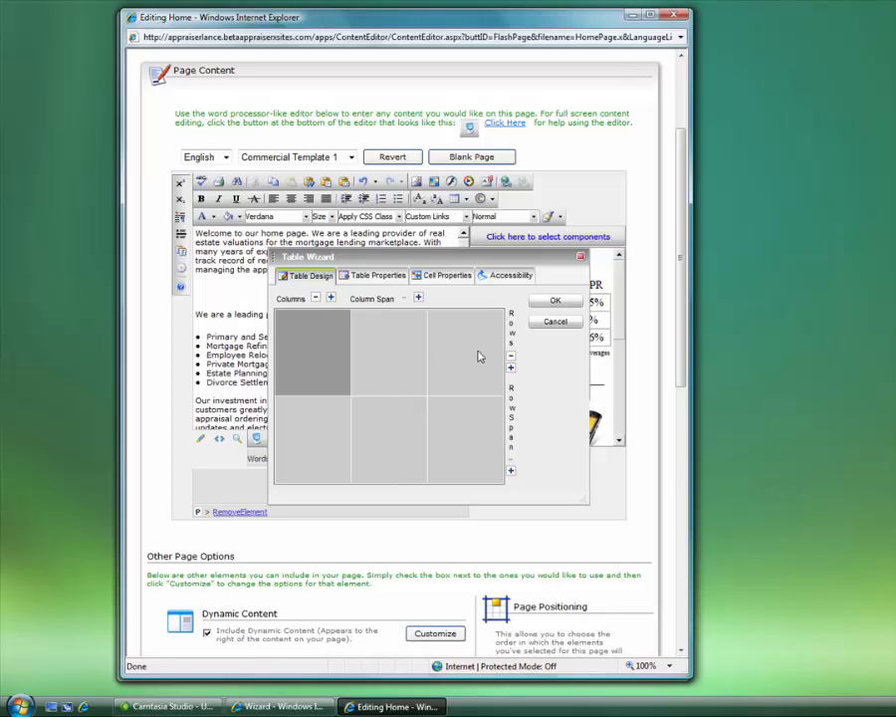
{"action": "left_click", "coordinate": [511, 368]}
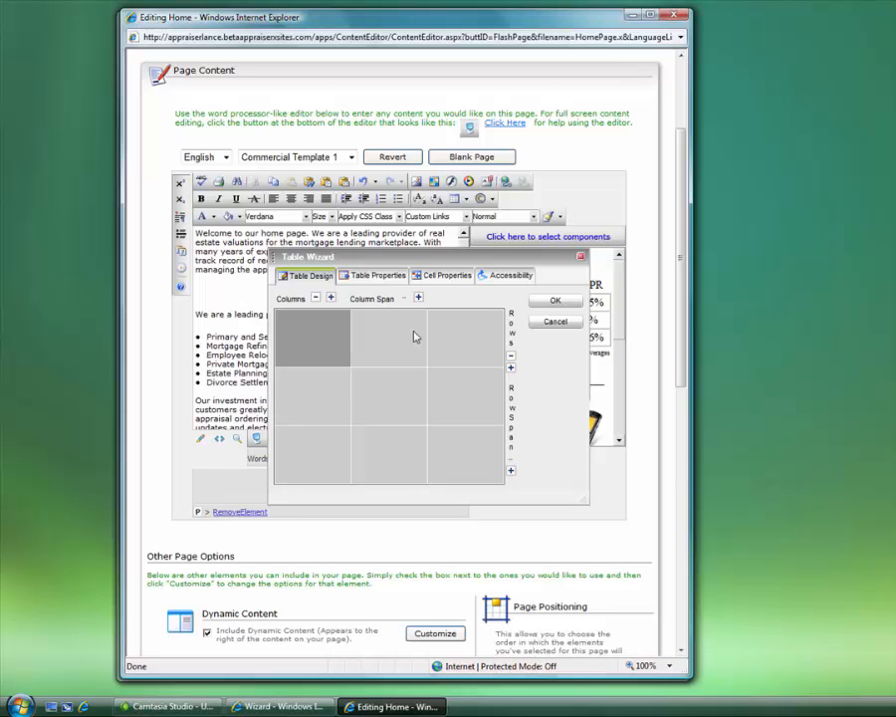
{"action": "left_click", "coordinate": [418, 298]}
{"action": "left_click", "coordinate": [418, 298]}
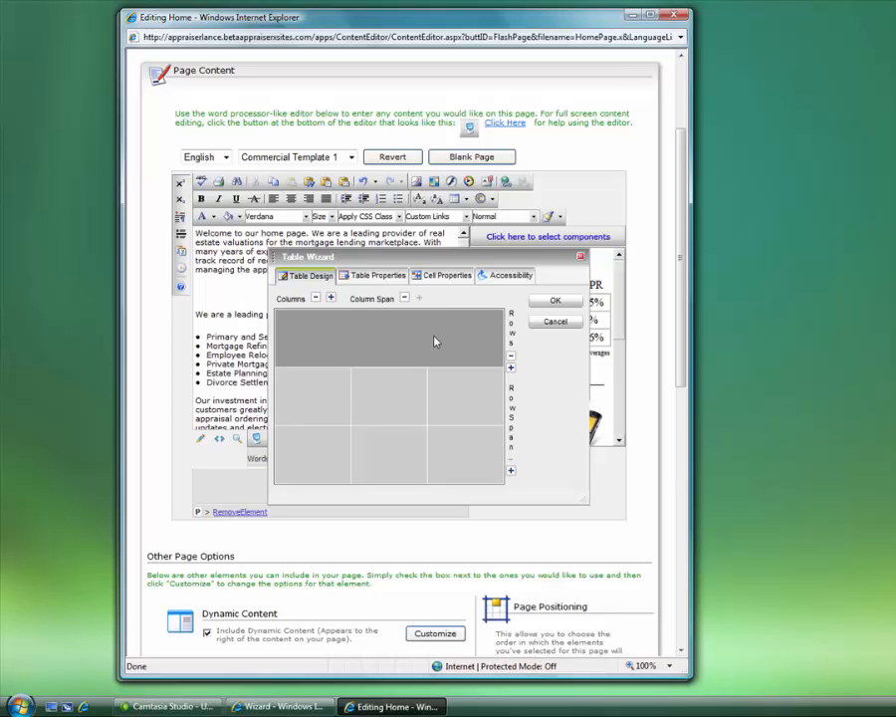
{"action": "left_click", "coordinate": [299, 403]}
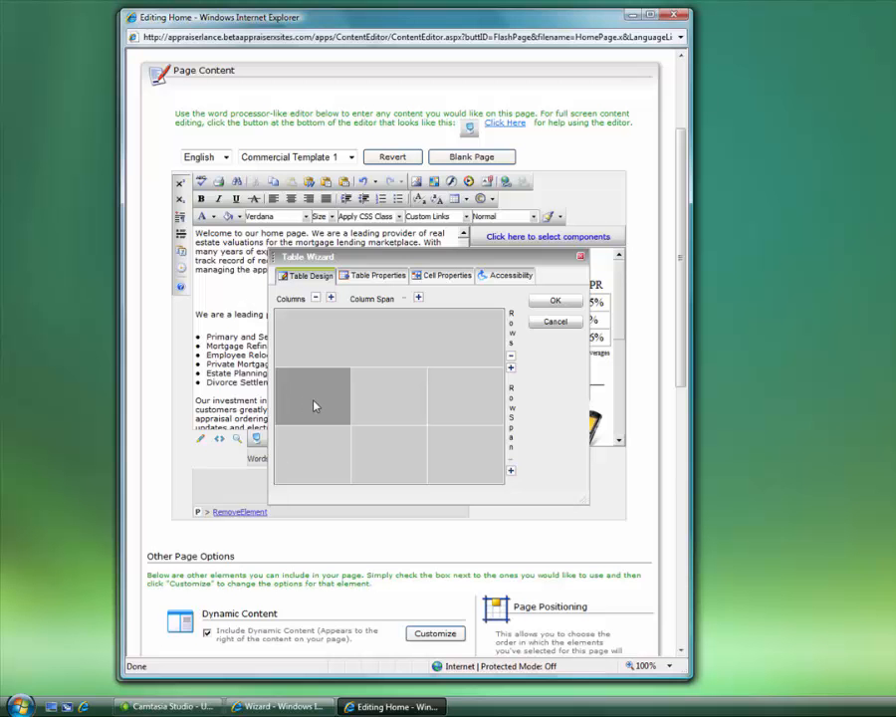
{"action": "left_click", "coordinate": [510, 470]}
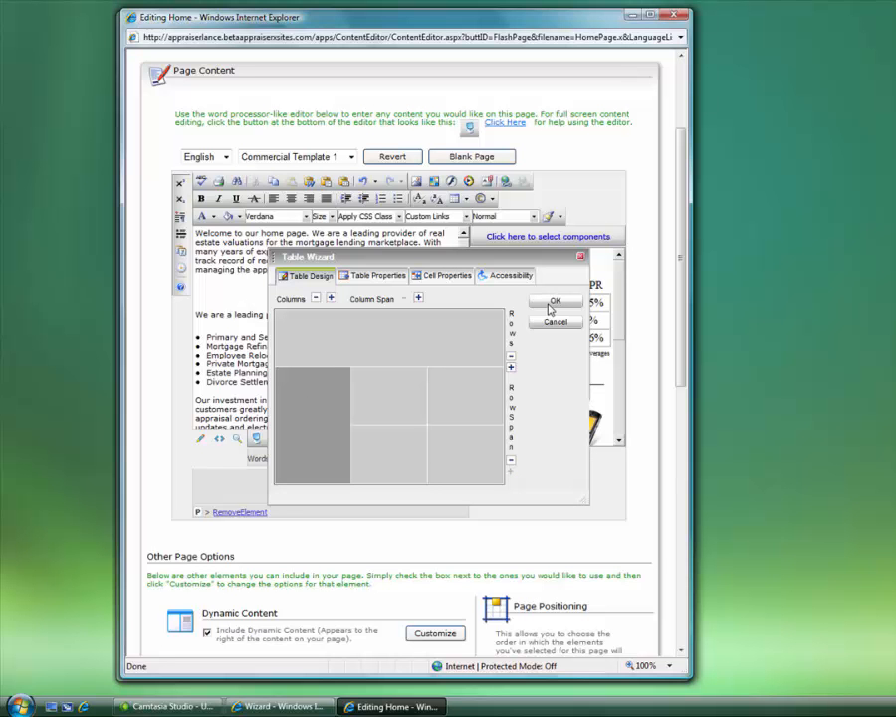
Review the table width, alignment and cell properties, then insert the table into the page
{"action": "left_click", "coordinate": [379, 276]}
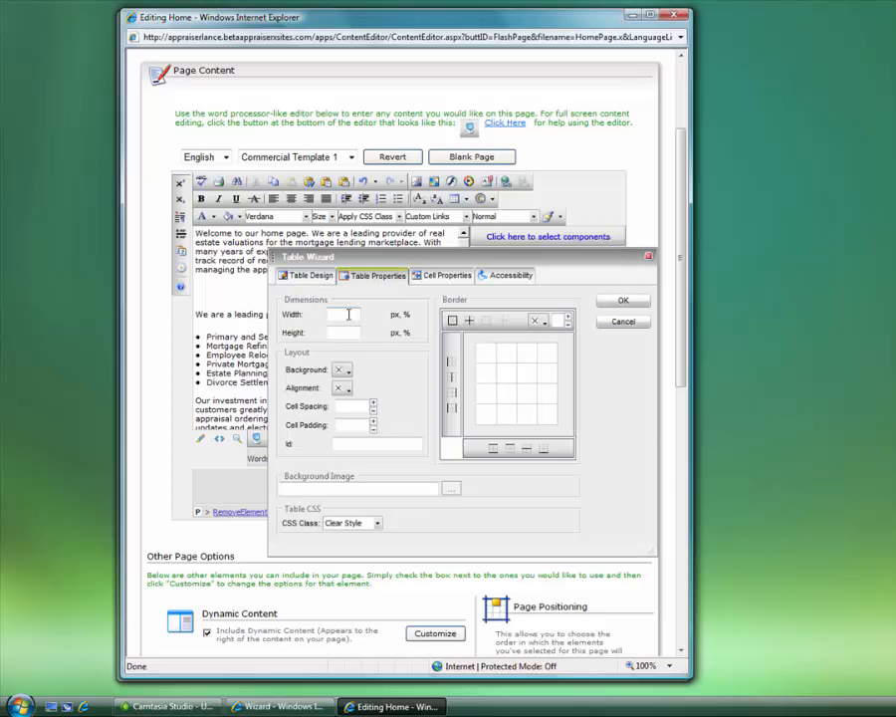
{"action": "left_click", "coordinate": [348, 315]}
{"action": "left_click", "coordinate": [345, 388]}
{"action": "left_click", "coordinate": [385, 367]}
{"action": "left_click", "coordinate": [438, 280]}
{"action": "left_click", "coordinate": [329, 284]}
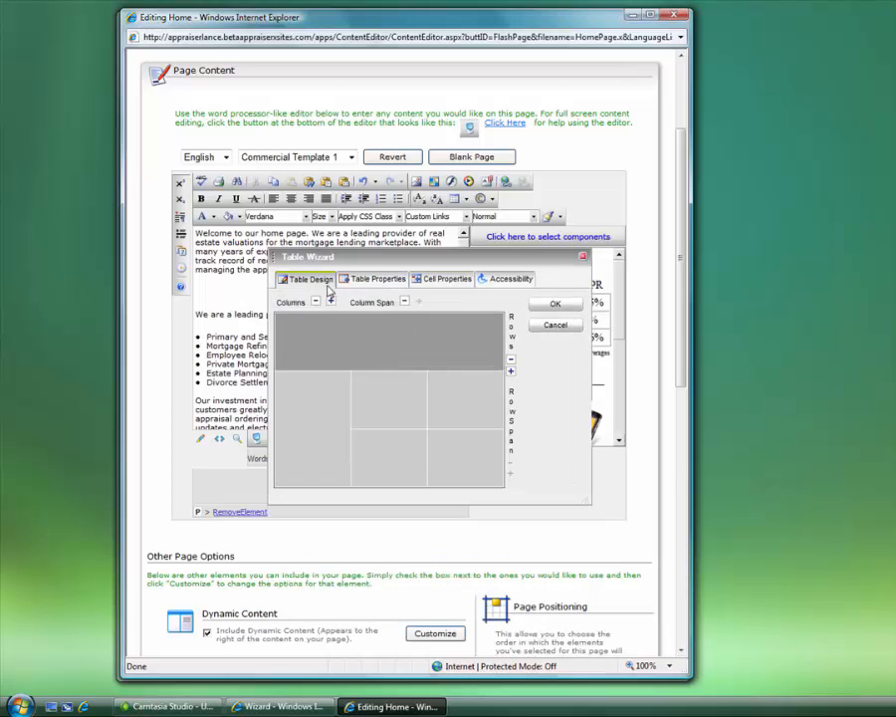
{"action": "left_click", "coordinate": [553, 307]}
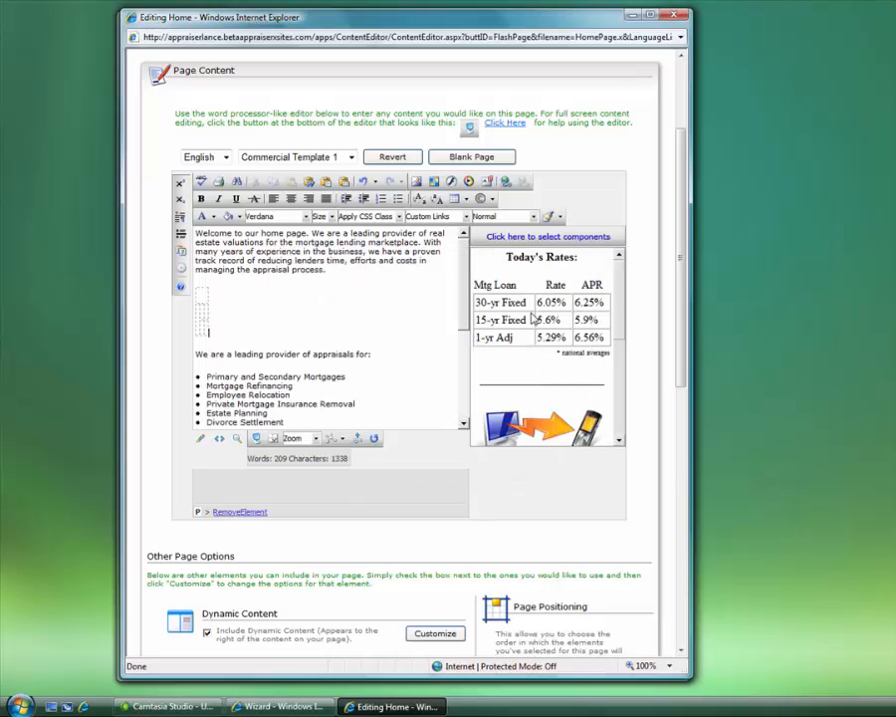
Enlarge the inserted table and type 'This cell is editable' into its top cell
{"action": "left_click", "coordinate": [209, 310]}
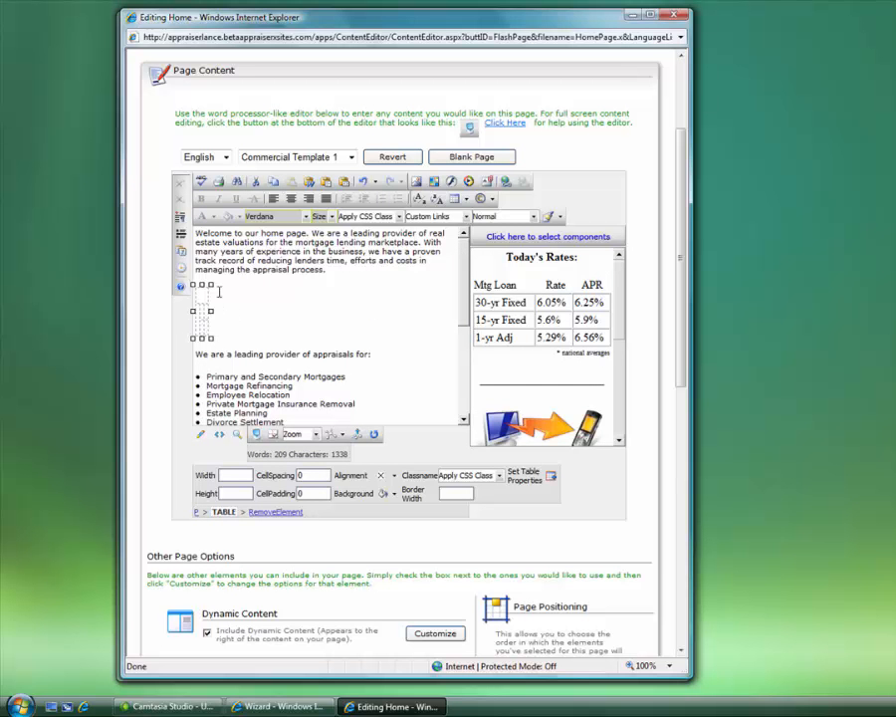
{"action": "left_click_drag", "start_coordinate": [211, 339], "coordinate": [458, 419]}
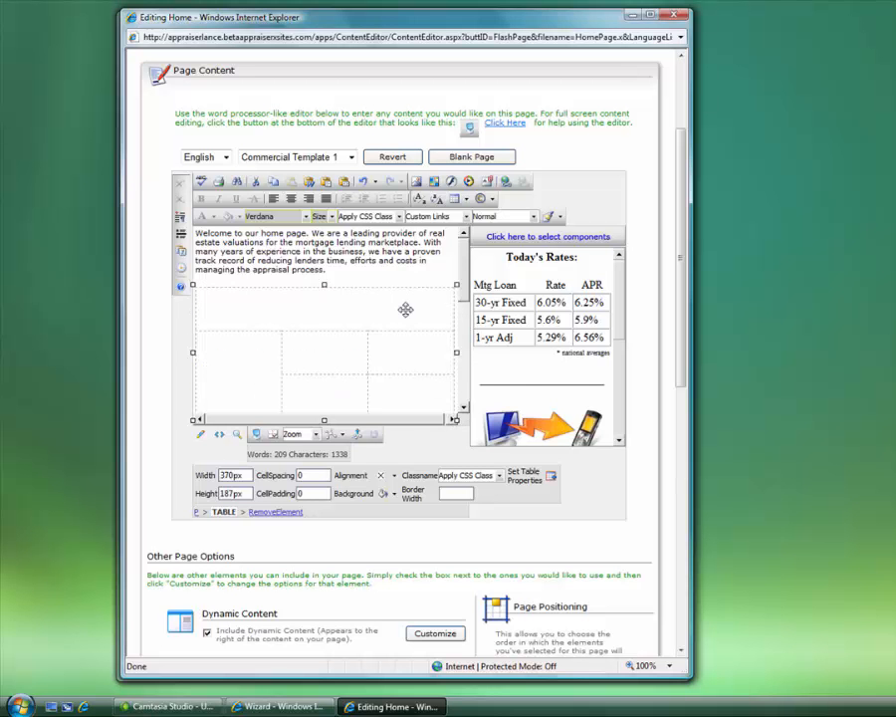
{"action": "left_click", "coordinate": [454, 293]}
{"action": "left_click", "coordinate": [297, 311]}
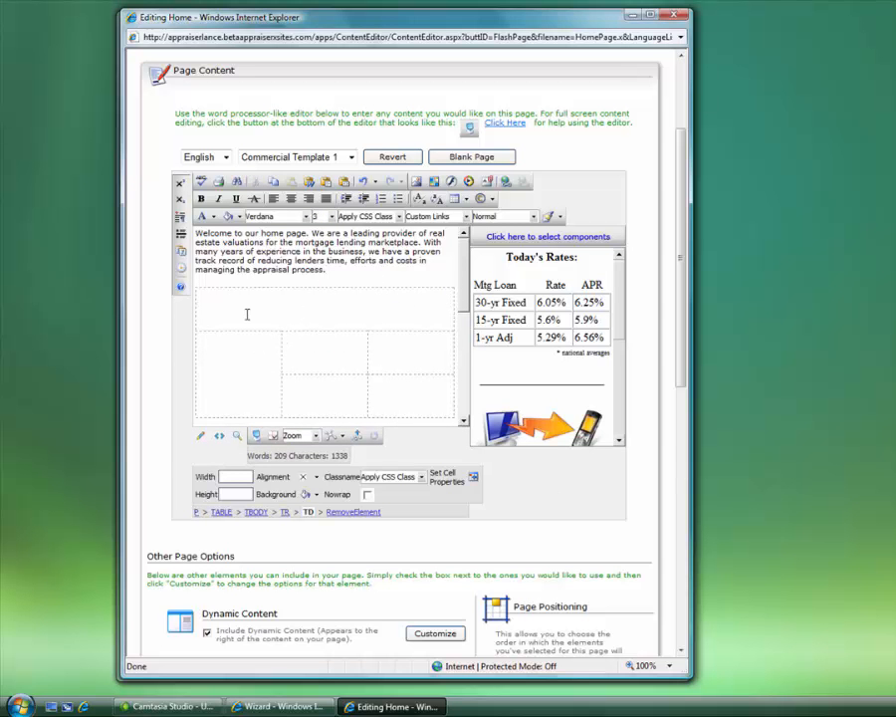
{"action": "type", "text": "This cell is editable"}
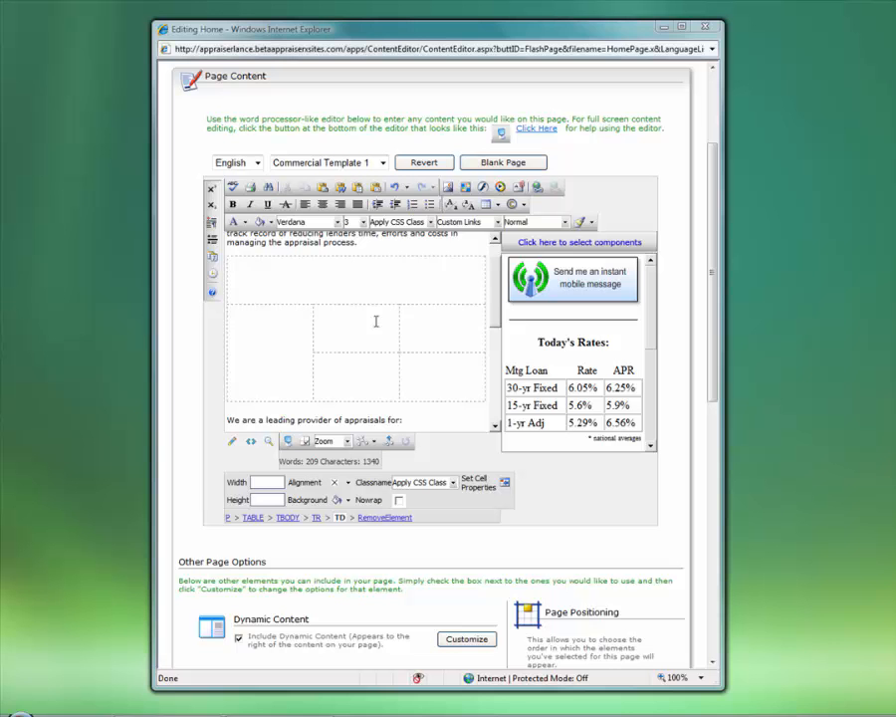
Delete the whole table and leave a blank line before the appraisals list
{"action": "left_click", "coordinate": [408, 255]}
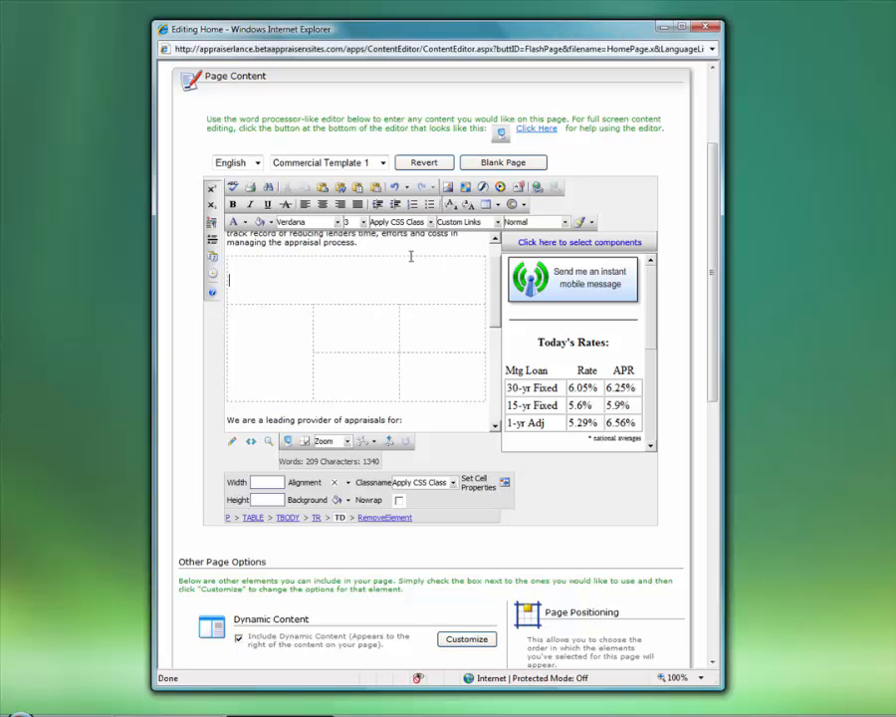
{"action": "left_click", "coordinate": [485, 303]}
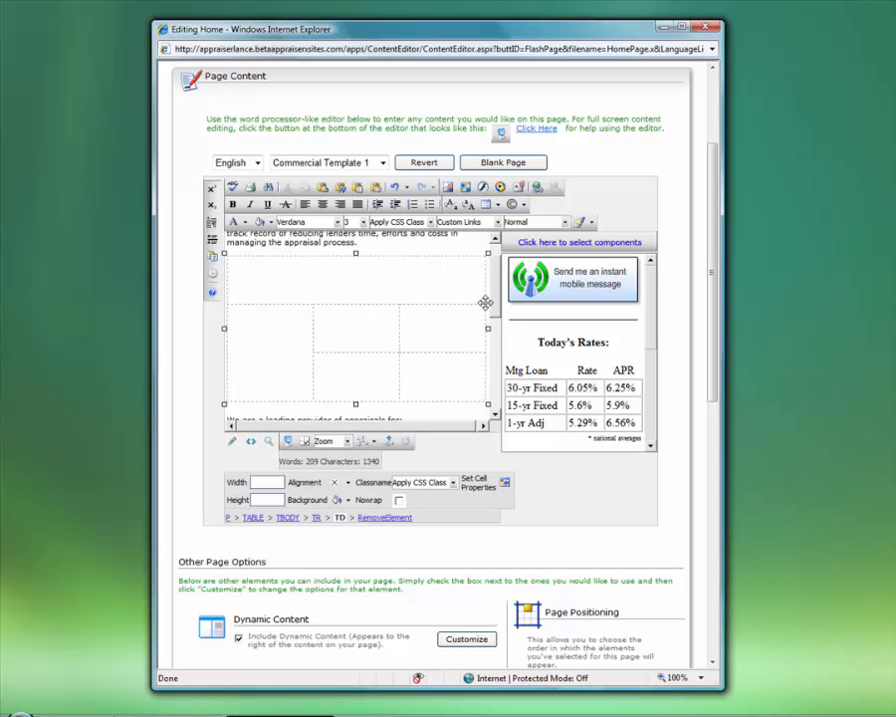
{"action": "key", "text": "Delete"}
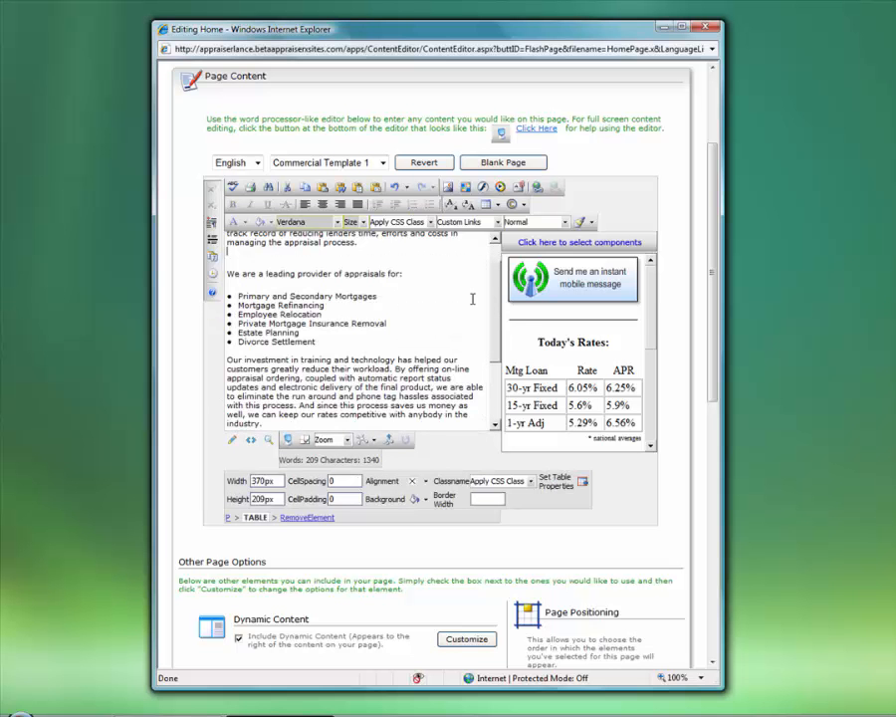
{"action": "key", "text": "Return"}
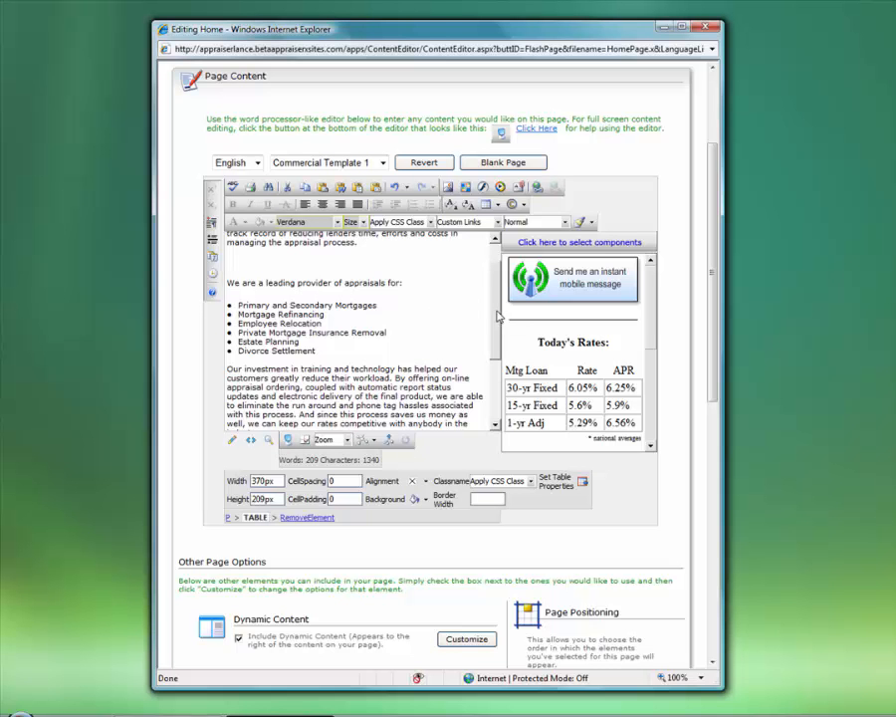
{"action": "scroll", "coordinate": [476, 314], "scroll_direction": "up", "scroll_amount": 1}
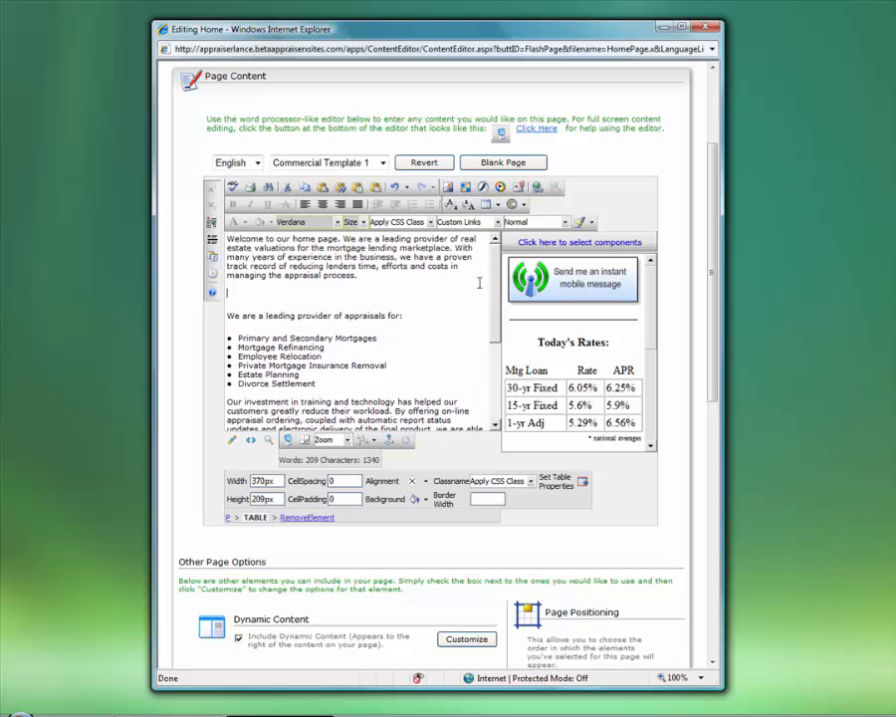
Select the word 'mortgage' in the welcome paragraph
{"action": "double_click", "coordinate": [344, 249]}
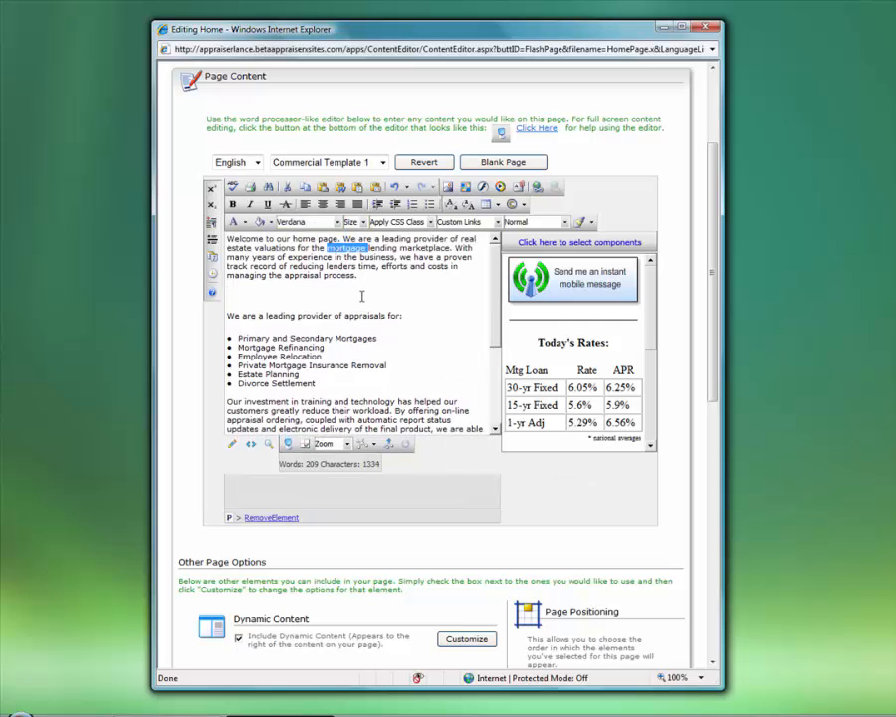
{"action": "left_click", "coordinate": [357, 275]}
{"action": "double_click", "coordinate": [362, 249]}
{"action": "left_click", "coordinate": [537, 189]}
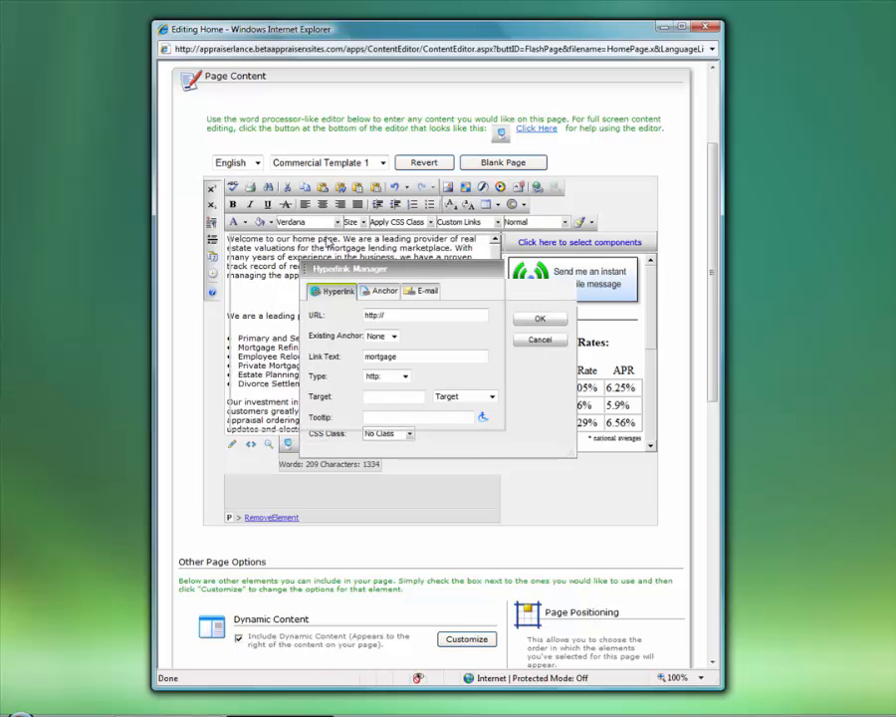
{"action": "left_click_drag", "start_coordinate": [397, 261], "coordinate": [314, 232]}
{"action": "left_click", "coordinate": [345, 285]}
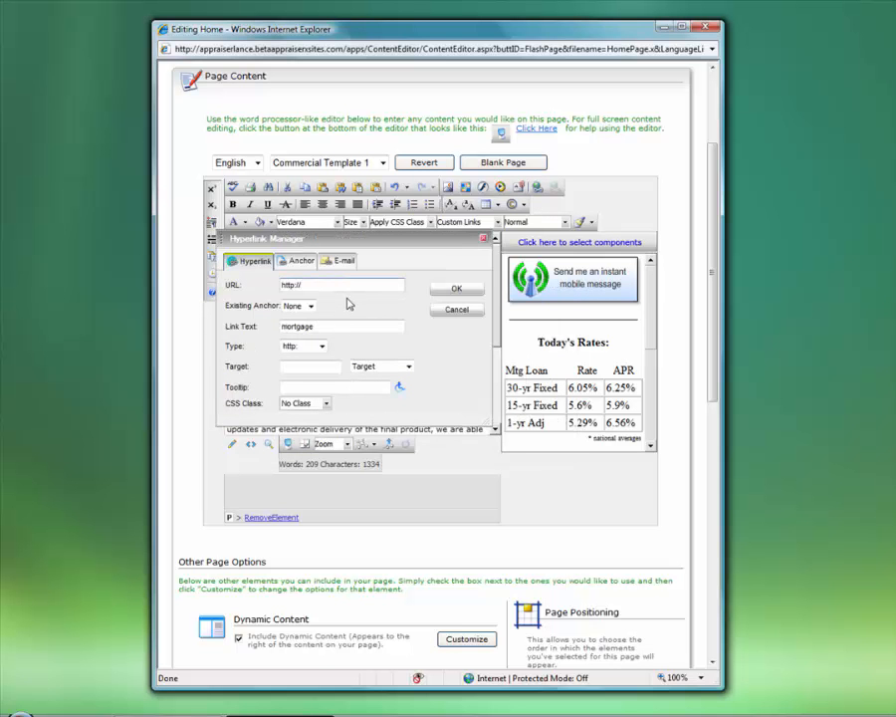
{"action": "type", "text": "www.alamode.com"}
{"action": "left_click", "coordinate": [407, 368]}
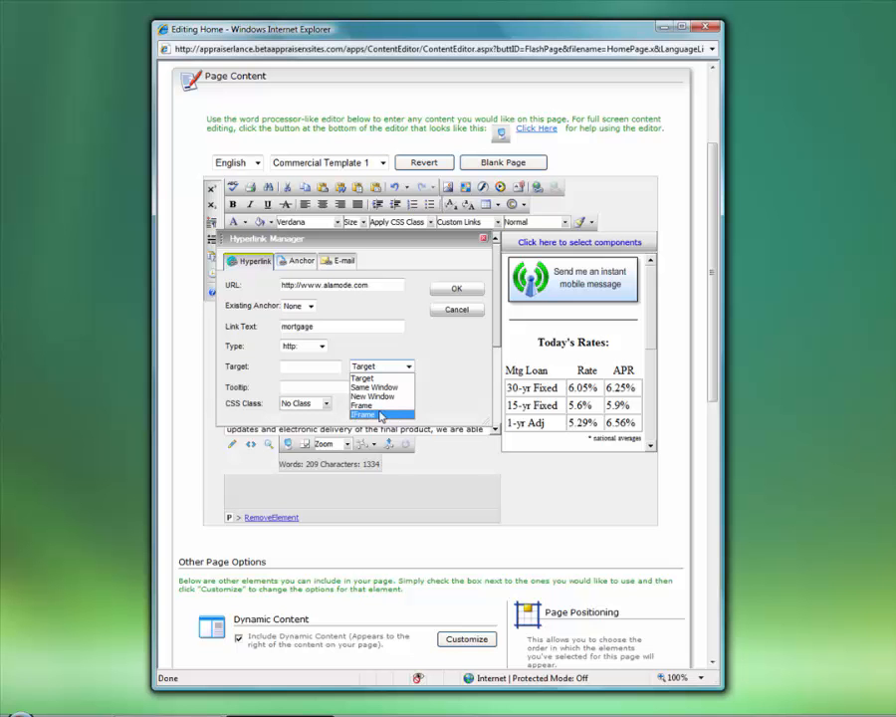
{"action": "left_click", "coordinate": [378, 29]}
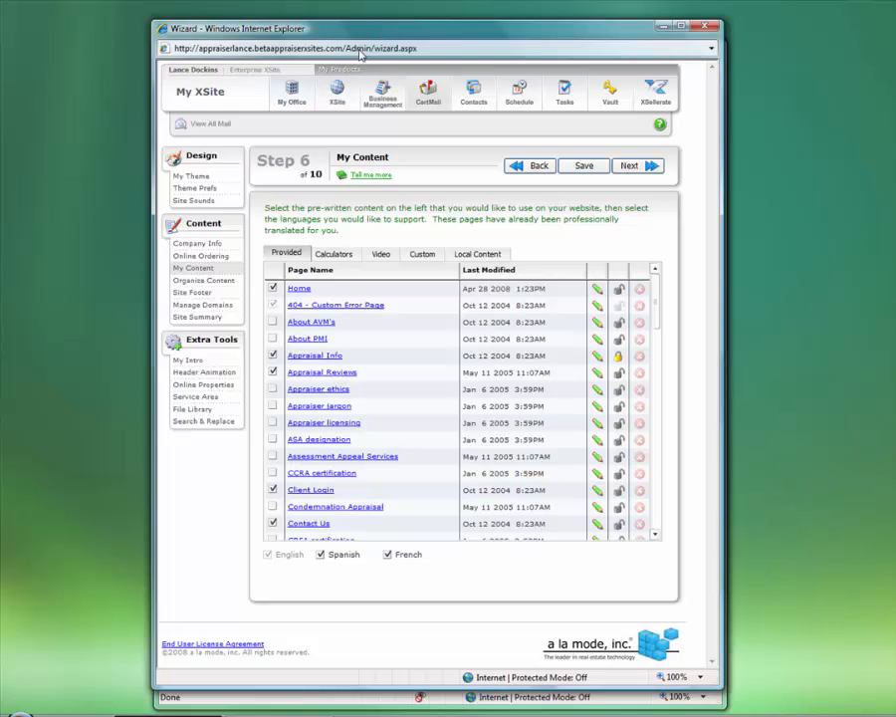
Open My XSite from the XSite section to view the live Dockins Appraisals site
{"action": "left_click", "coordinate": [334, 105]}
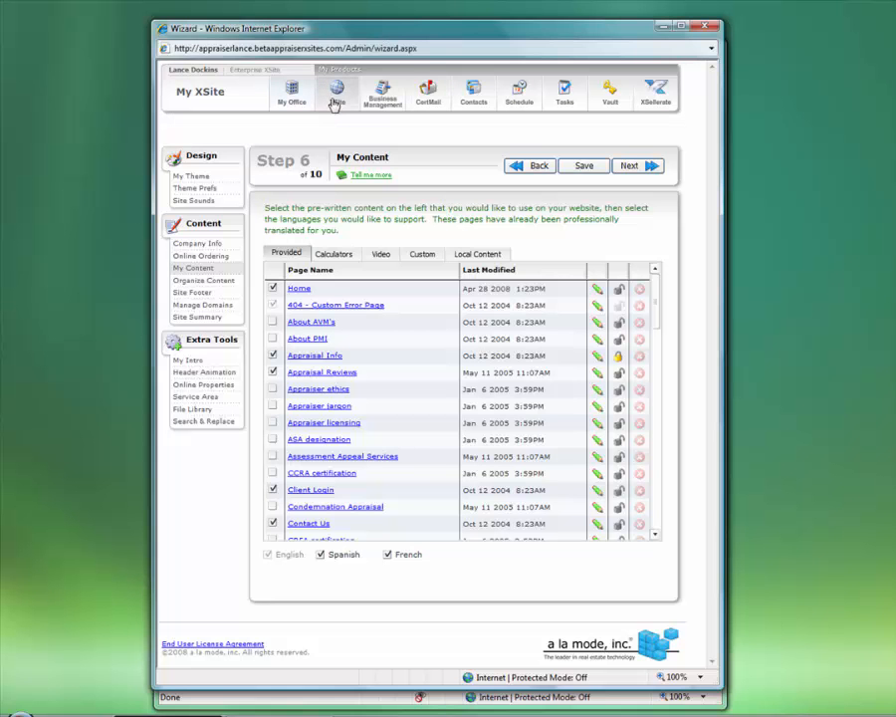
{"action": "left_click", "coordinate": [251, 124]}
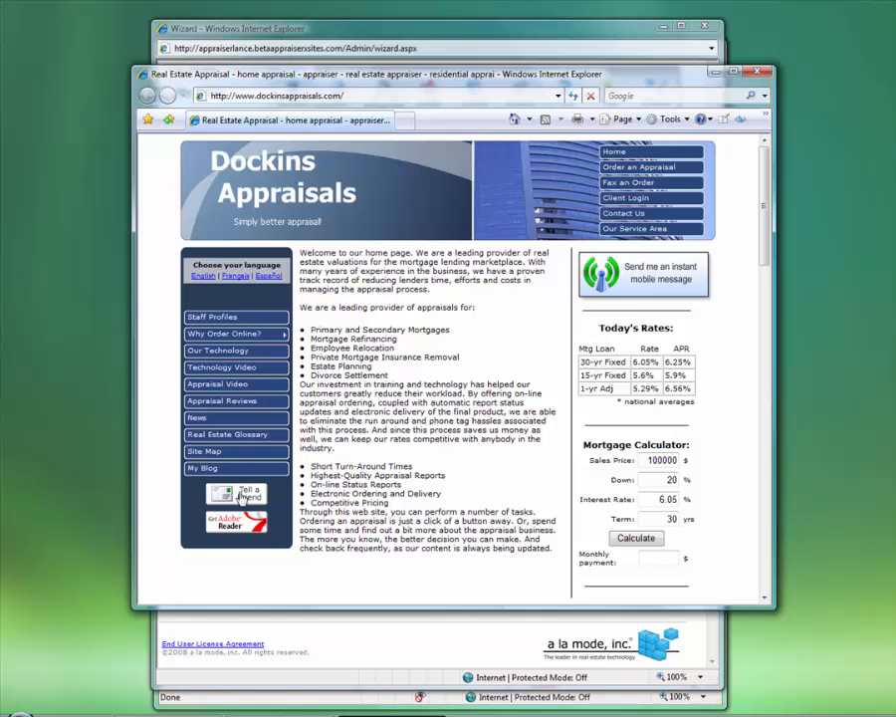
Inspect the welcome text and rates on the live site, then close its window
{"action": "left_click_drag", "start_coordinate": [341, 261], "coordinate": [546, 439]}
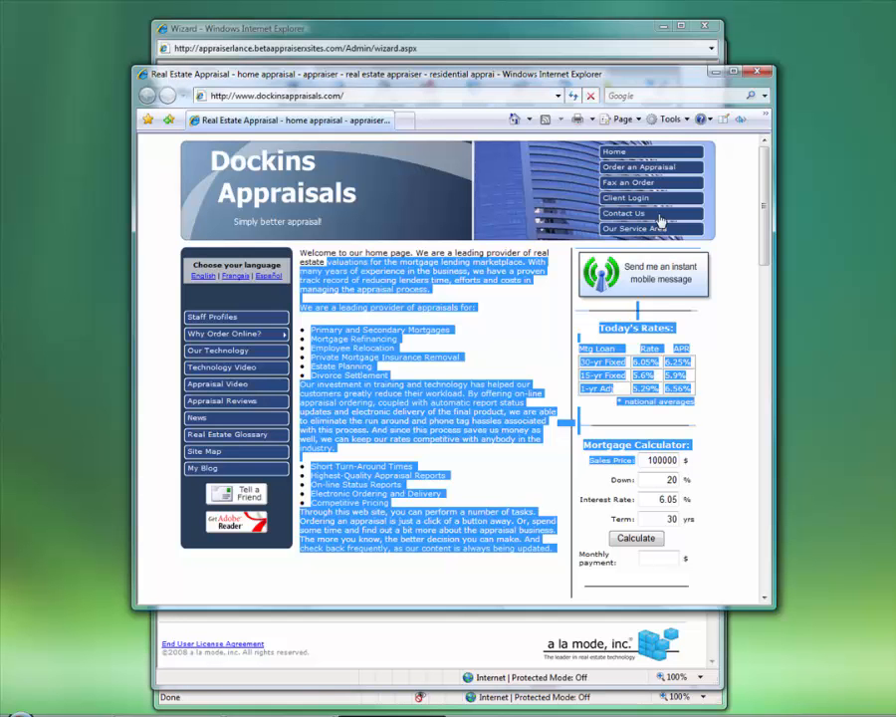
{"action": "left_click", "coordinate": [753, 73]}
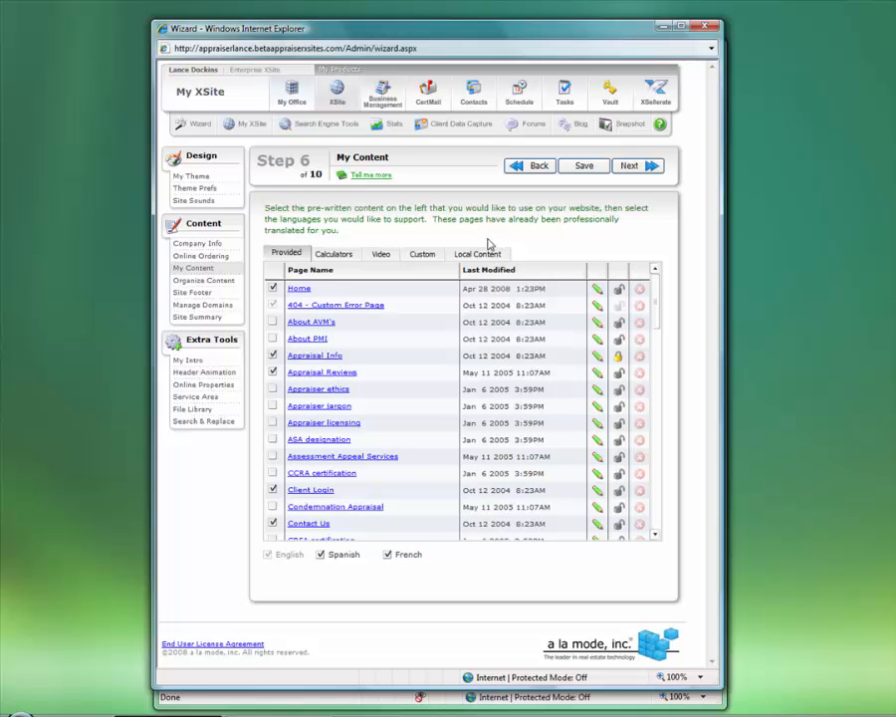
Set the mortgage link's Target to New Window (_blank) in Hyperlink Manager
{"action": "left_click", "coordinate": [564, 701]}
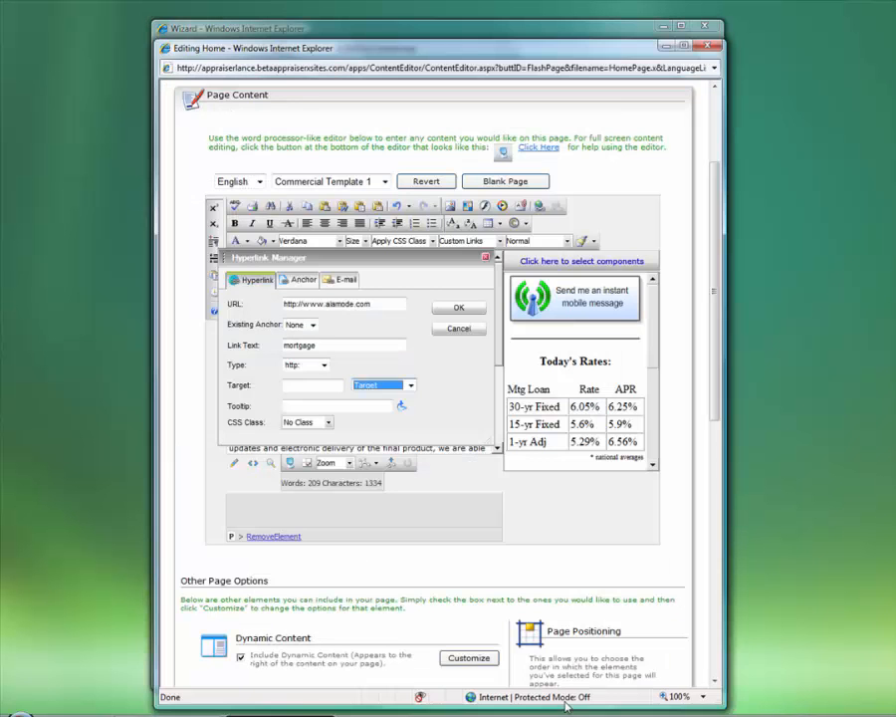
{"action": "left_click", "coordinate": [408, 387]}
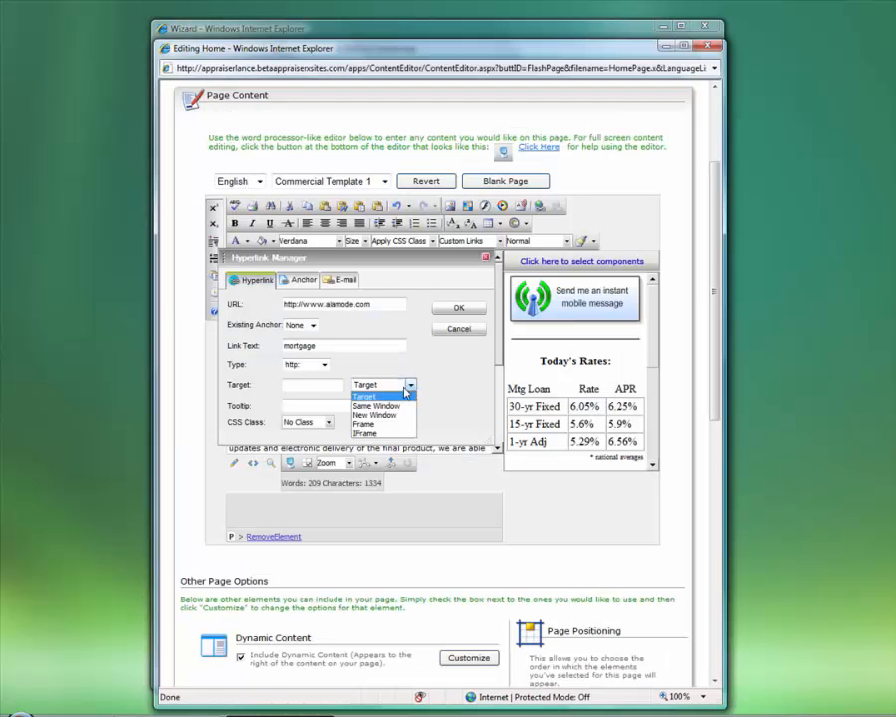
{"action": "left_click", "coordinate": [376, 415]}
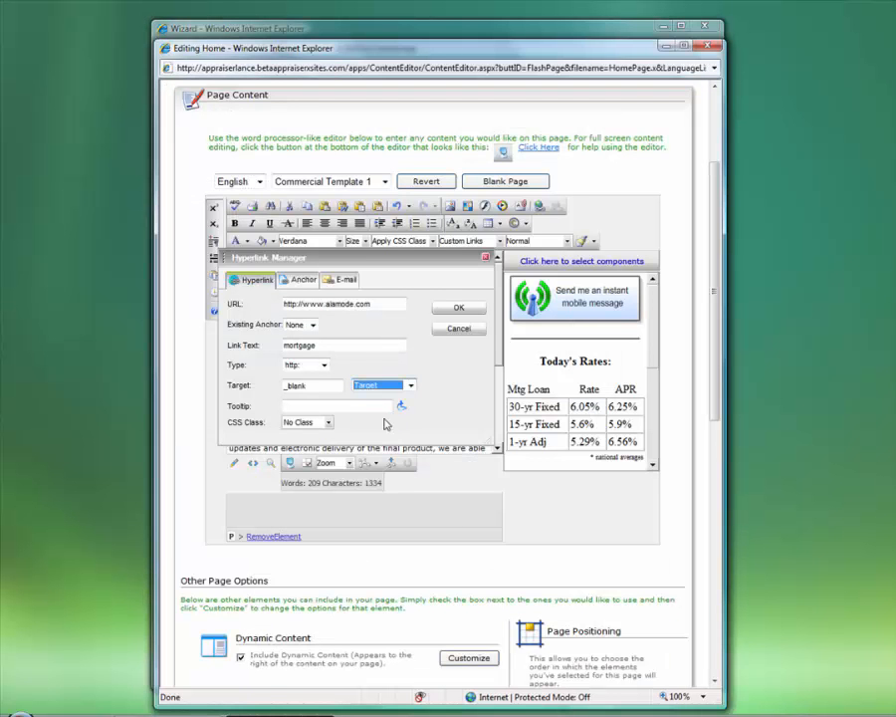
{"action": "double_click", "coordinate": [305, 386]}
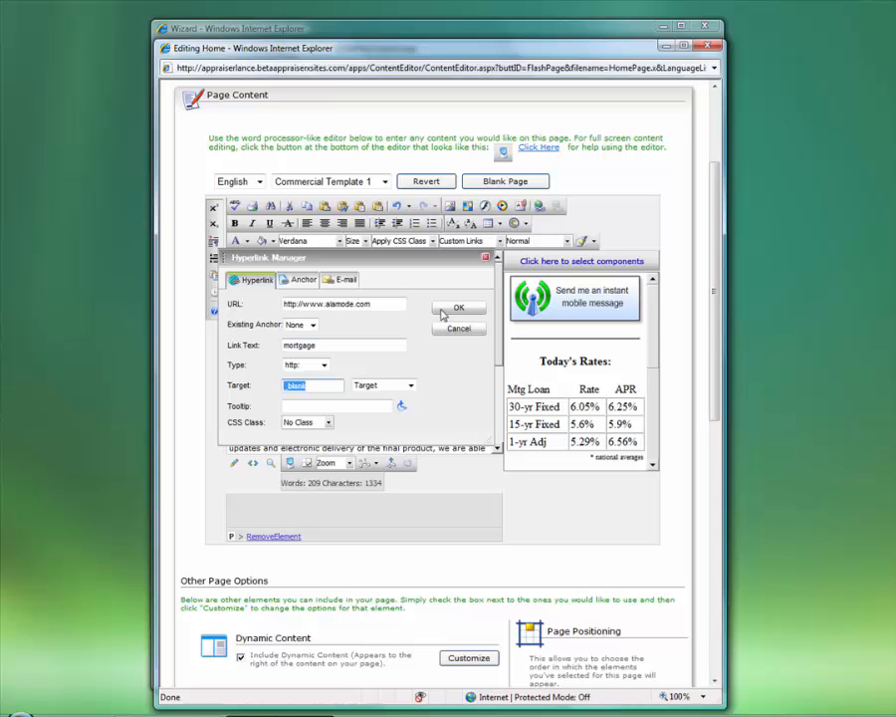
{"action": "left_click", "coordinate": [345, 281]}
{"action": "left_click", "coordinate": [336, 309]}
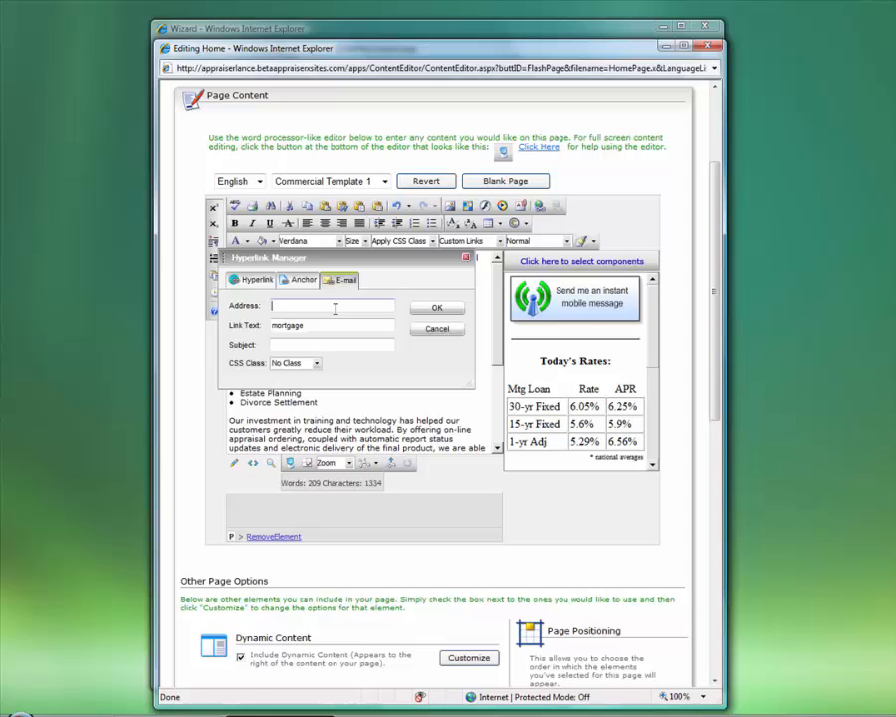
{"action": "left_click", "coordinate": [325, 341]}
{"action": "left_click", "coordinate": [349, 302]}
{"action": "left_click", "coordinate": [256, 282]}
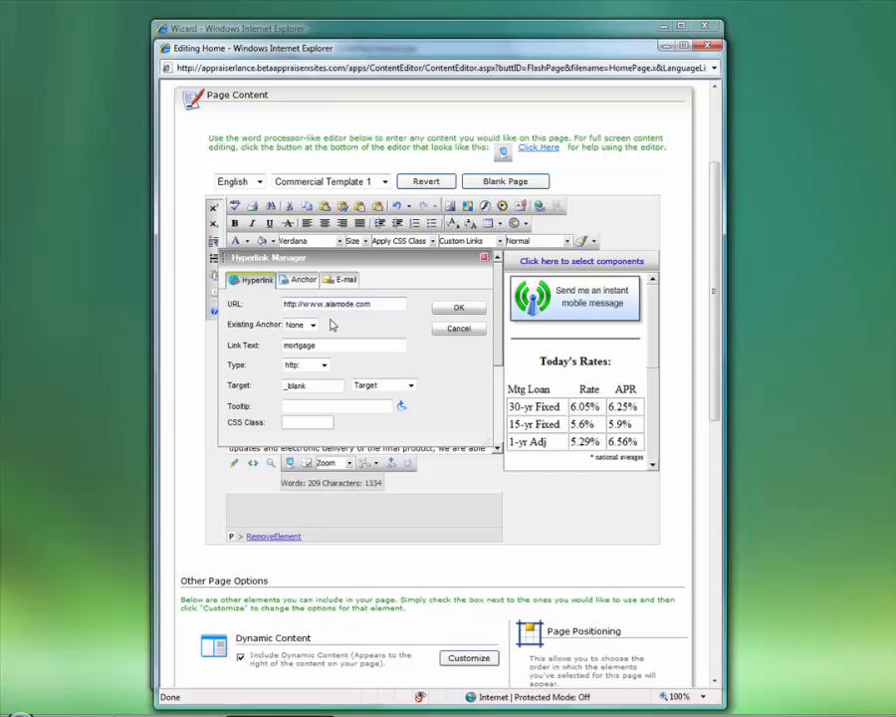
{"action": "left_click", "coordinate": [459, 310]}
{"action": "left_click", "coordinate": [386, 299]}
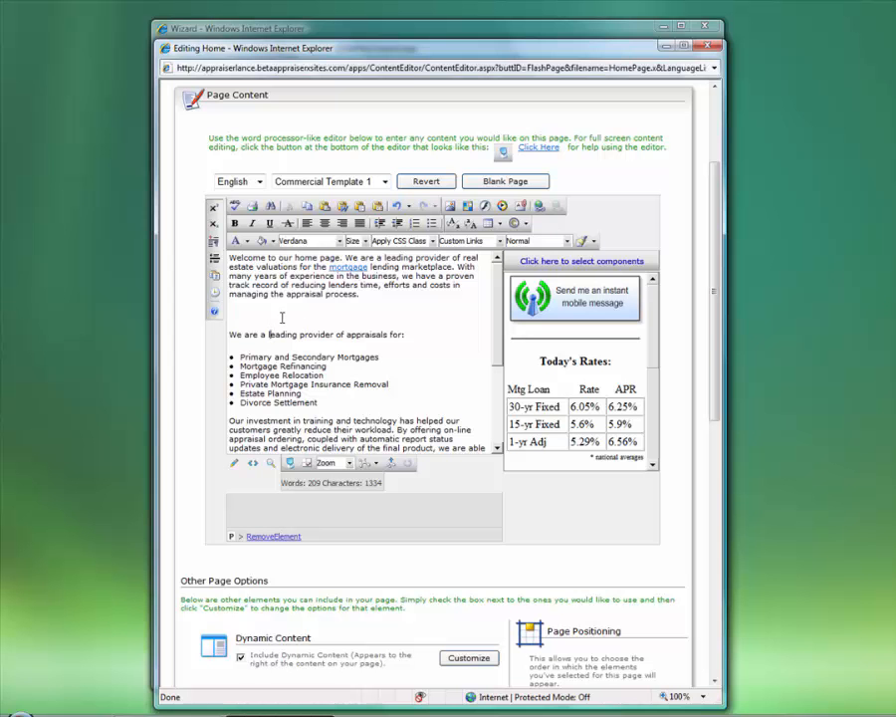
Put the caret on the blank line below the welcome paragraph and show the Custom Links list
{"action": "left_click", "coordinate": [287, 312]}
{"action": "double_click", "coordinate": [302, 295]}
{"action": "left_click", "coordinate": [321, 312]}
{"action": "left_click", "coordinate": [501, 242]}
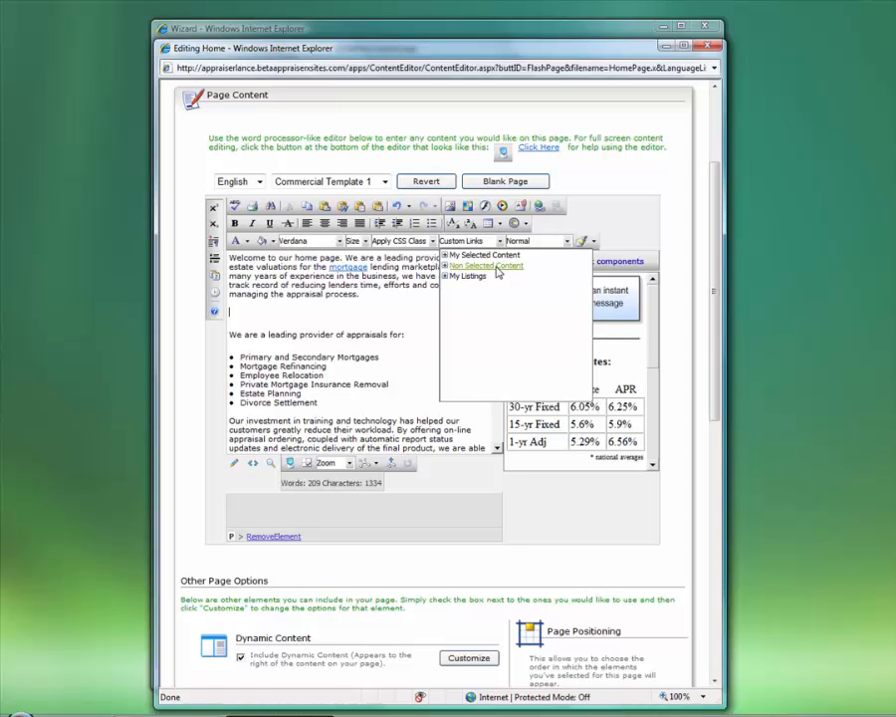
Insert an About PMI link from Non Selected Content on the blank line
{"action": "left_click", "coordinate": [498, 38]}
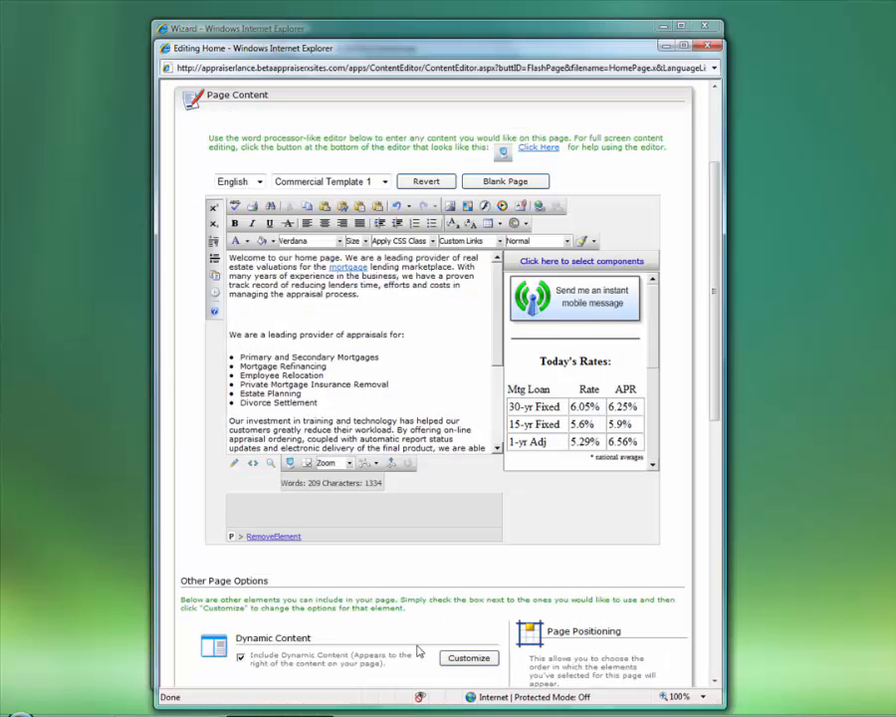
{"action": "left_click", "coordinate": [500, 241]}
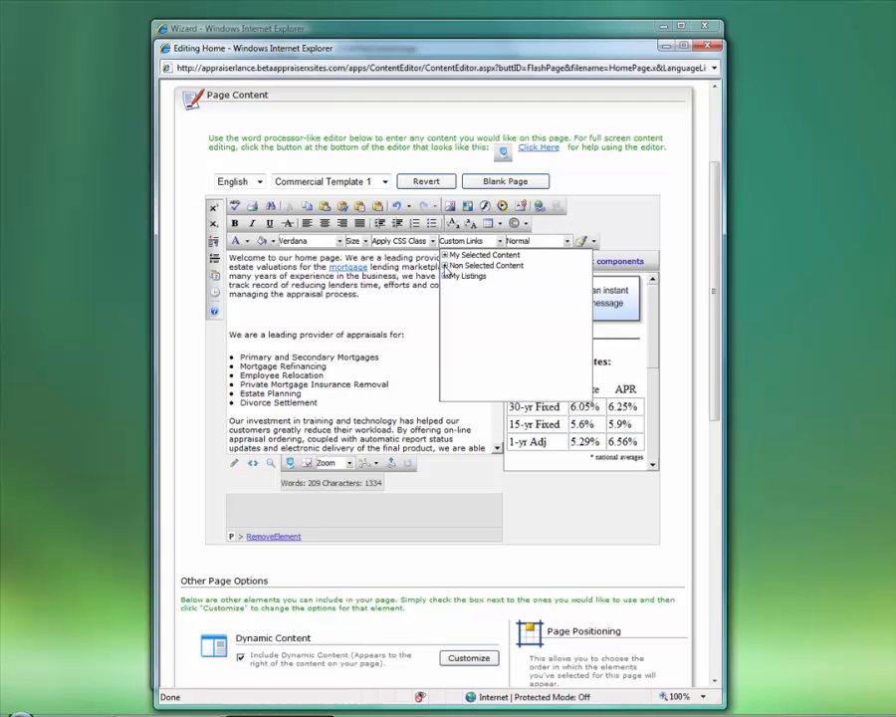
{"action": "left_click", "coordinate": [446, 266]}
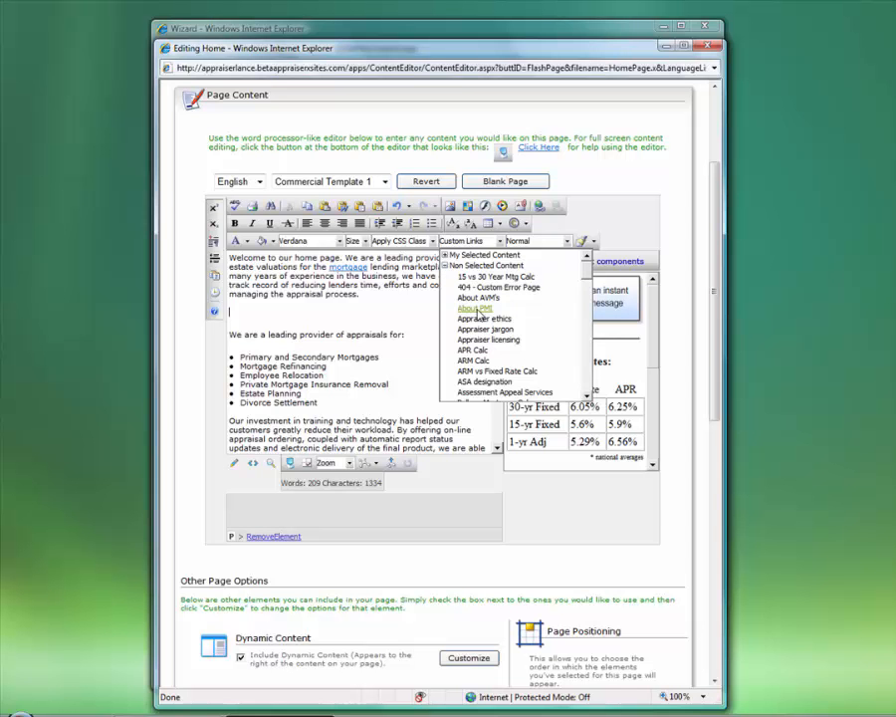
{"action": "left_click", "coordinate": [476, 310]}
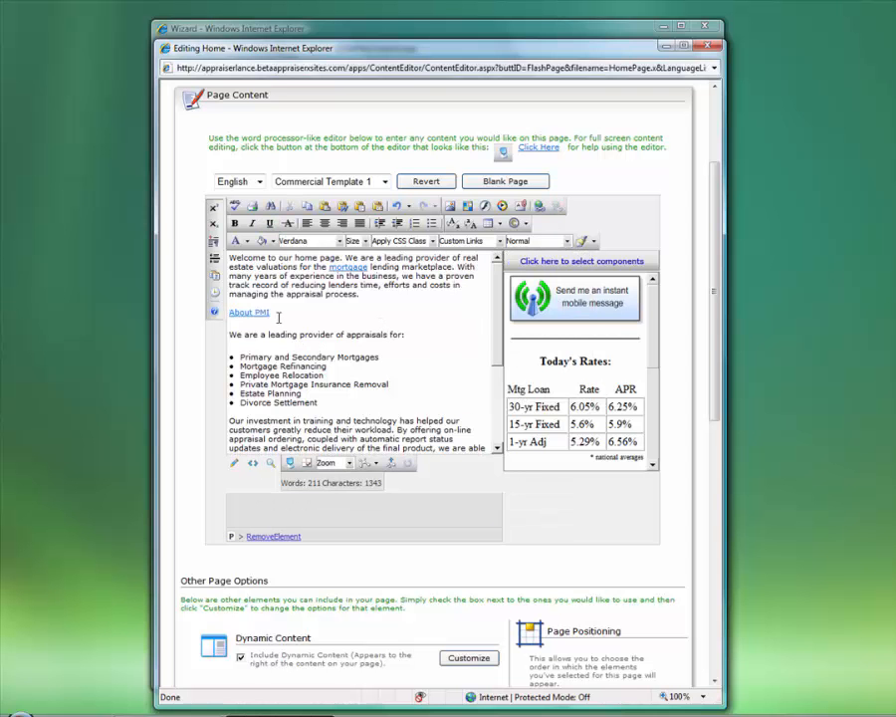
{"action": "mouse_move", "coordinate": [276, 314]}
{"action": "left_mouse_down"}
{"action": "mouse_move", "coordinate": [252, 312]}
{"action": "mouse_move", "coordinate": [290, 325]}
{"action": "left_mouse_up"}
Delete the About PMI link text, leaving the line below the welcome paragraph empty
{"action": "left_click", "coordinate": [332, 335]}
{"action": "left_click", "coordinate": [500, 241]}
{"action": "left_click", "coordinate": [475, 307]}
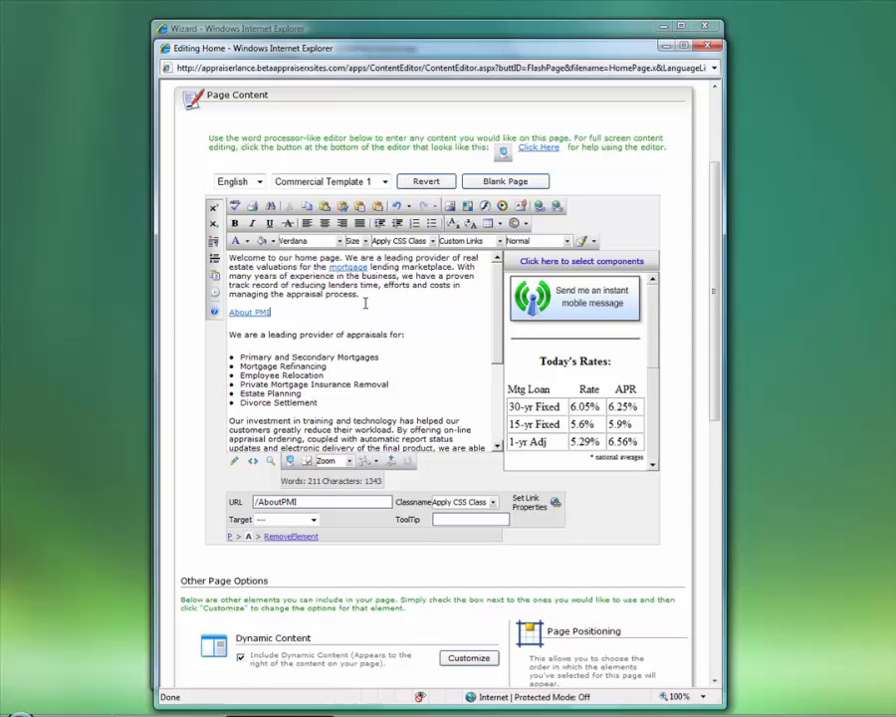
{"action": "key", "text": "shift+Home"}
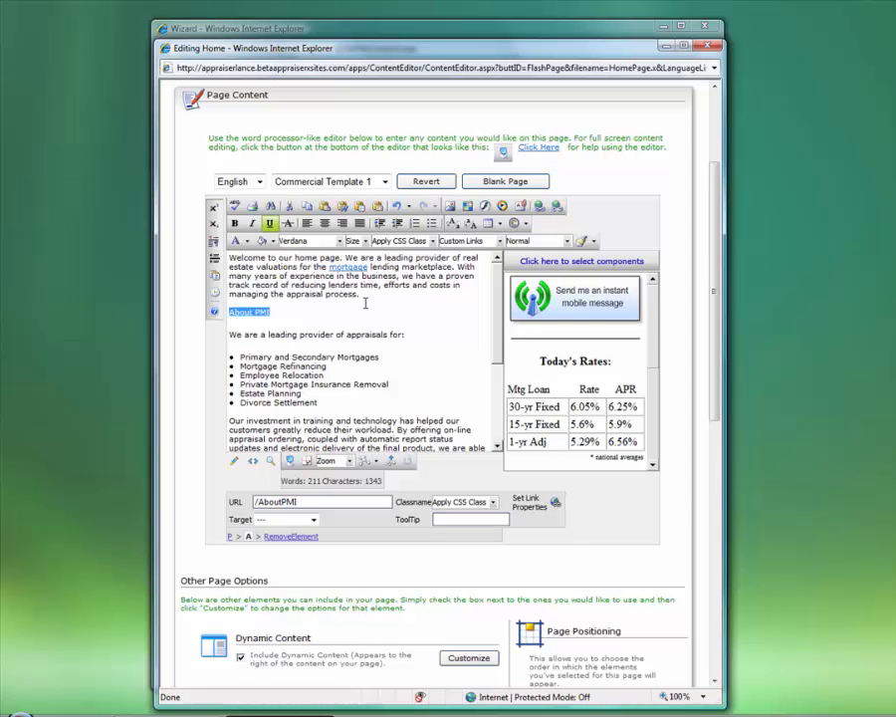
{"action": "key", "text": "BackSpace"}
{"action": "left_click", "coordinate": [241, 318]}
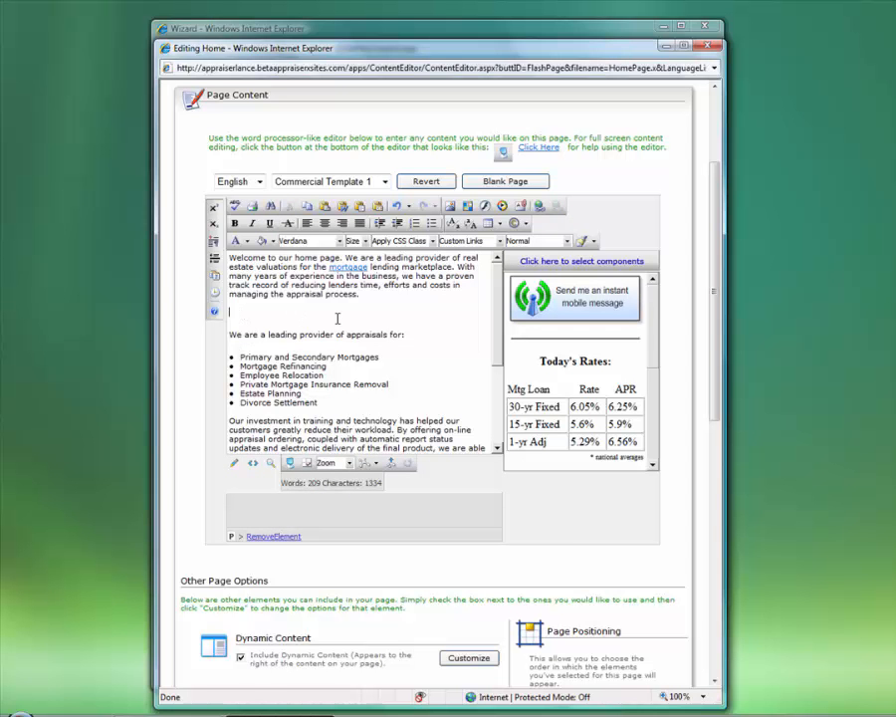
Insert a BrokerGFE.pdf link from the Document Manager on the blank line below the welcome paragraph
{"action": "left_click", "coordinate": [519, 206]}
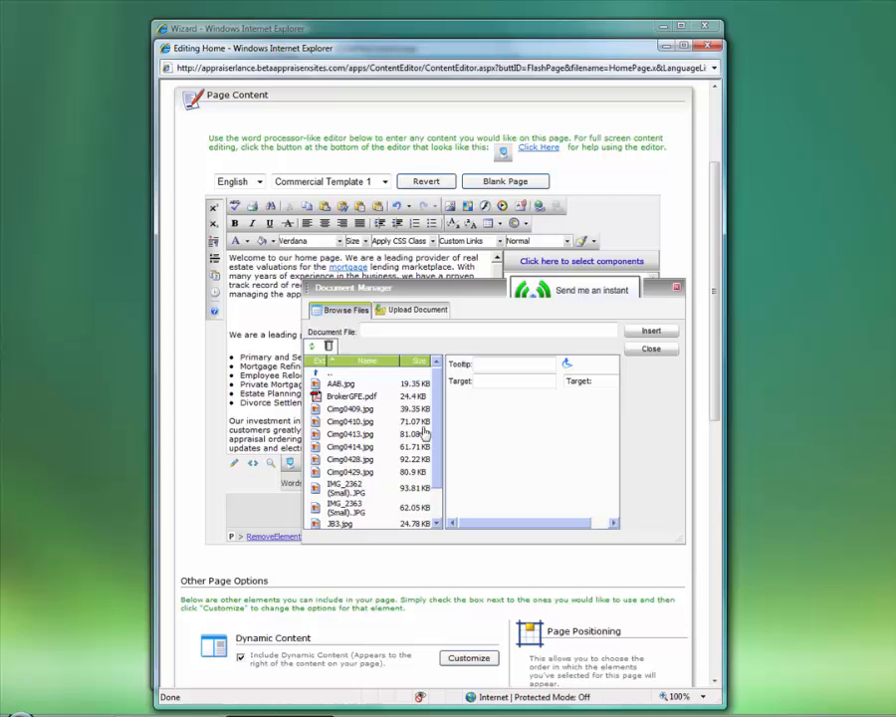
{"action": "scroll", "coordinate": [438, 431], "scroll_direction": "down", "scroll_amount": 1}
{"action": "scroll", "coordinate": [438, 438], "scroll_direction": "down", "scroll_amount": 1}
{"action": "scroll", "coordinate": [428, 418], "scroll_direction": "up", "scroll_amount": 3}
{"action": "left_click", "coordinate": [368, 397]}
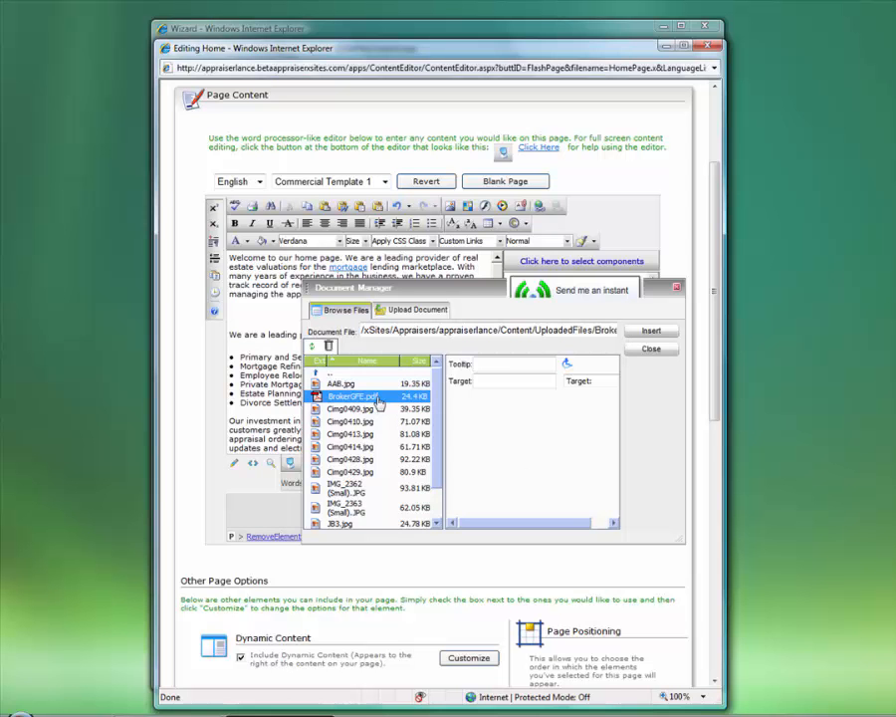
{"action": "left_click", "coordinate": [651, 330]}
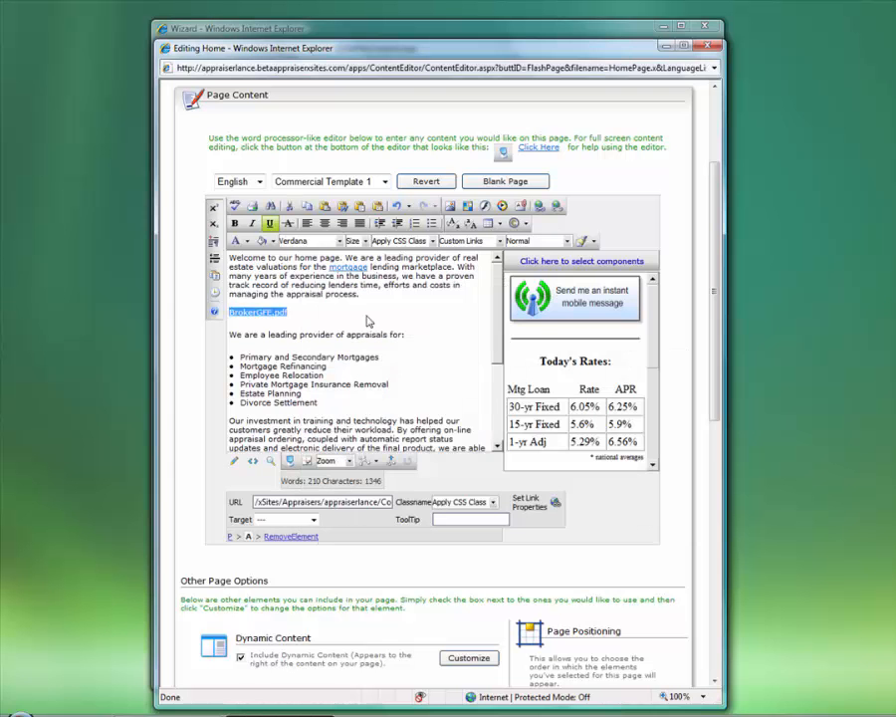
Remove the BrokerGFE.pdf link and extra line, leaving the caret after Estate Planning
{"action": "left_click", "coordinate": [368, 321]}
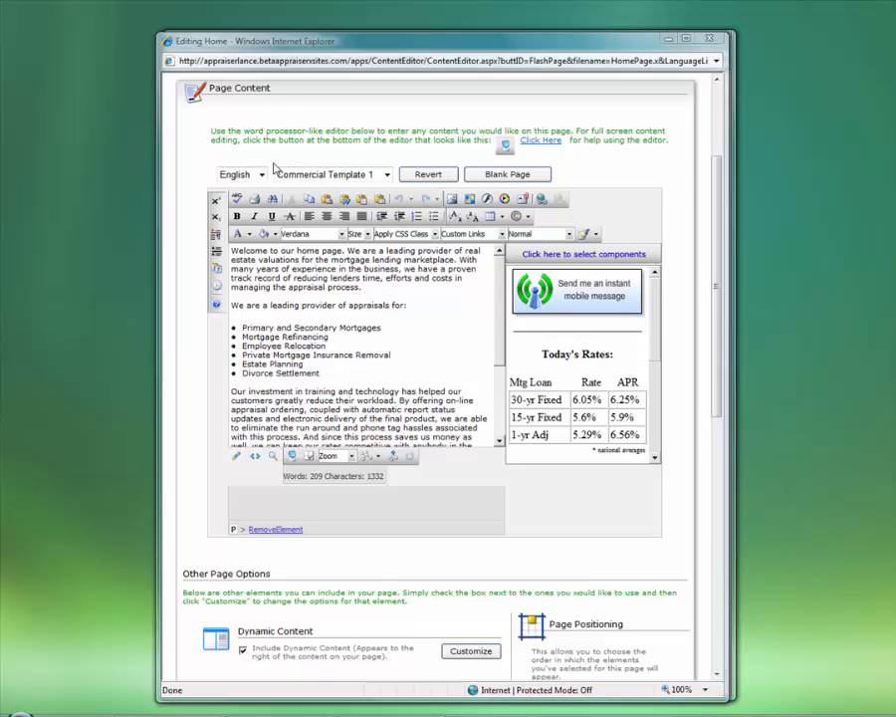
{"action": "left_click", "coordinate": [358, 363]}
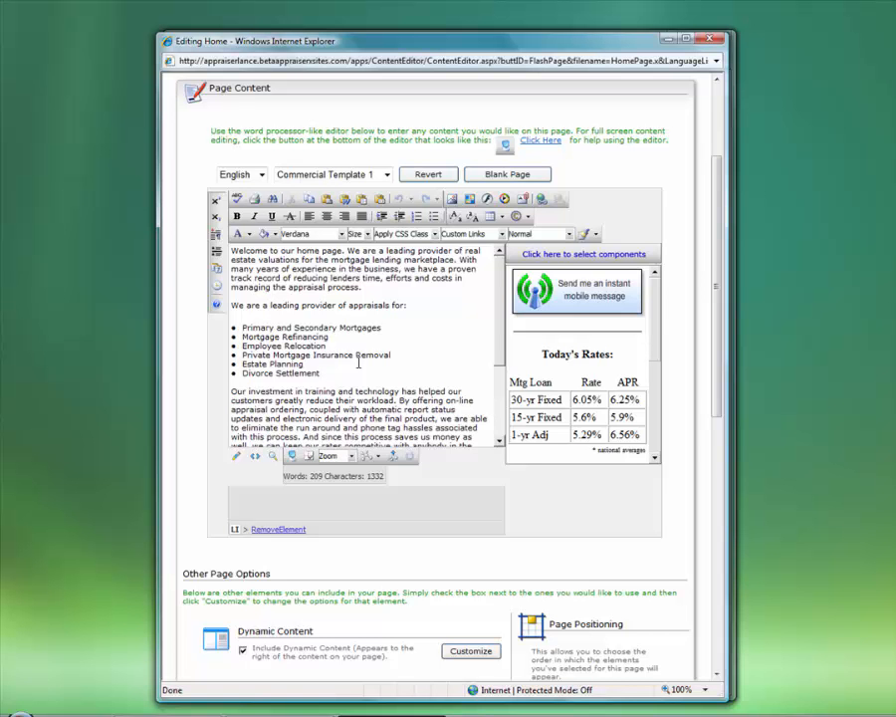
Switch the Home page editor to HTML source view to see the <p> and <li> tags
{"action": "left_click", "coordinate": [255, 457]}
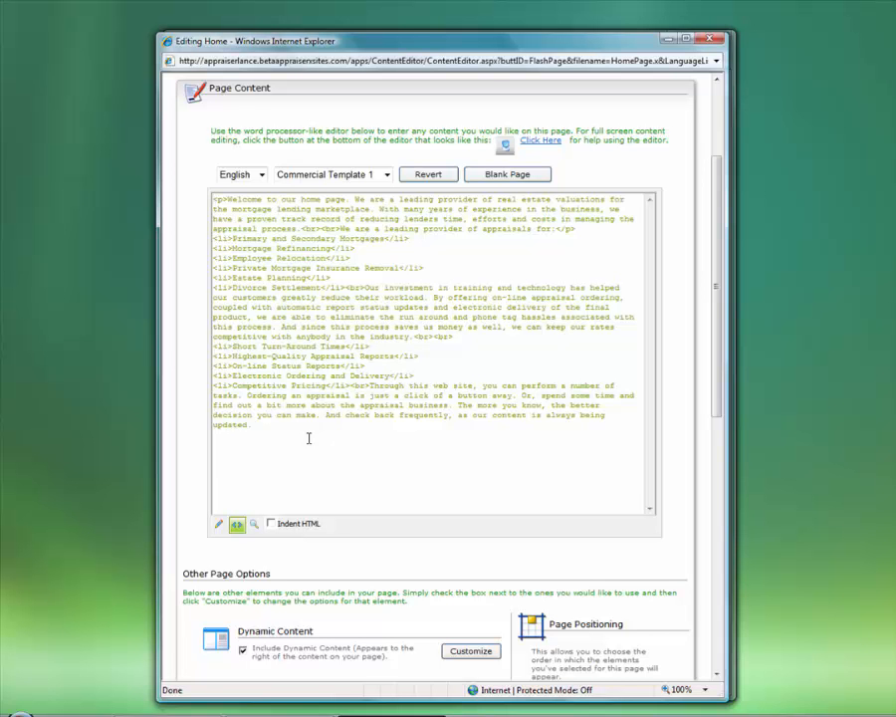
Switch the editor back to Design view with the formatted welcome paragraph and bulleted lists
{"action": "left_click", "coordinate": [221, 528]}
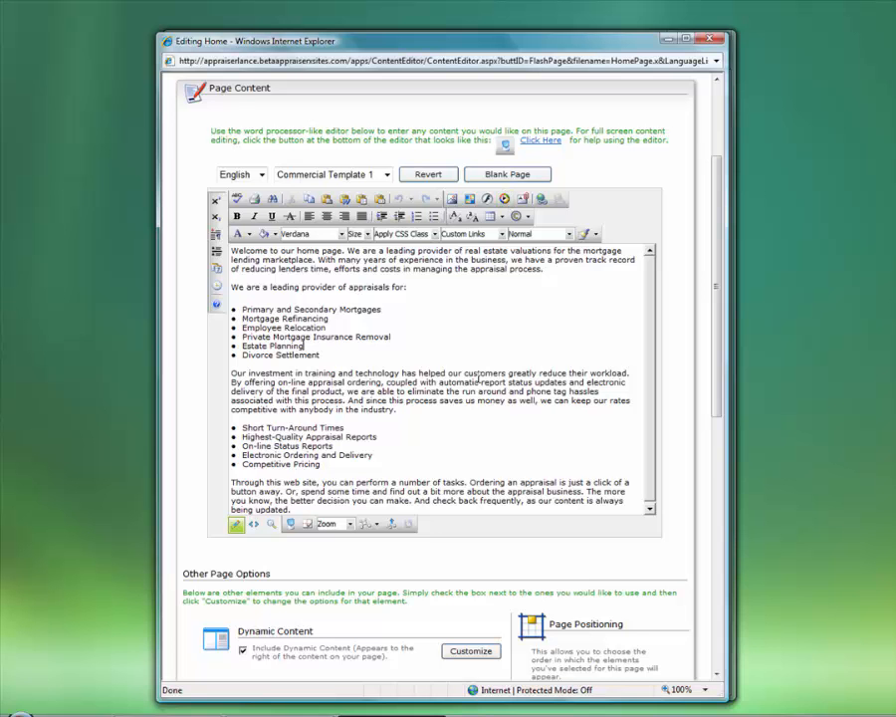
{"action": "left_click", "coordinate": [404, 290]}
{"action": "key", "text": "BackSpace"}
{"action": "type", "text": ":"}
{"action": "left_click_drag", "start_coordinate": [398, 410], "coordinate": [262, 259]}
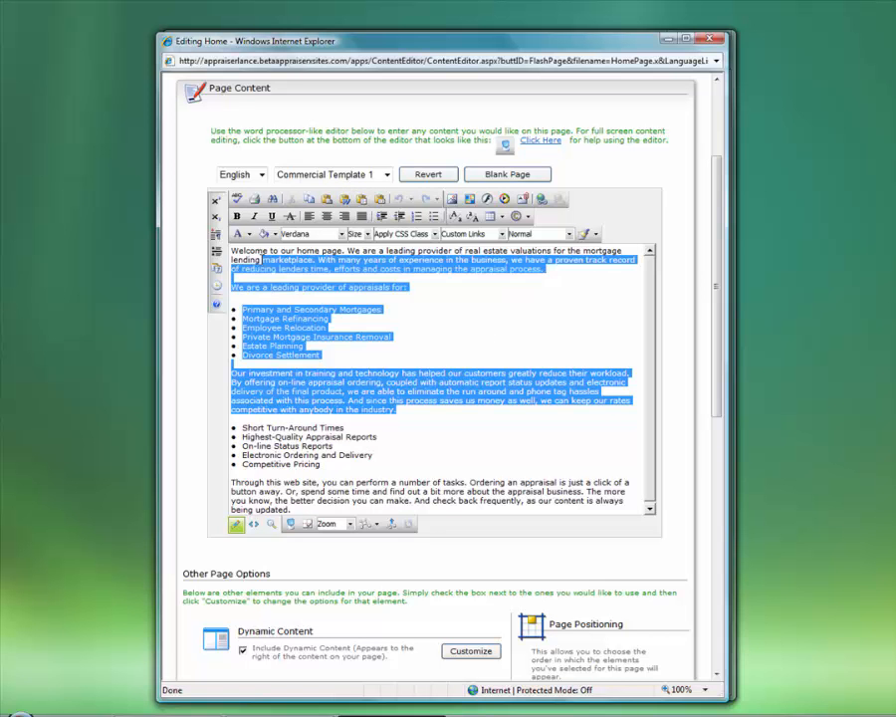
{"action": "left_click", "coordinate": [257, 268]}
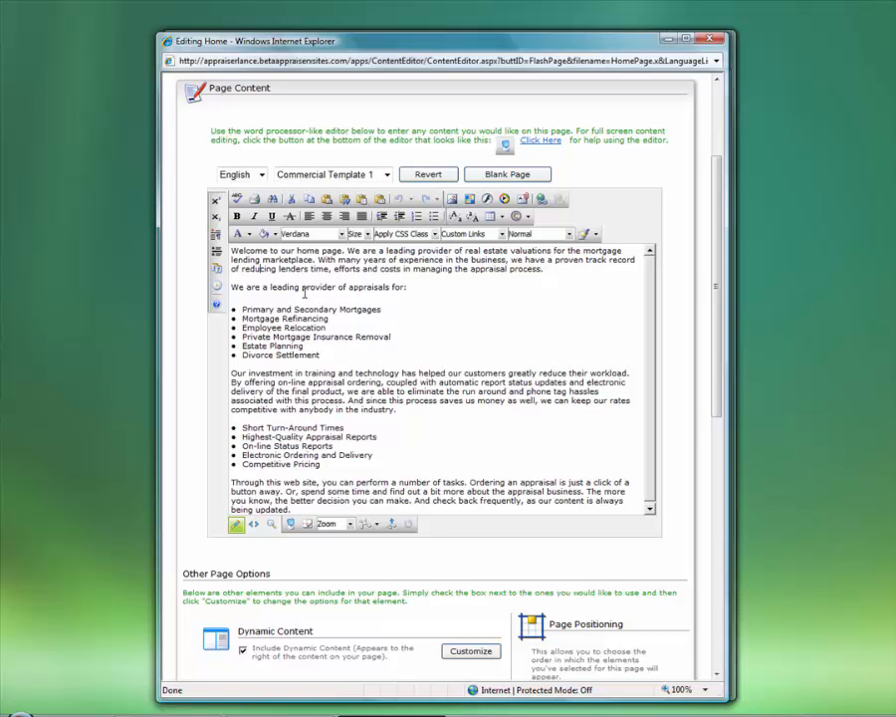
{"action": "left_click", "coordinate": [587, 276]}
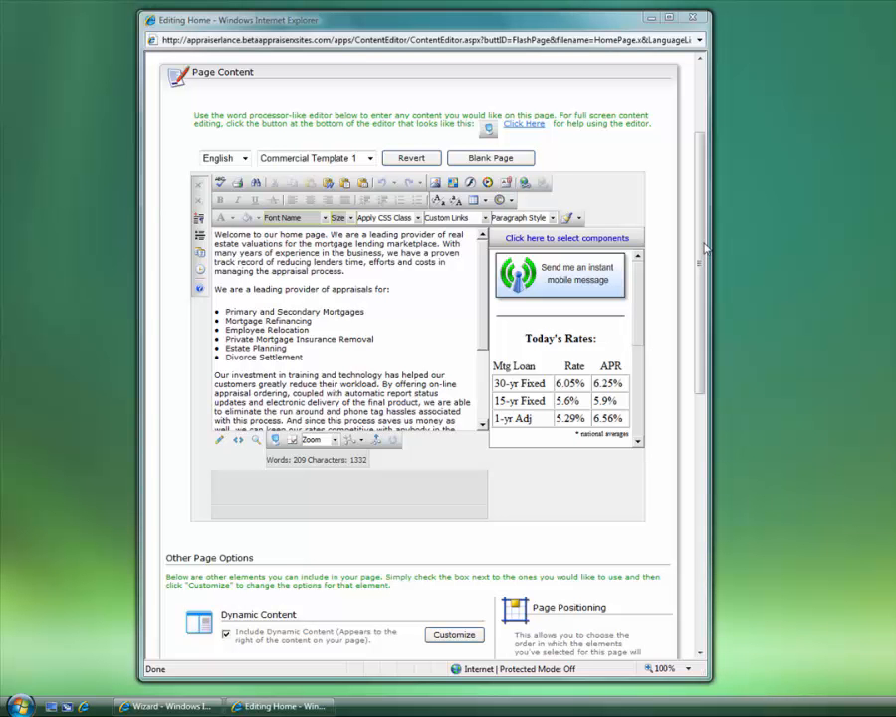
Open the Select Dynamic Content window from Other Page Options and reposition it
{"action": "left_click_drag", "start_coordinate": [704, 190], "coordinate": [679, 426]}
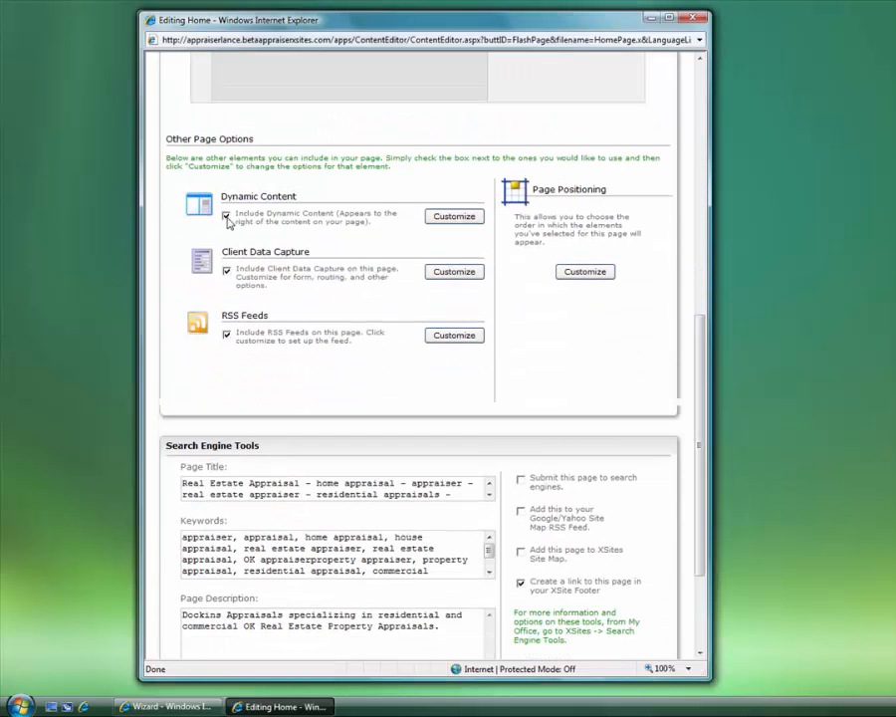
{"action": "left_click", "coordinate": [462, 221]}
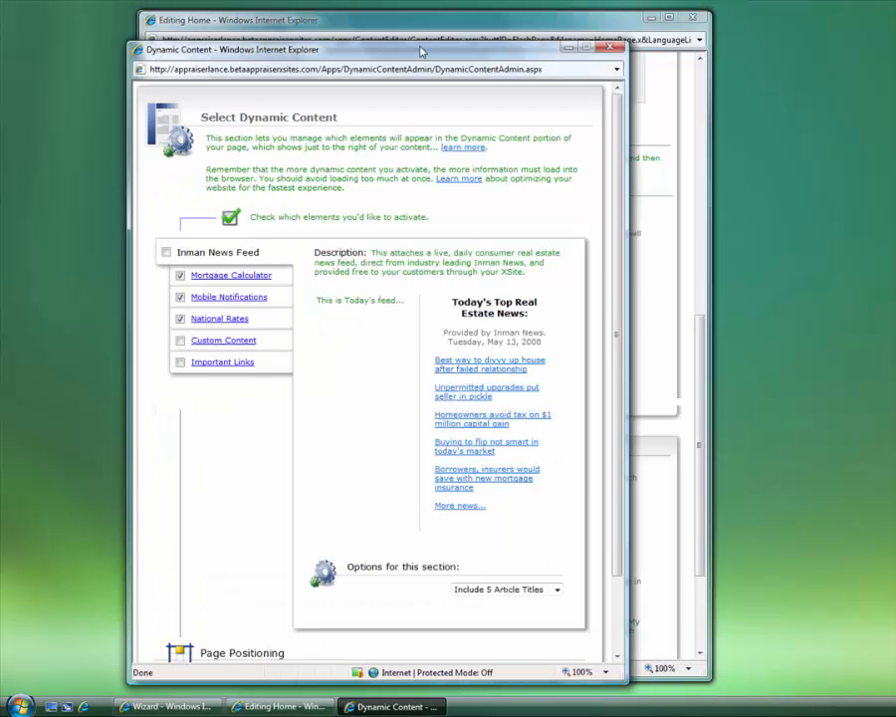
{"action": "left_click_drag", "start_coordinate": [423, 51], "coordinate": [469, 39]}
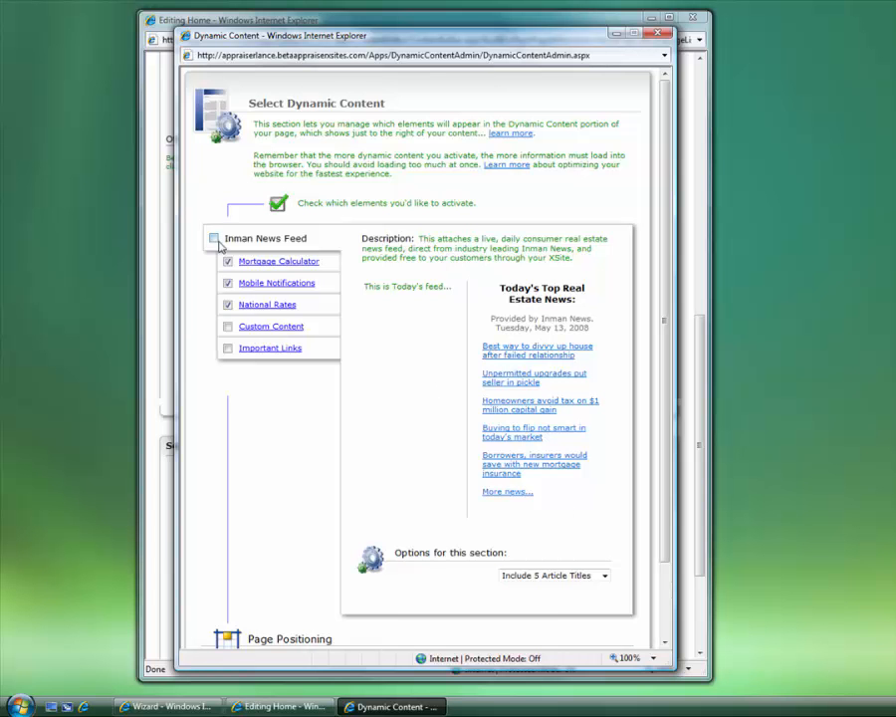
Check the news article count dropdown without changing it, then preview the Mortgage Calculator
{"action": "left_click", "coordinate": [510, 579]}
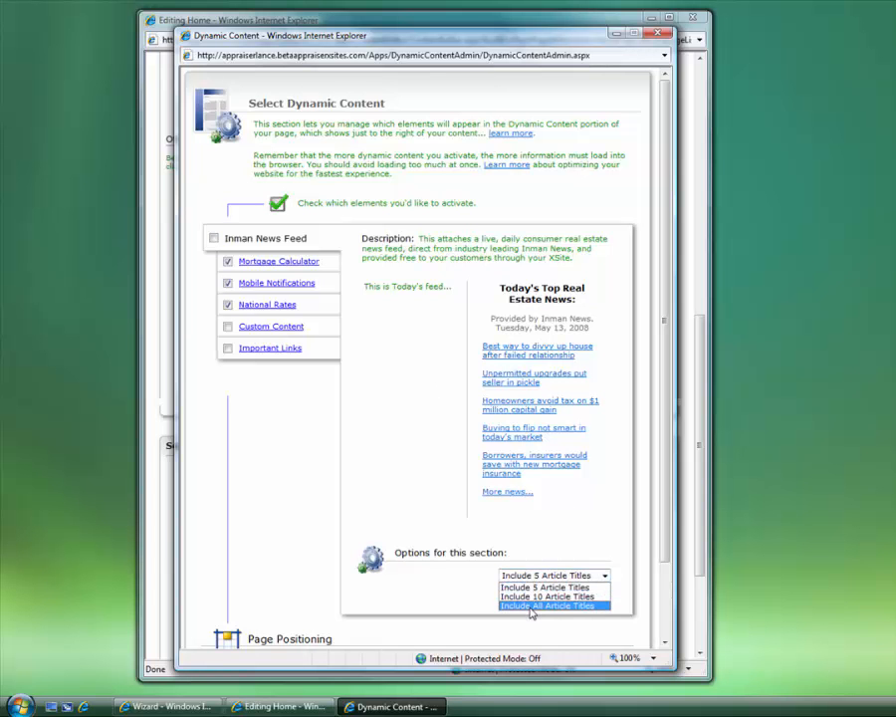
{"action": "left_click_drag", "start_coordinate": [416, 490], "coordinate": [438, 500]}
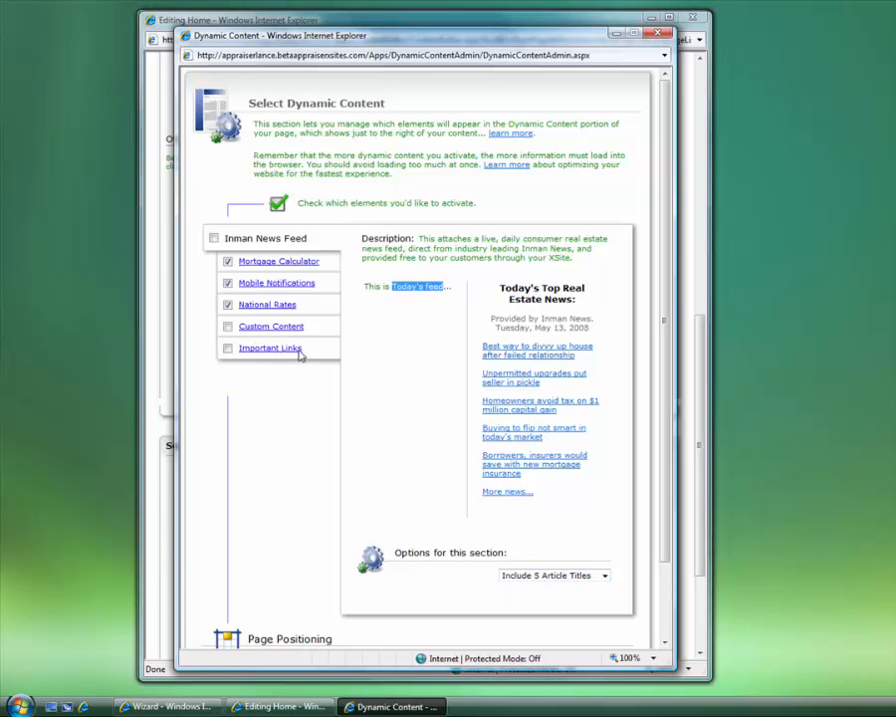
{"action": "left_click", "coordinate": [249, 263]}
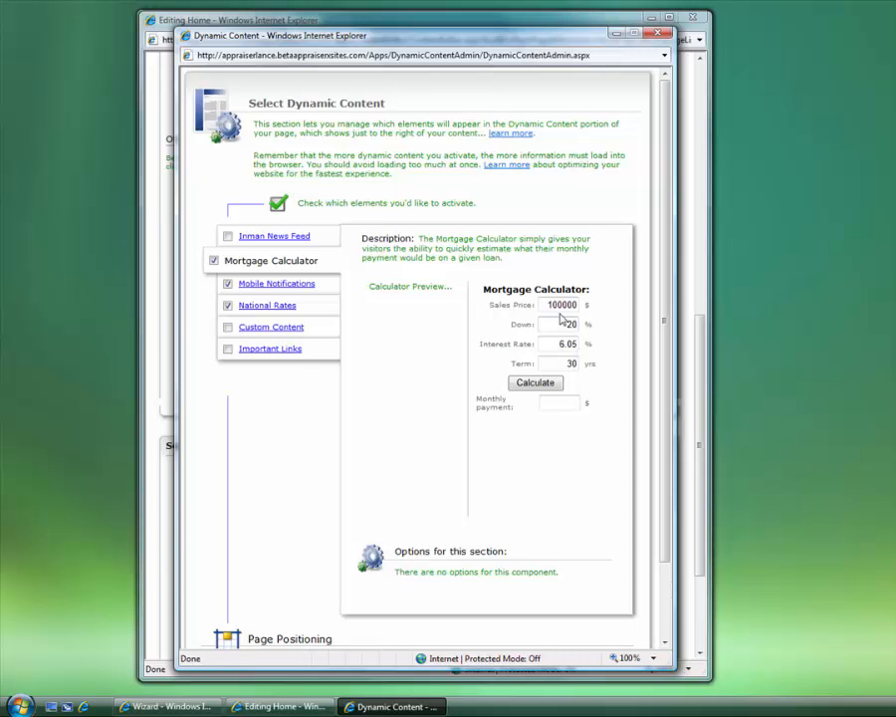
Test the Mortgage Calculator preview, view Mobile Notifications settings, then bring the Home editor forward
{"action": "left_click", "coordinate": [533, 386]}
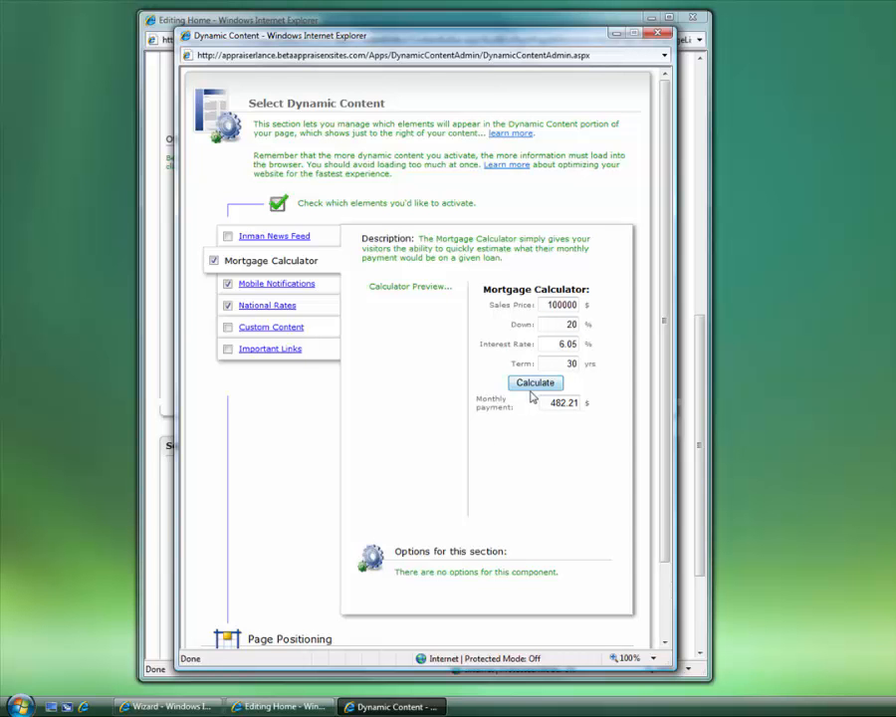
{"action": "left_click", "coordinate": [261, 285]}
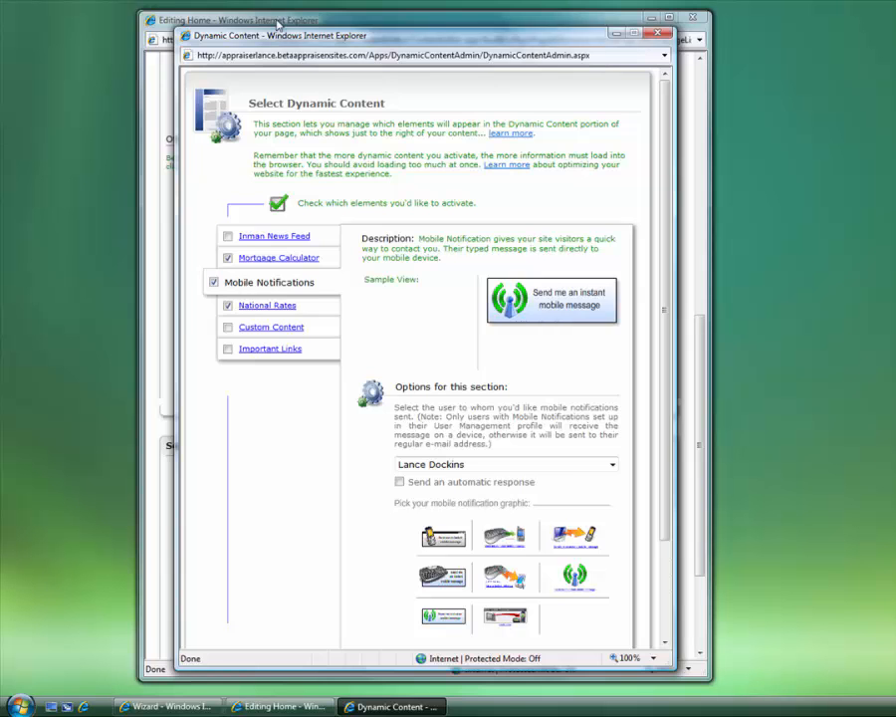
{"action": "left_click", "coordinate": [197, 19]}
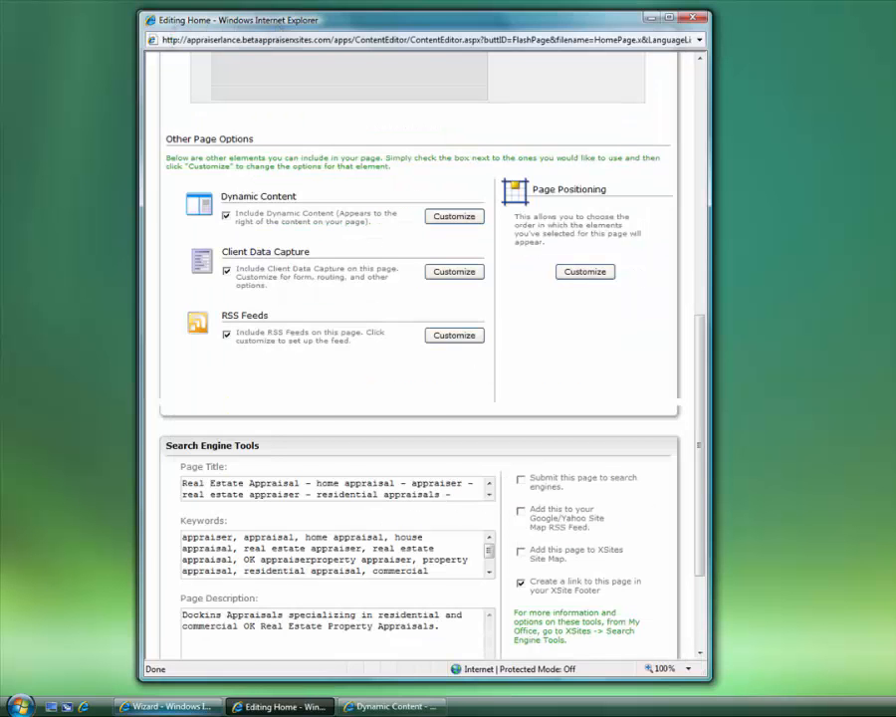
{"action": "left_click", "coordinate": [164, 706]}
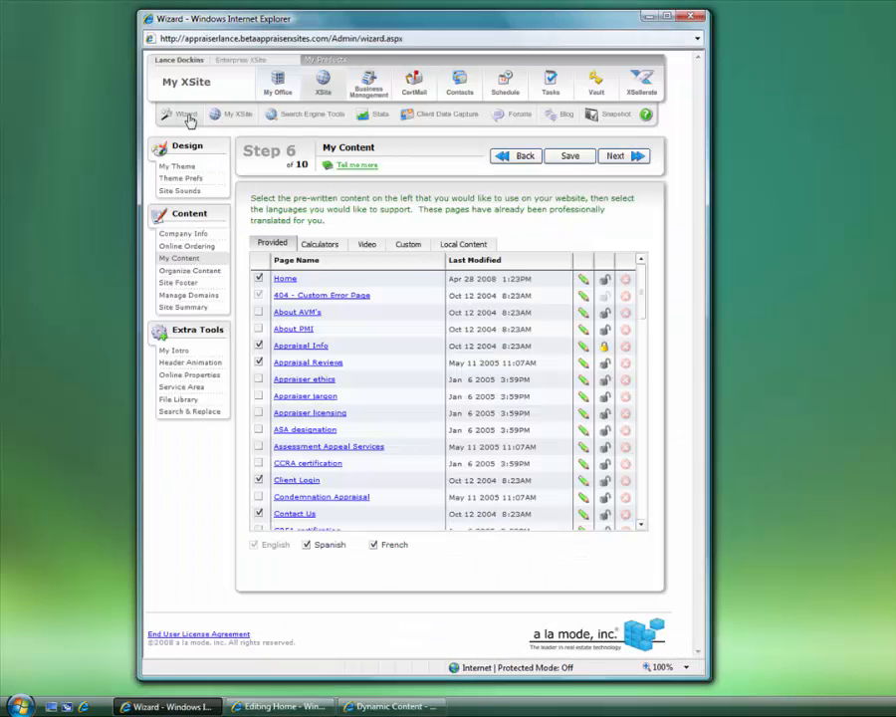
Get back to the Dynamic Content window after switching to the My Office area
{"action": "left_click", "coordinate": [274, 81]}
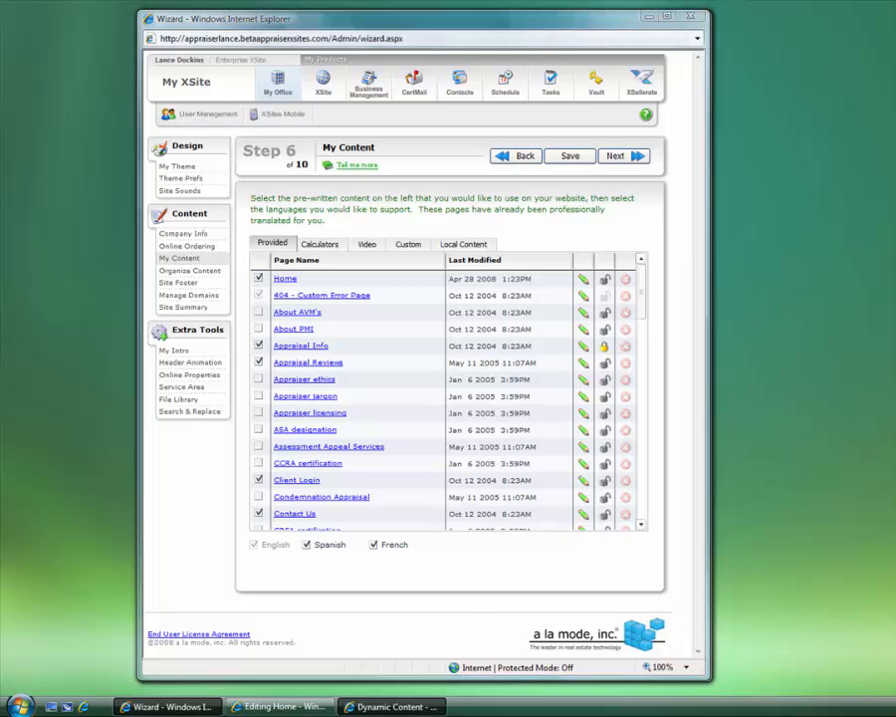
{"action": "left_click", "coordinate": [388, 706]}
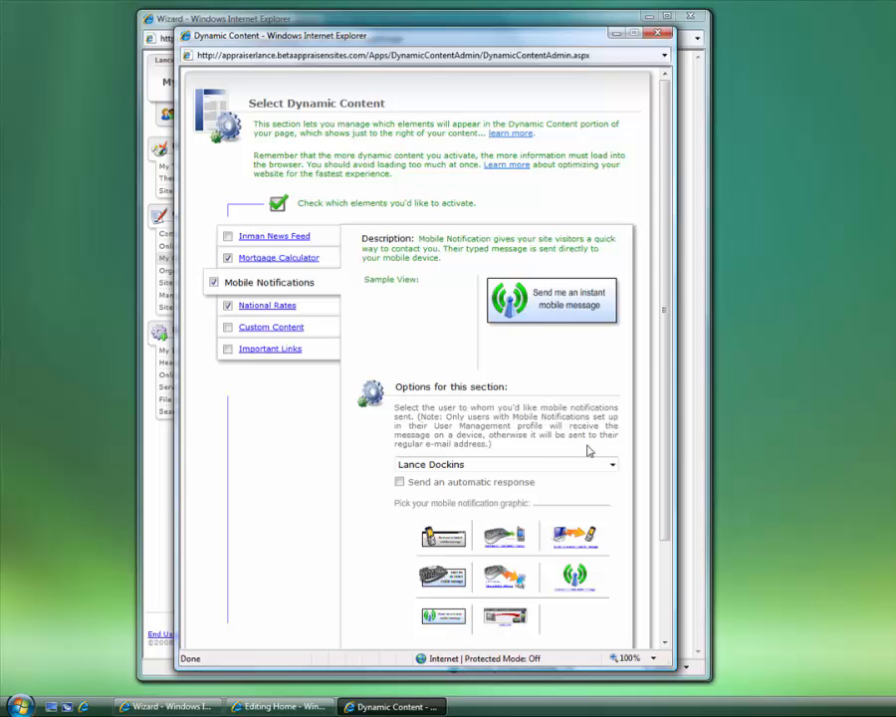
{"action": "left_click_drag", "start_coordinate": [666, 321], "coordinate": [658, 419]}
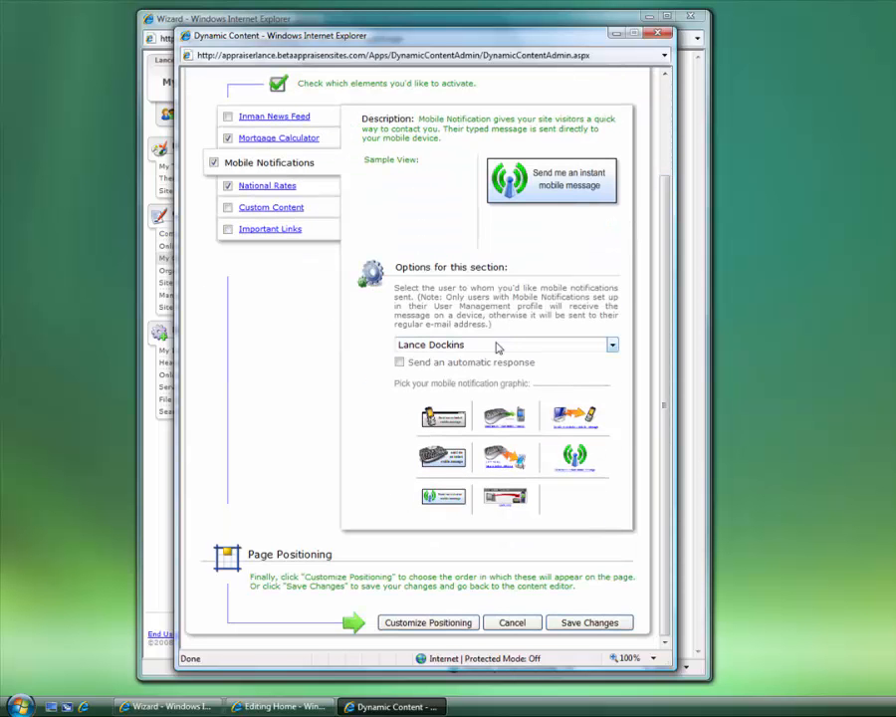
Keep the current user as recipient and pick the computer-to-phone notification graphic
{"action": "left_click", "coordinate": [611, 345]}
{"action": "left_click", "coordinate": [438, 359]}
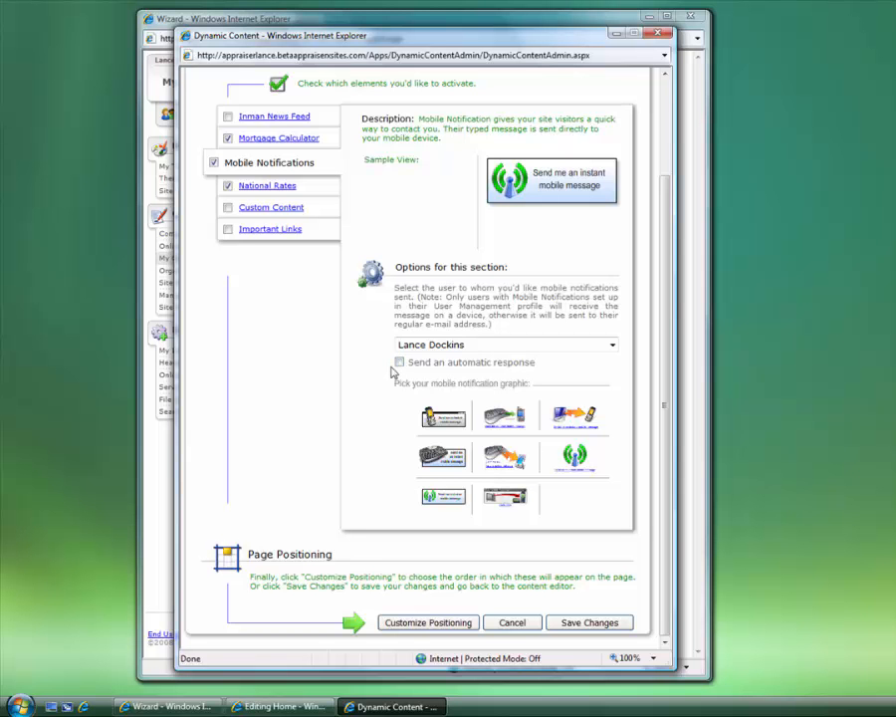
{"action": "mouse_move", "coordinate": [554, 430]}
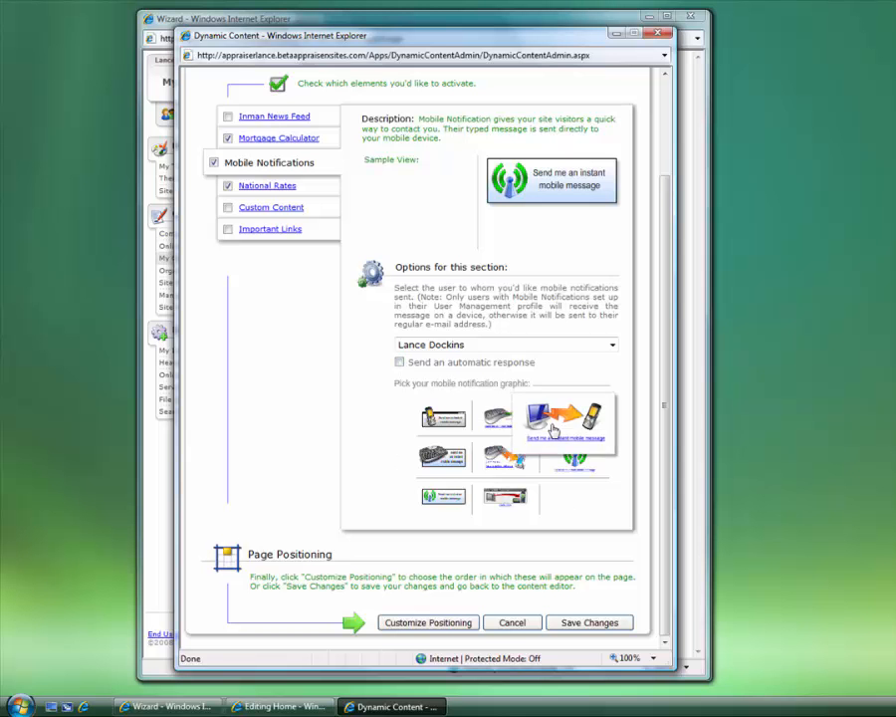
{"action": "mouse_move", "coordinate": [430, 466]}
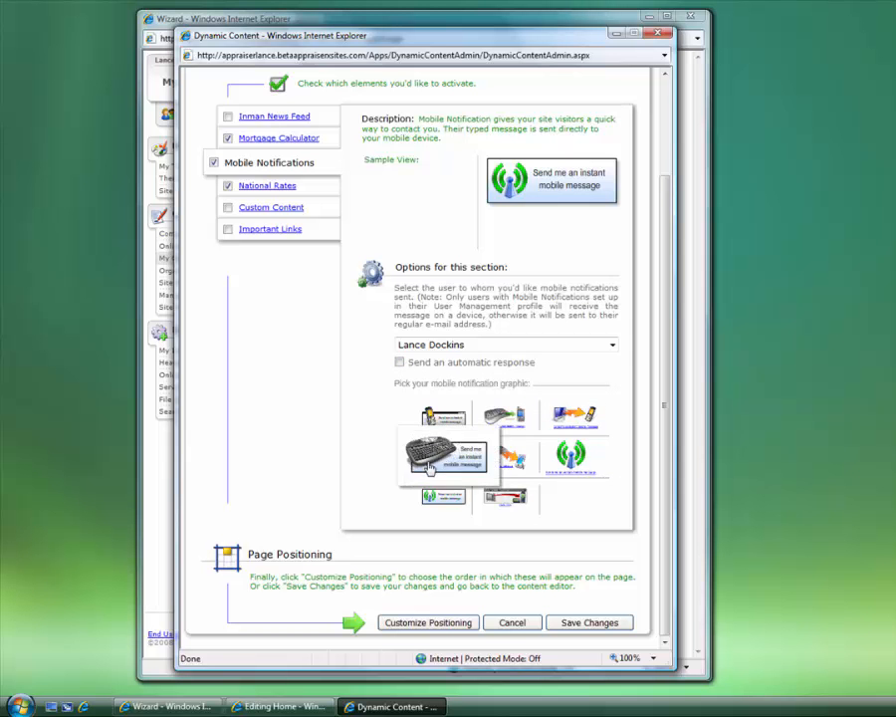
{"action": "left_click", "coordinate": [546, 436]}
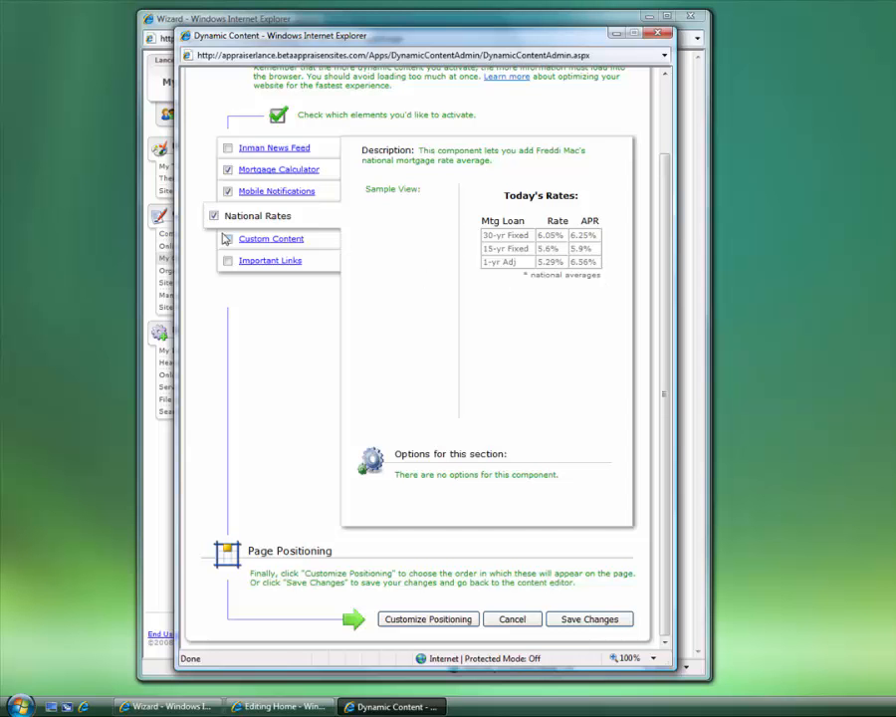
Open Custom Content with its editing toolbar, then switch to the Neighborhood Links (Important Links) settings
{"action": "left_click", "coordinate": [283, 240]}
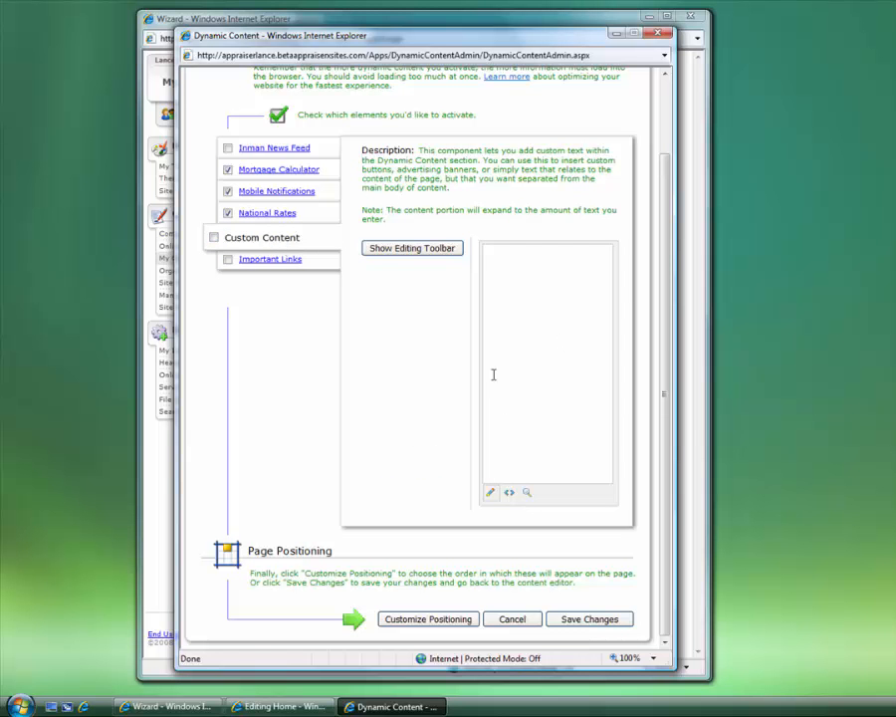
{"action": "left_click", "coordinate": [422, 258]}
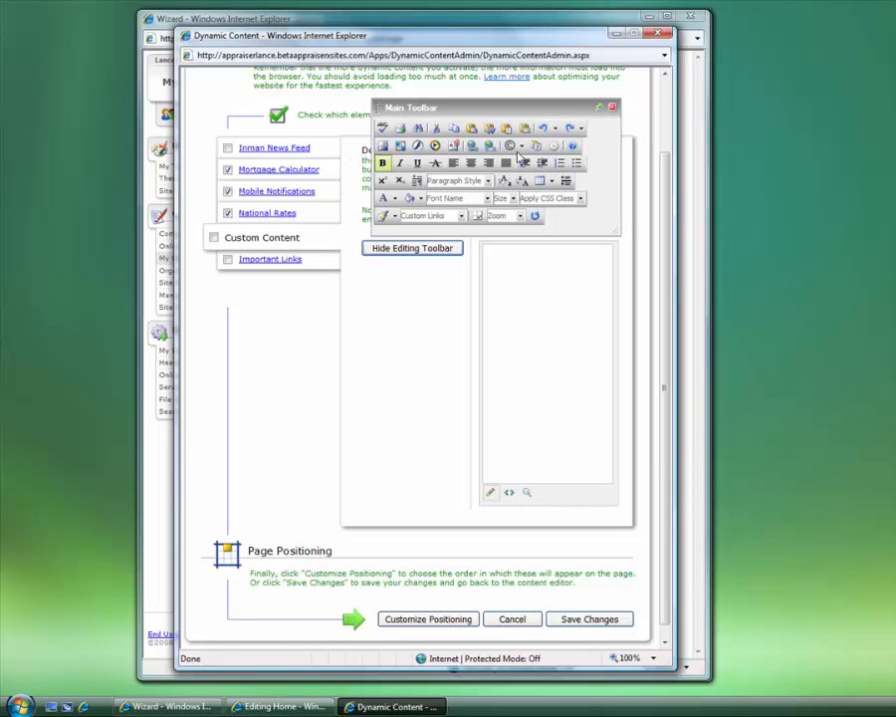
{"action": "left_click", "coordinate": [552, 319]}
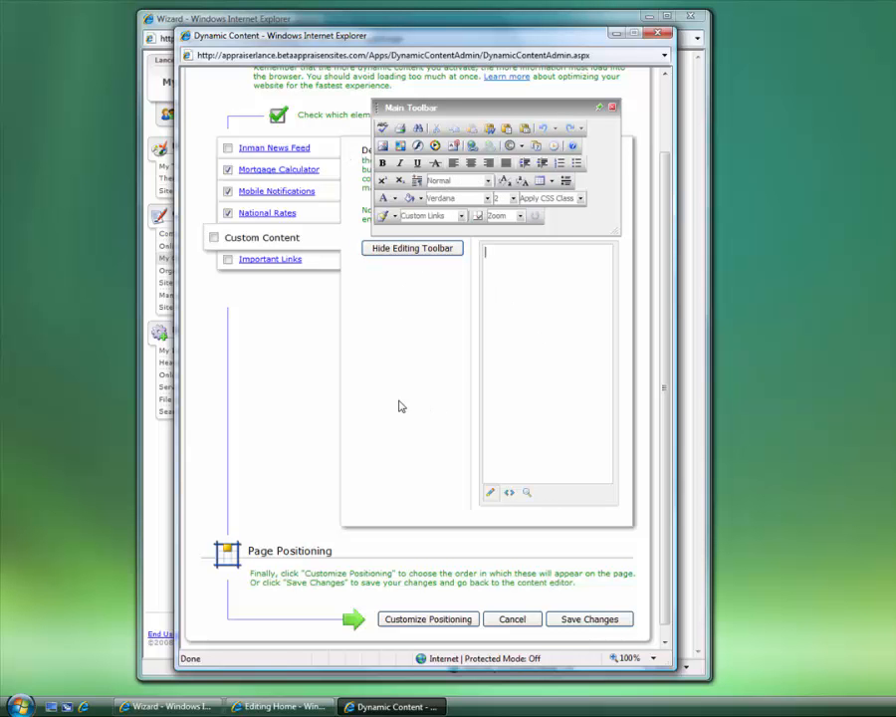
{"action": "left_click", "coordinate": [264, 260]}
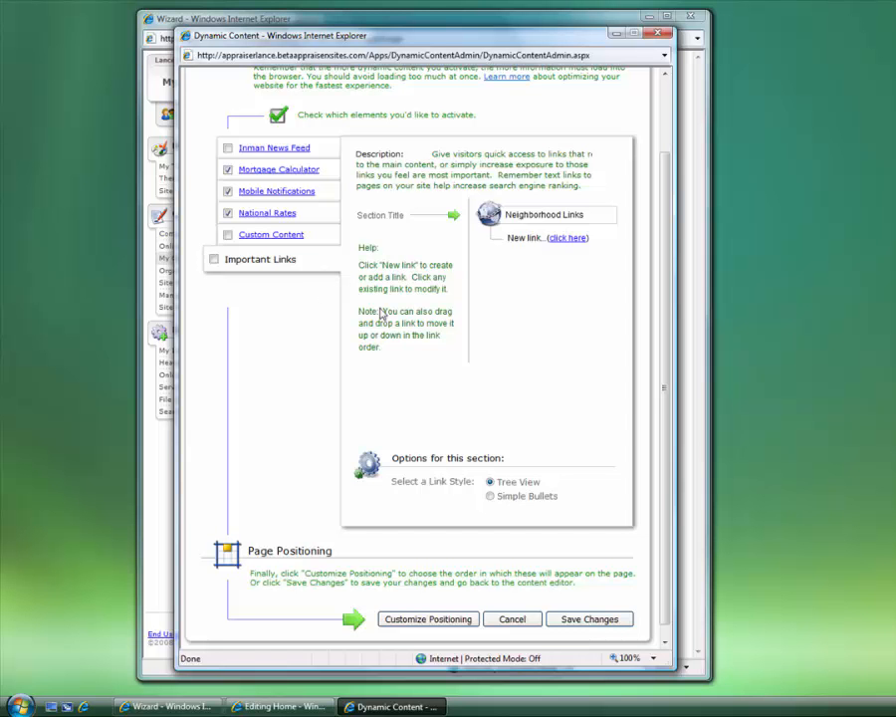
{"action": "left_click", "coordinate": [503, 221]}
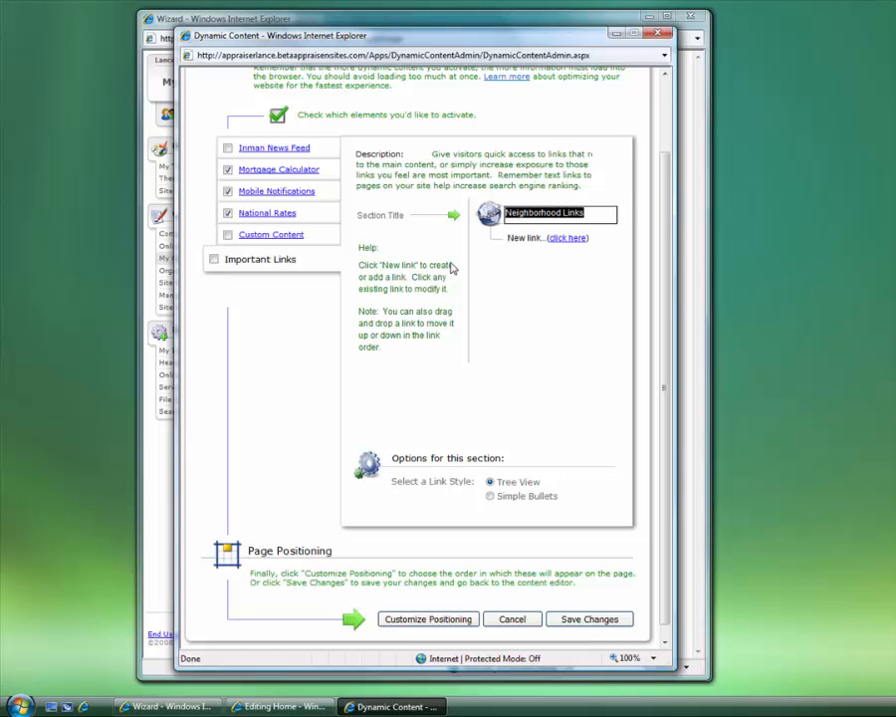
{"action": "left_click", "coordinate": [524, 237]}
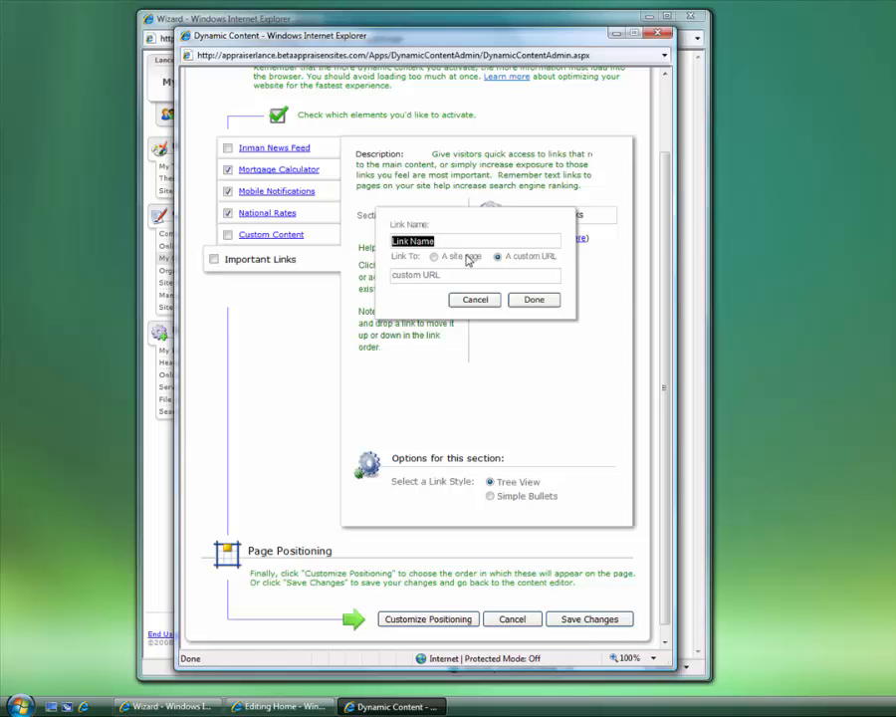
{"action": "type", "text": "My Link"}
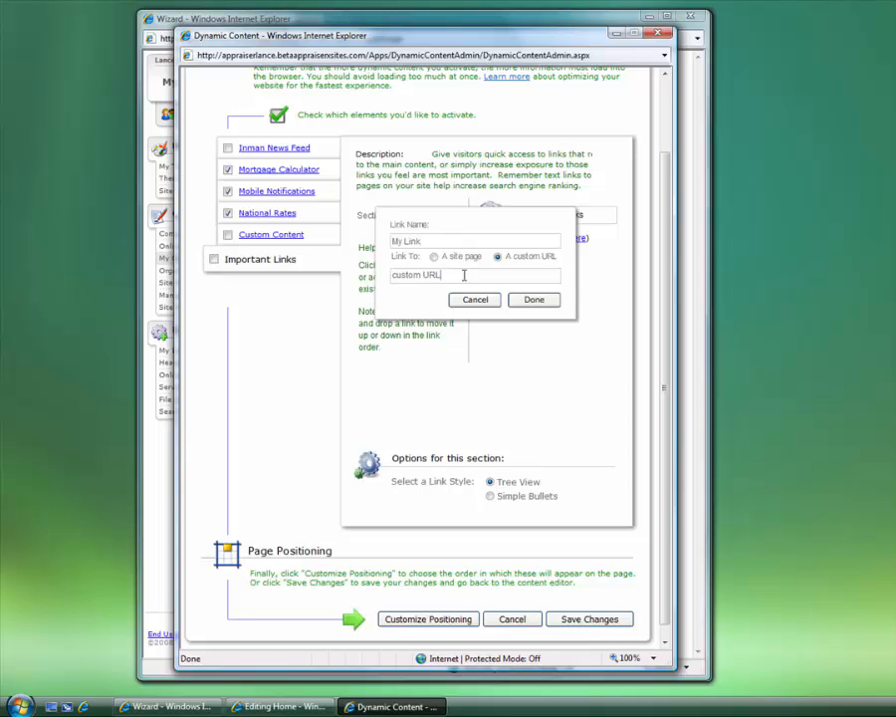
{"action": "left_click", "coordinate": [464, 275]}
{"action": "type", "text": "www.alamode.com"}
{"action": "left_click", "coordinate": [434, 255]}
{"action": "left_click", "coordinate": [553, 275]}
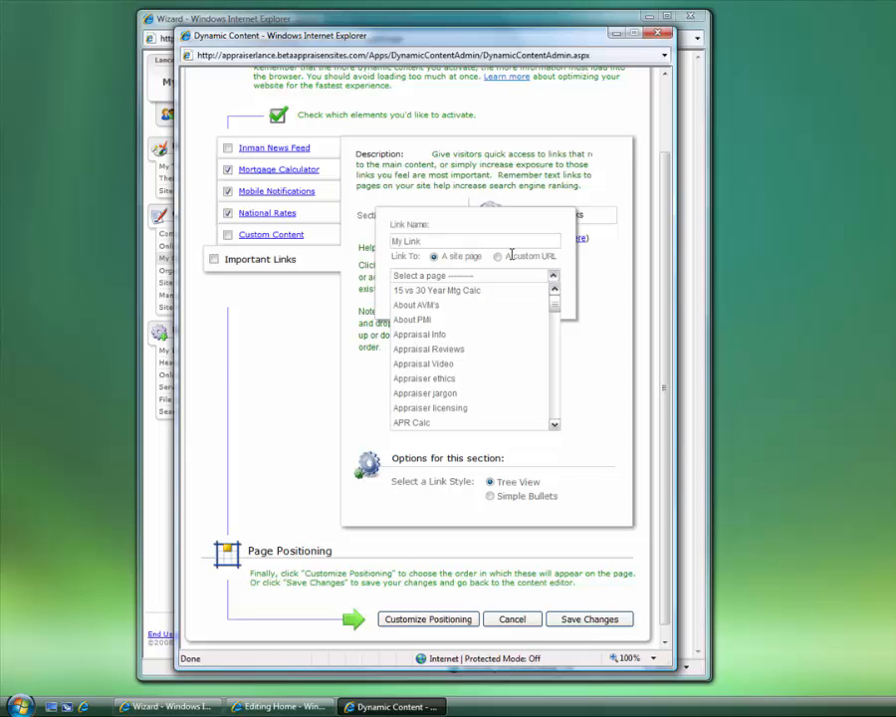
{"action": "left_click", "coordinate": [553, 274]}
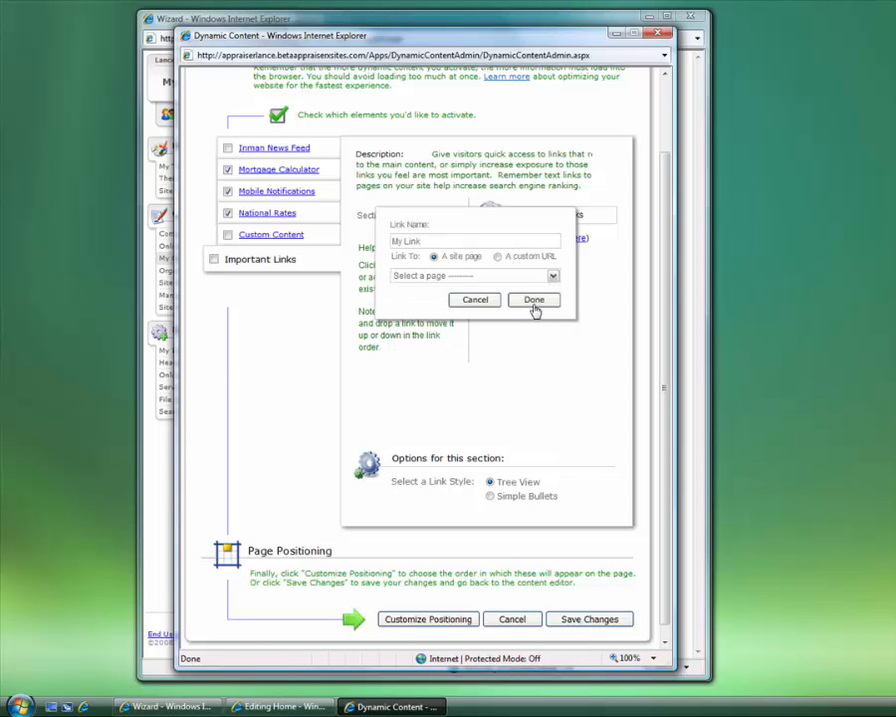
{"action": "left_click", "coordinate": [478, 300]}
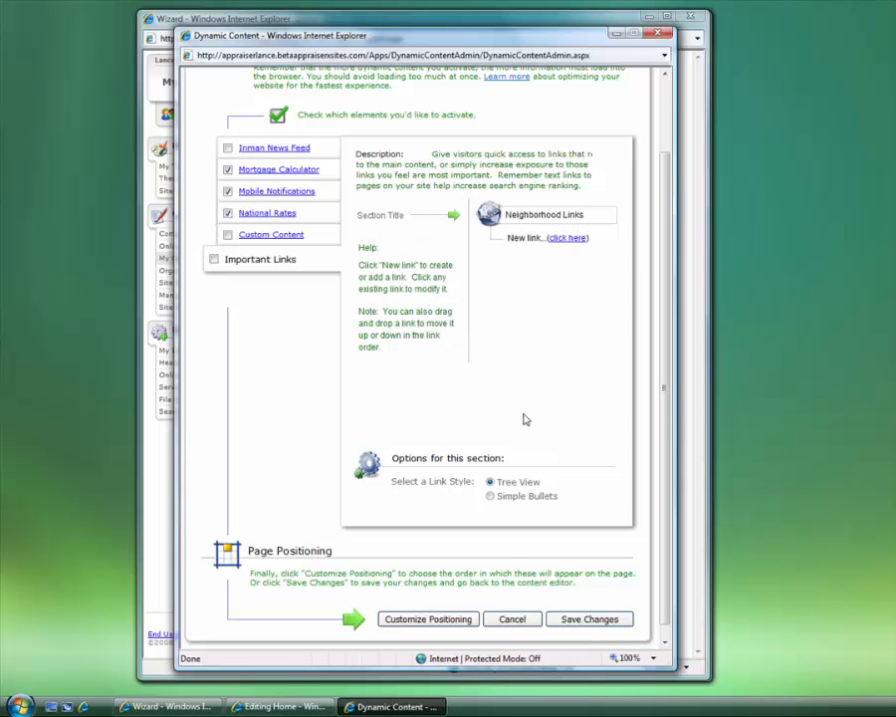
{"action": "scroll", "coordinate": [509, 426], "scroll_direction": "down", "scroll_amount": 1}
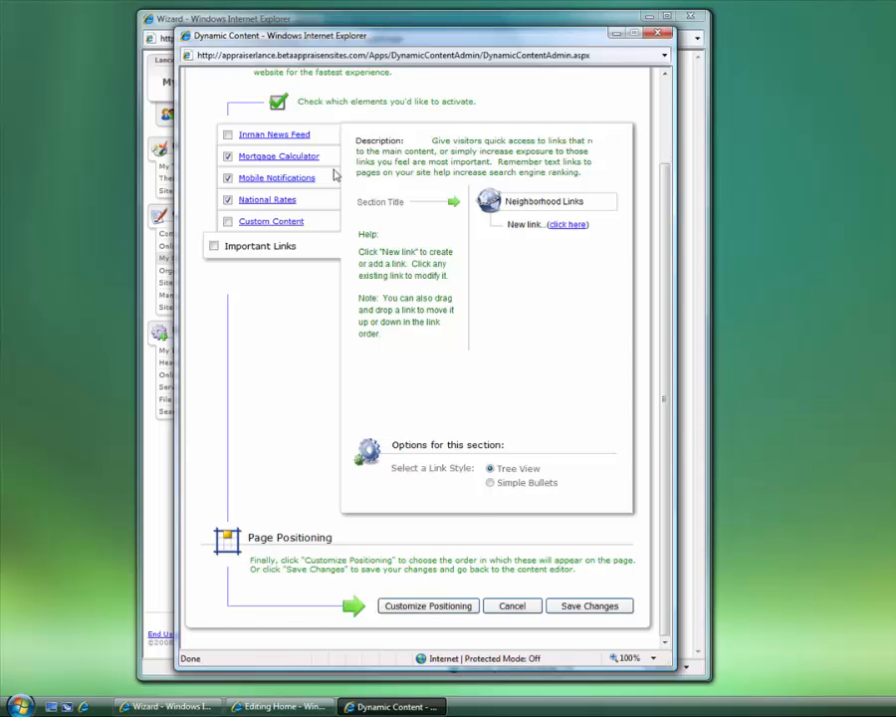
Review the Mortgage Calculator, Mobile Notifications and National Rates settings in turn
{"action": "left_click", "coordinate": [295, 162]}
{"action": "left_click", "coordinate": [270, 182]}
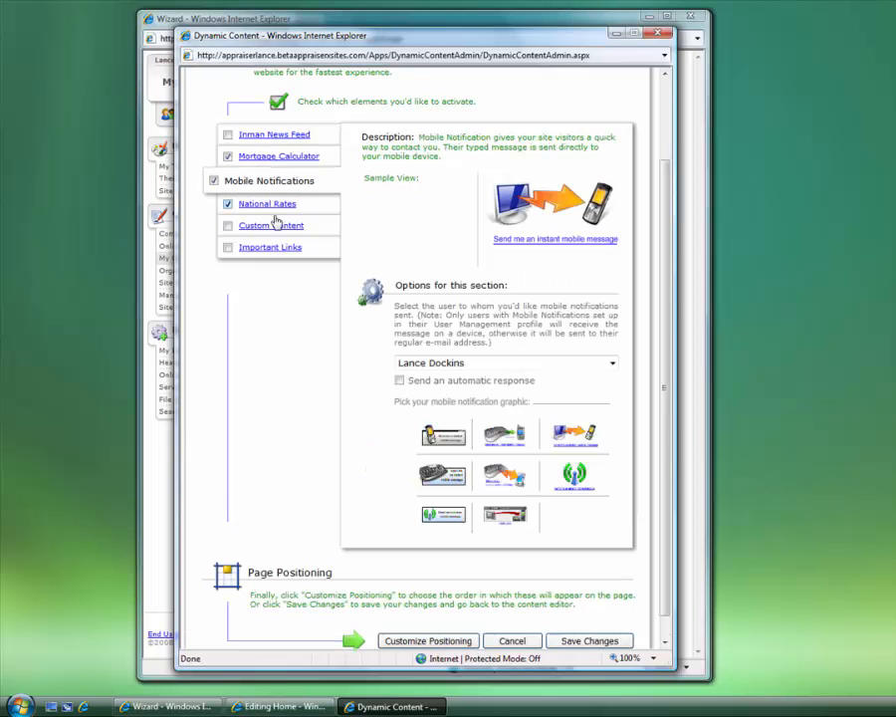
{"action": "left_click", "coordinate": [284, 204]}
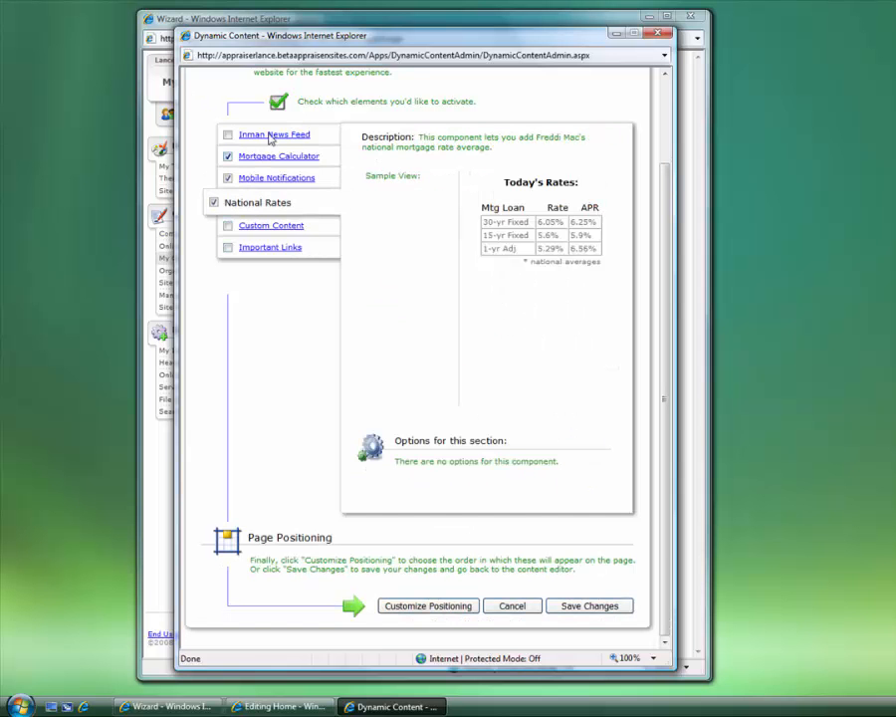
Move National Rates to the top of the component order and save the Dynamic Content settings
{"action": "left_click", "coordinate": [422, 605]}
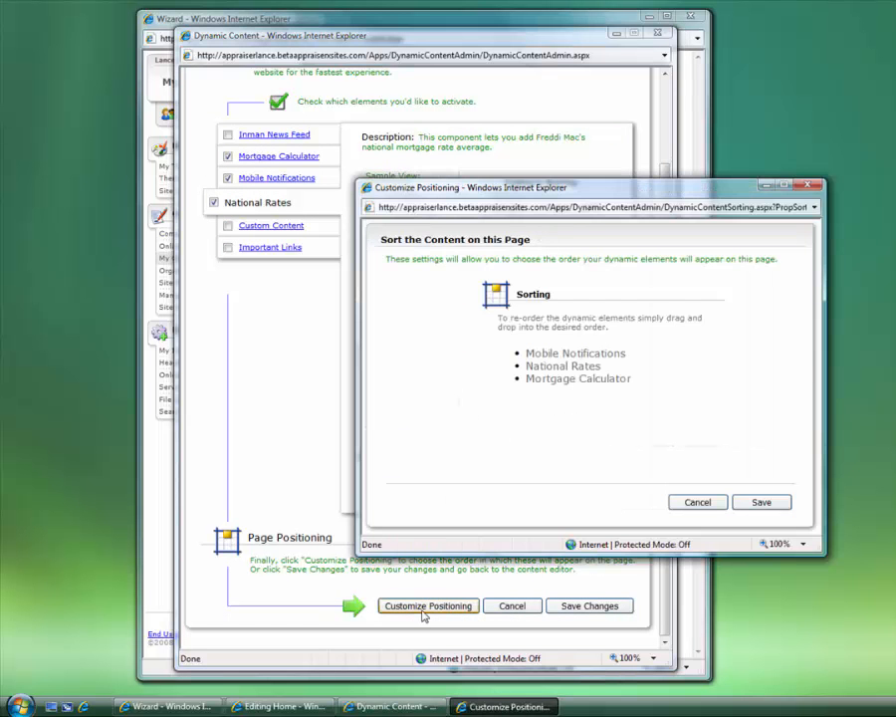
{"action": "left_click_drag", "start_coordinate": [530, 377], "coordinate": [579, 365]}
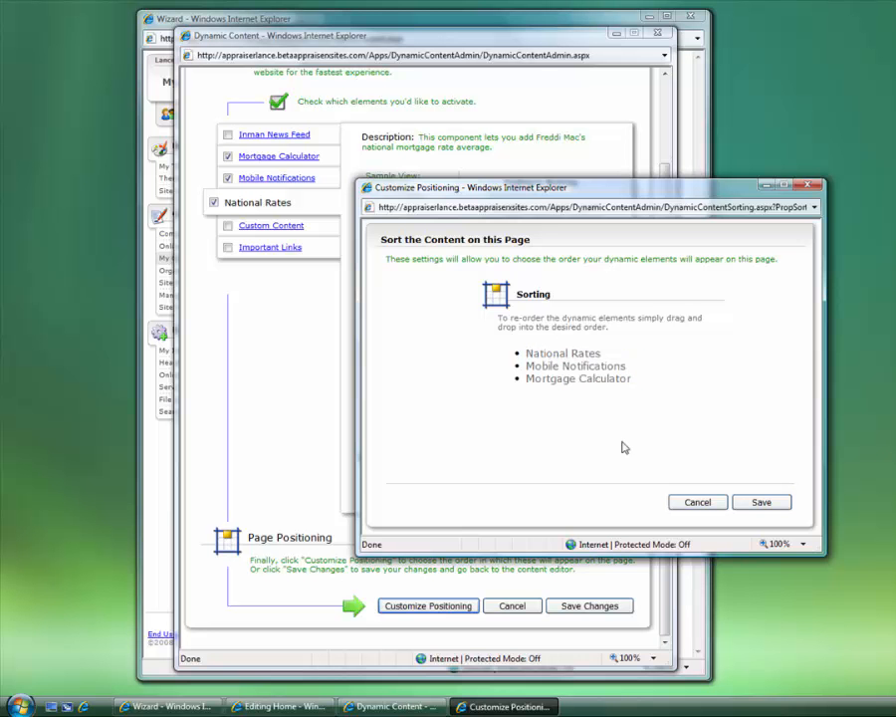
{"action": "left_click", "coordinate": [760, 503]}
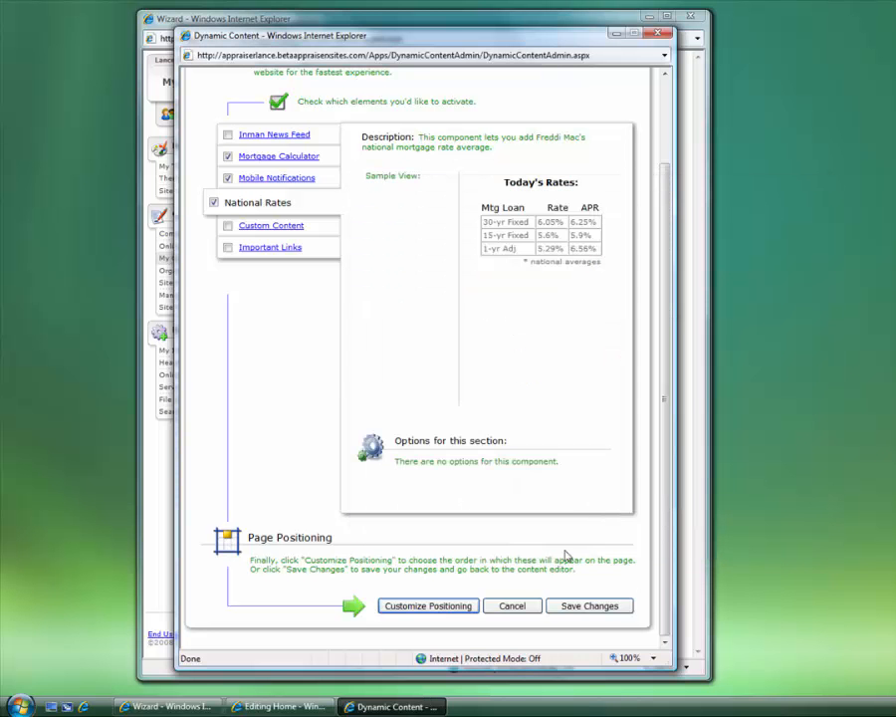
{"action": "left_click", "coordinate": [578, 609]}
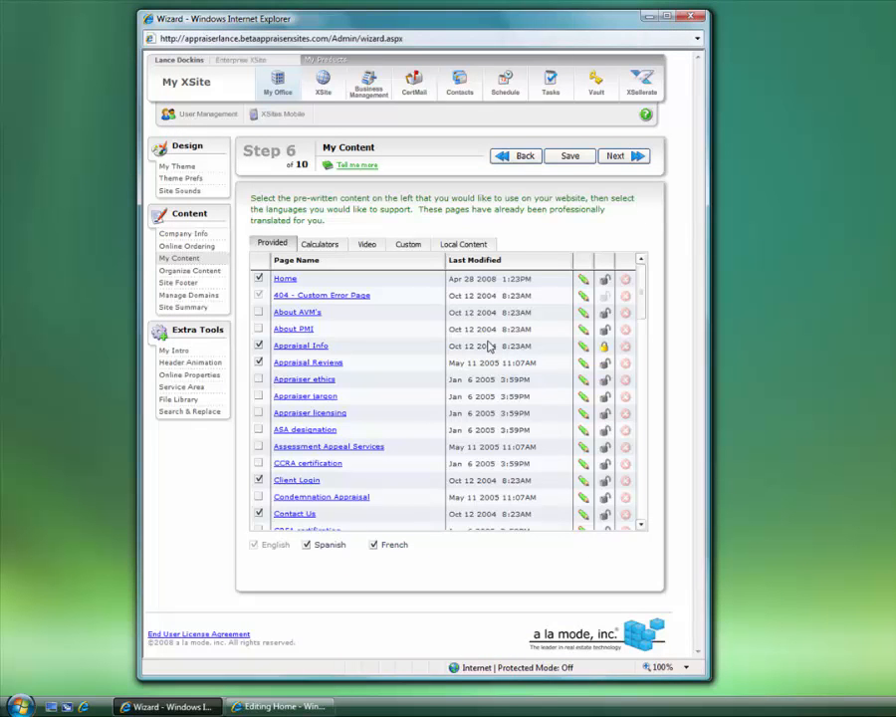
Return to the Home page editor's Other Page Options, showing Dynamic Content and RSS Feeds included
{"action": "left_click", "coordinate": [283, 704]}
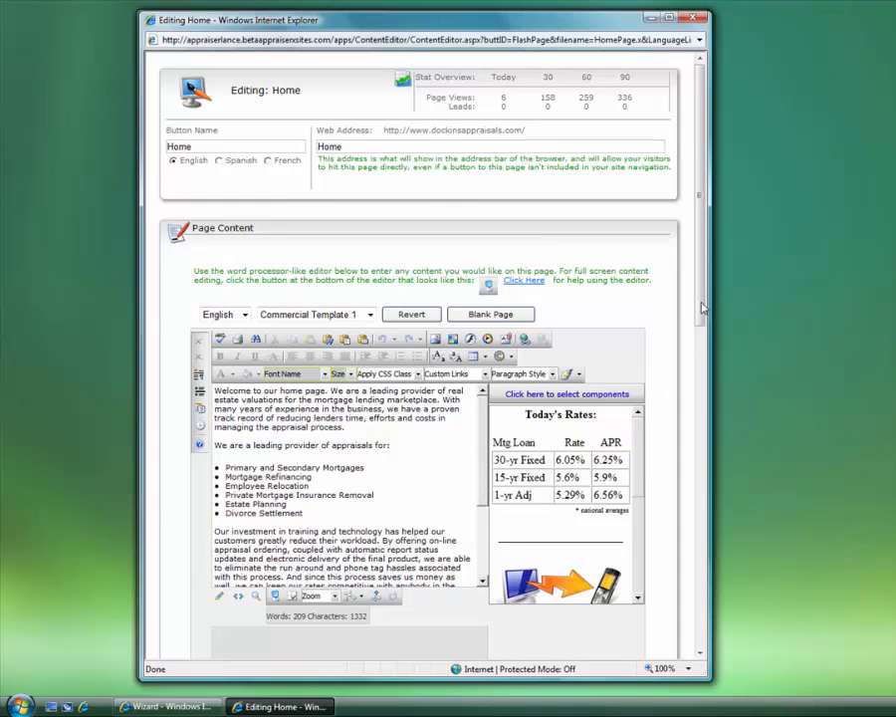
{"action": "left_click_drag", "start_coordinate": [702, 308], "coordinate": [701, 519]}
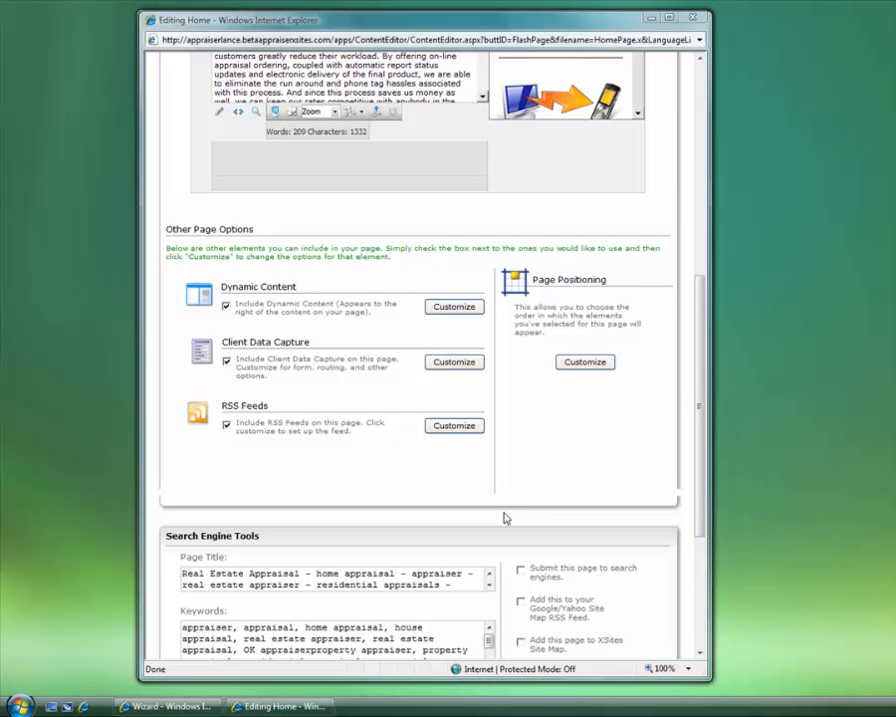
{"action": "left_click_drag", "start_coordinate": [316, 342], "coordinate": [231, 346]}
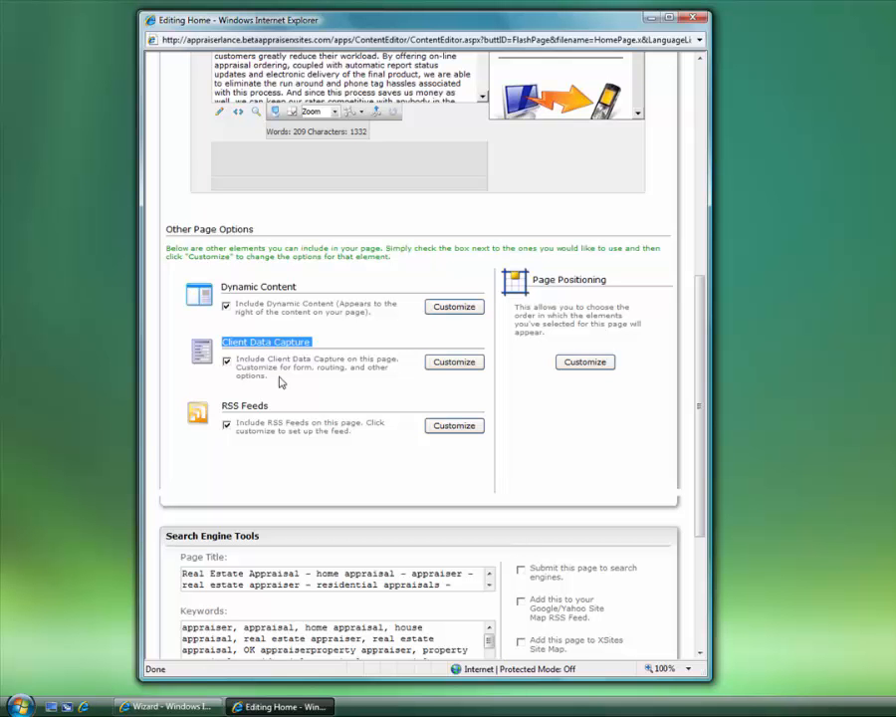
{"action": "left_click", "coordinate": [279, 344]}
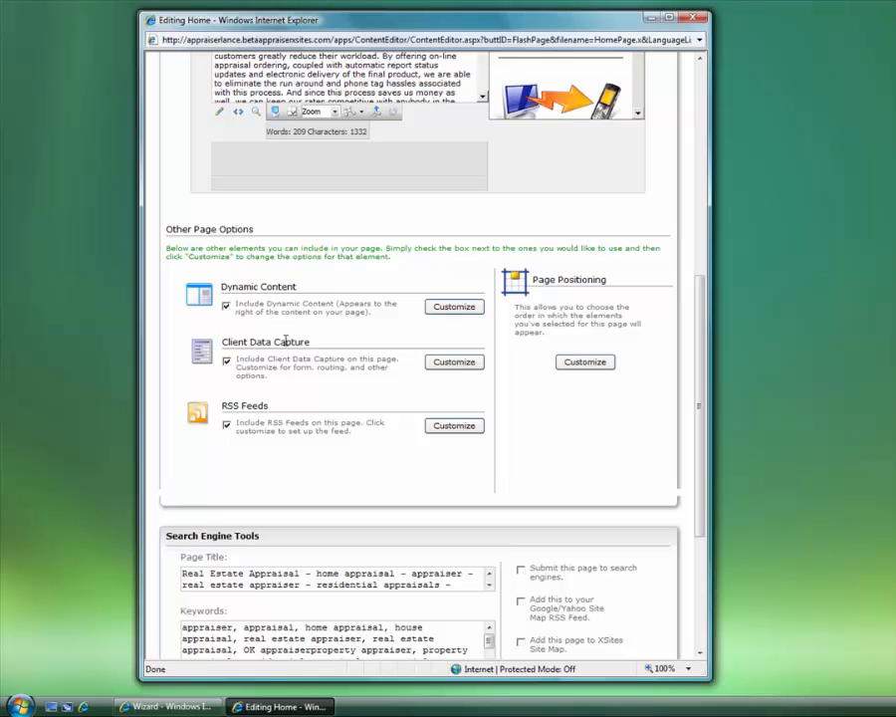
Turn on Client Data Capture for the Home page and set its lead capture form to 'Got a Question?'
{"action": "left_click", "coordinate": [227, 363]}
{"action": "left_click", "coordinate": [444, 365]}
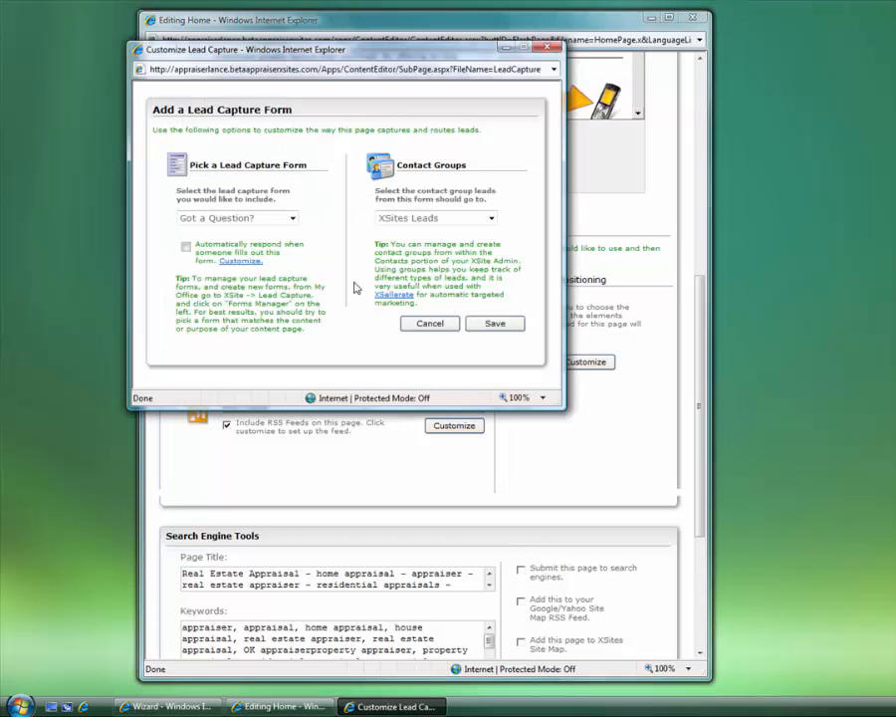
{"action": "left_click", "coordinate": [293, 218]}
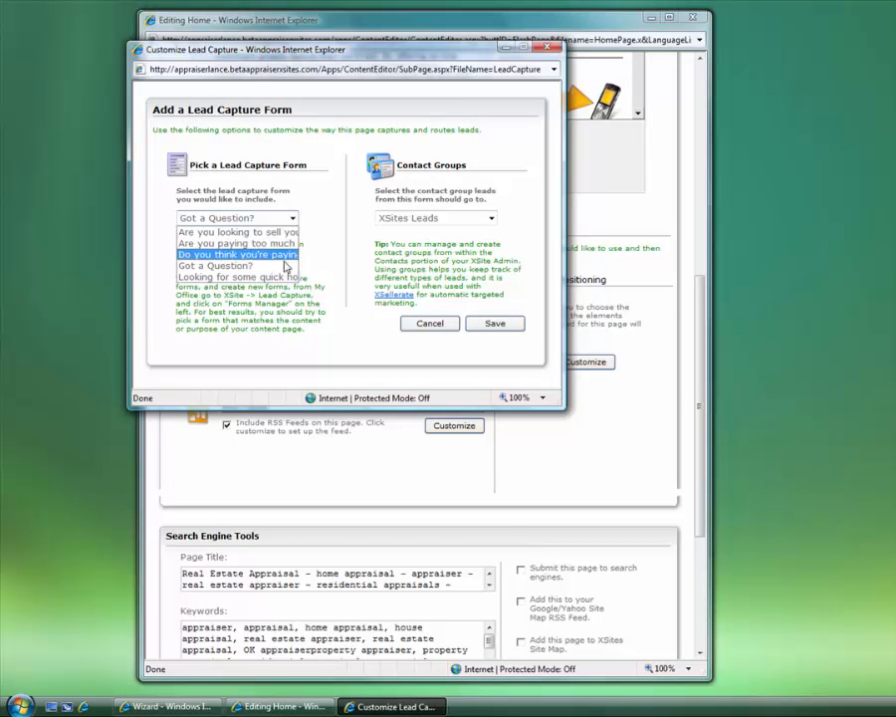
{"action": "left_click", "coordinate": [281, 267]}
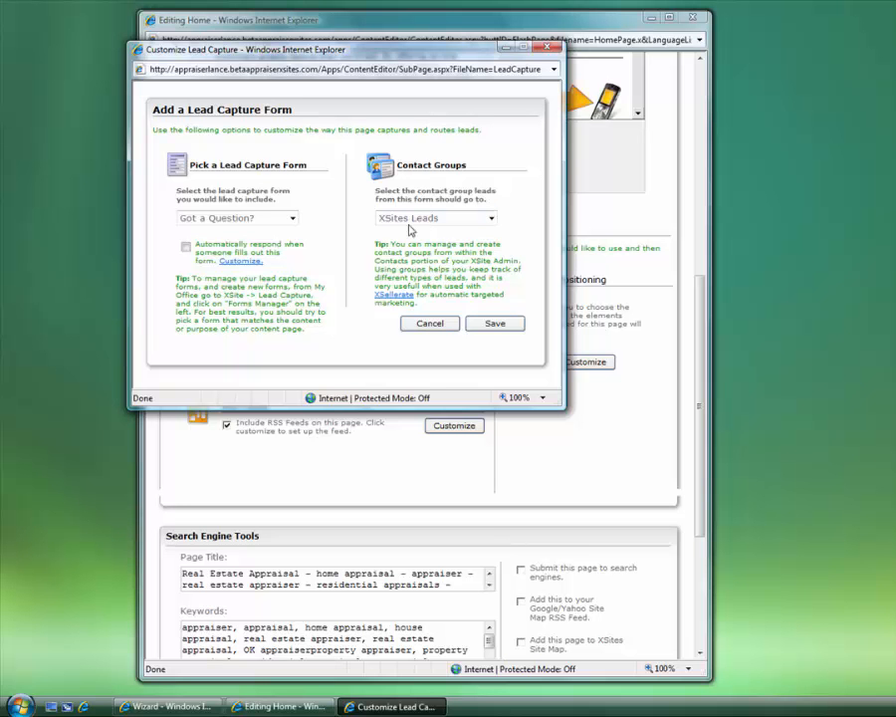
Keep XSites Leads as the contact group for the Got a Question? form and save
{"action": "left_click", "coordinate": [447, 223]}
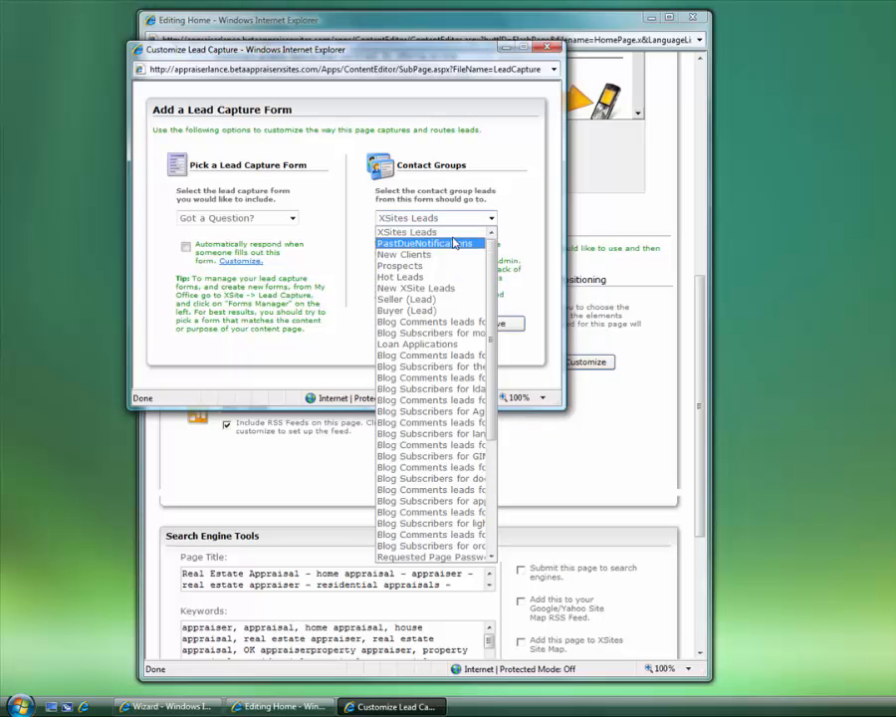
{"action": "left_click", "coordinate": [408, 232]}
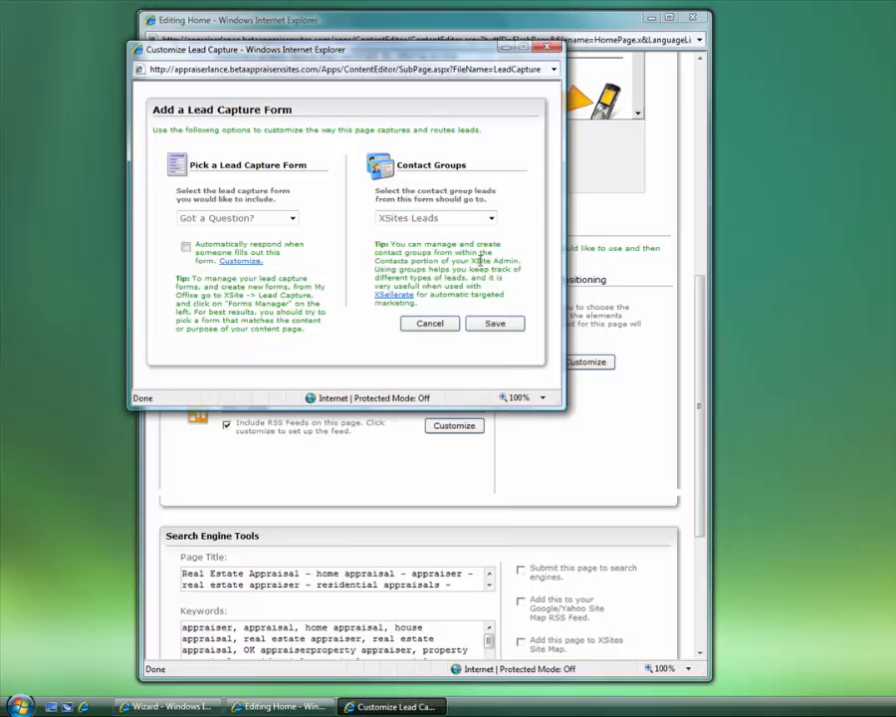
{"action": "left_click", "coordinate": [493, 325]}
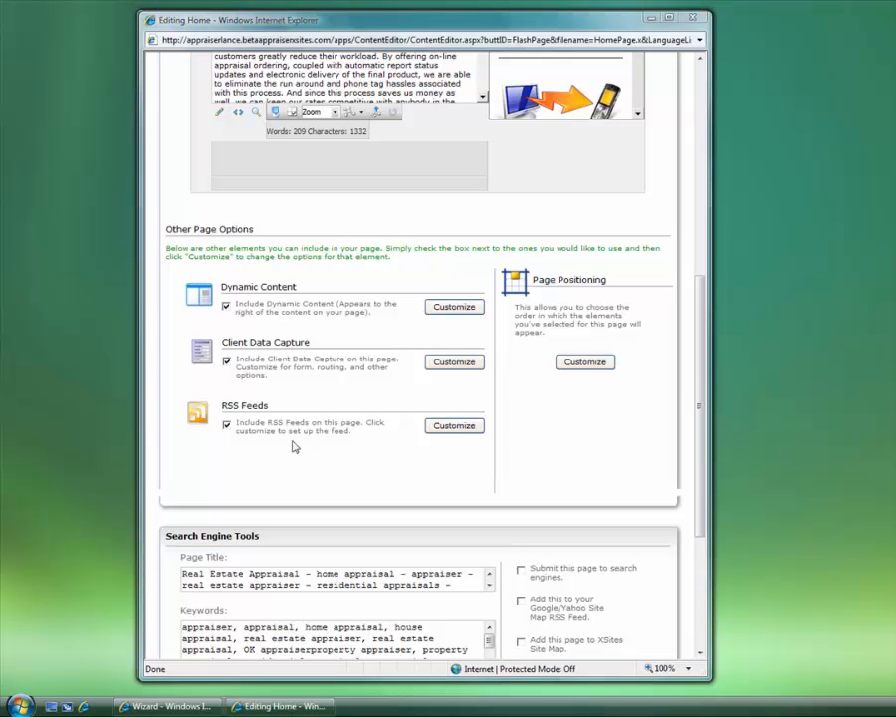
{"action": "left_click", "coordinate": [226, 425]}
{"action": "left_click", "coordinate": [84, 707]}
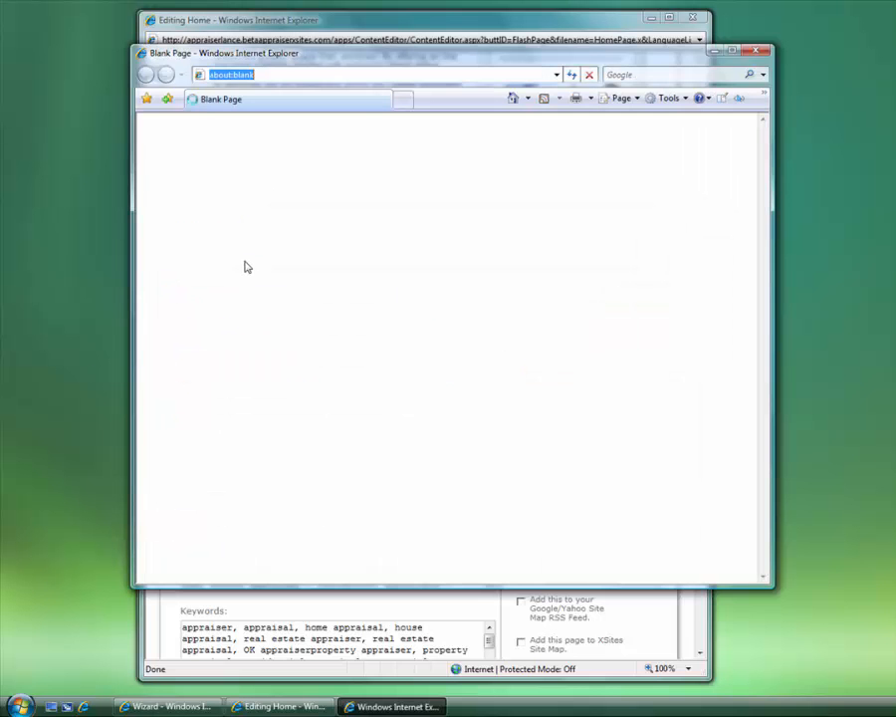
{"action": "type", "text": "www.nytimes.com"}
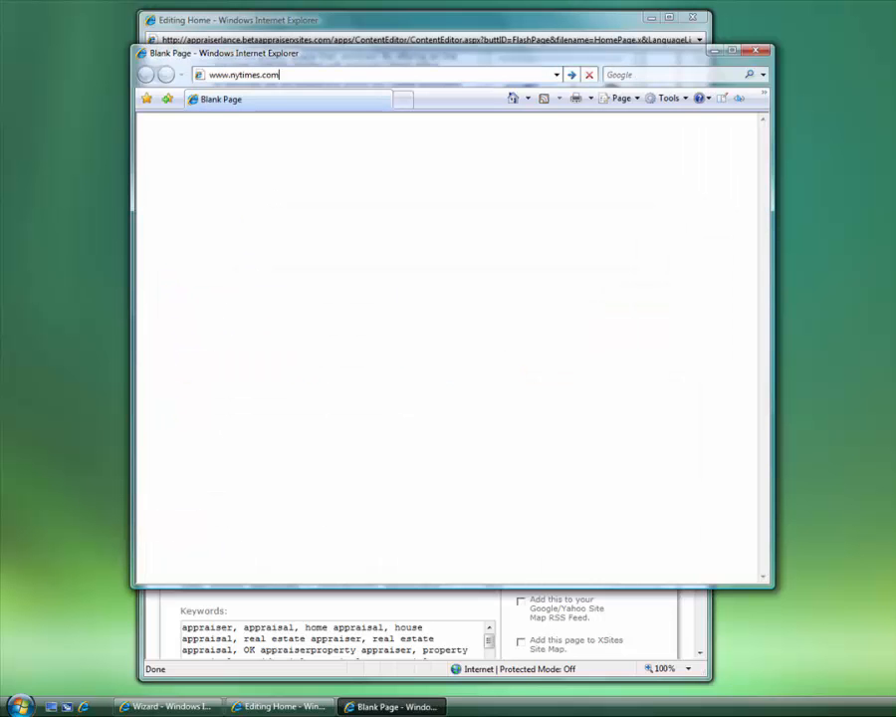
{"action": "key", "text": "Return"}
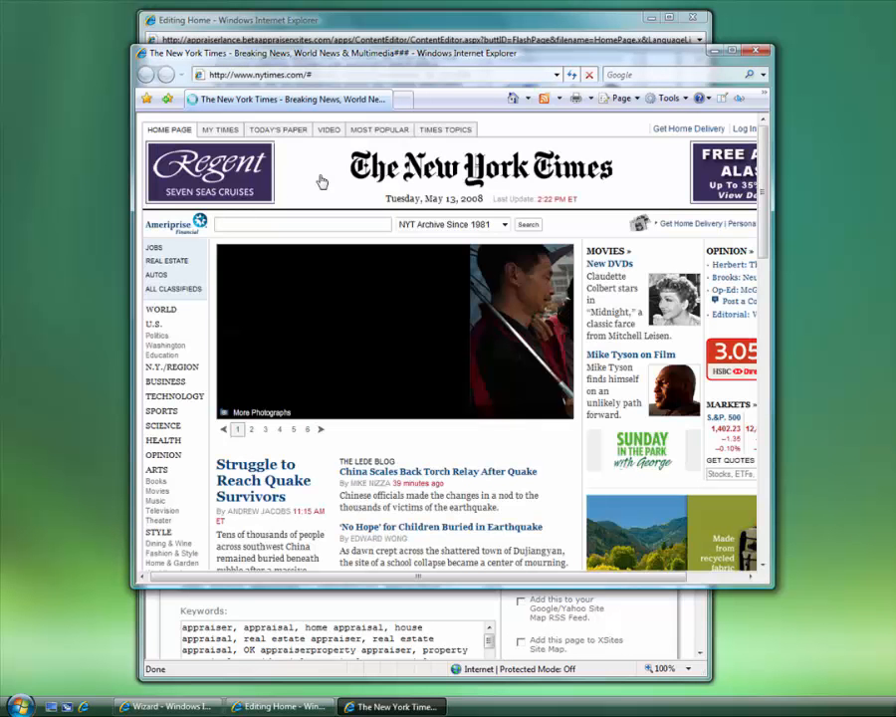
{"action": "left_click_drag", "start_coordinate": [777, 589], "coordinate": [851, 622]}
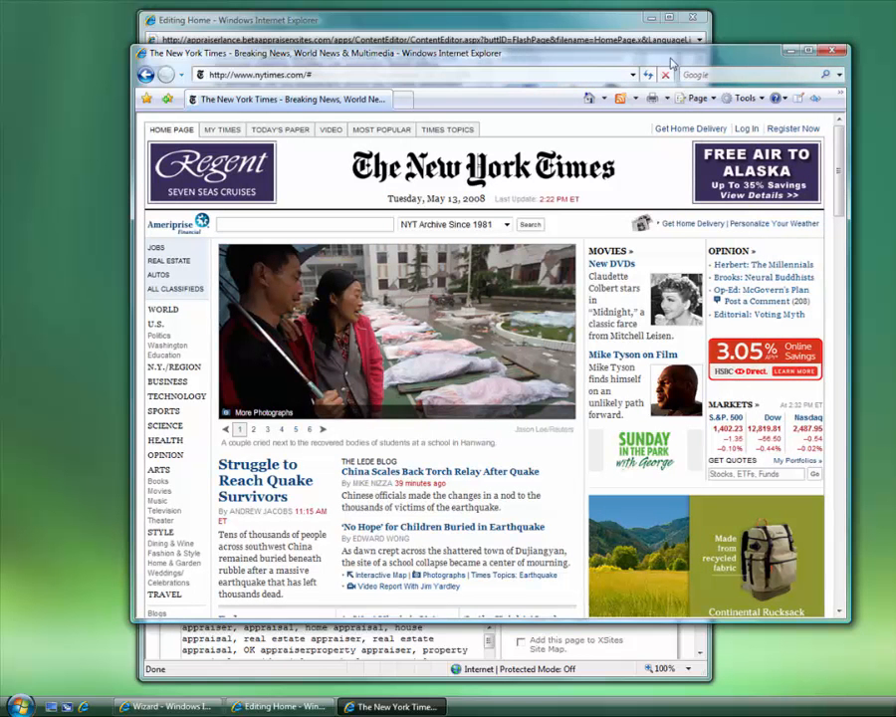
{"action": "left_click_drag", "start_coordinate": [669, 54], "coordinate": [632, 43]}
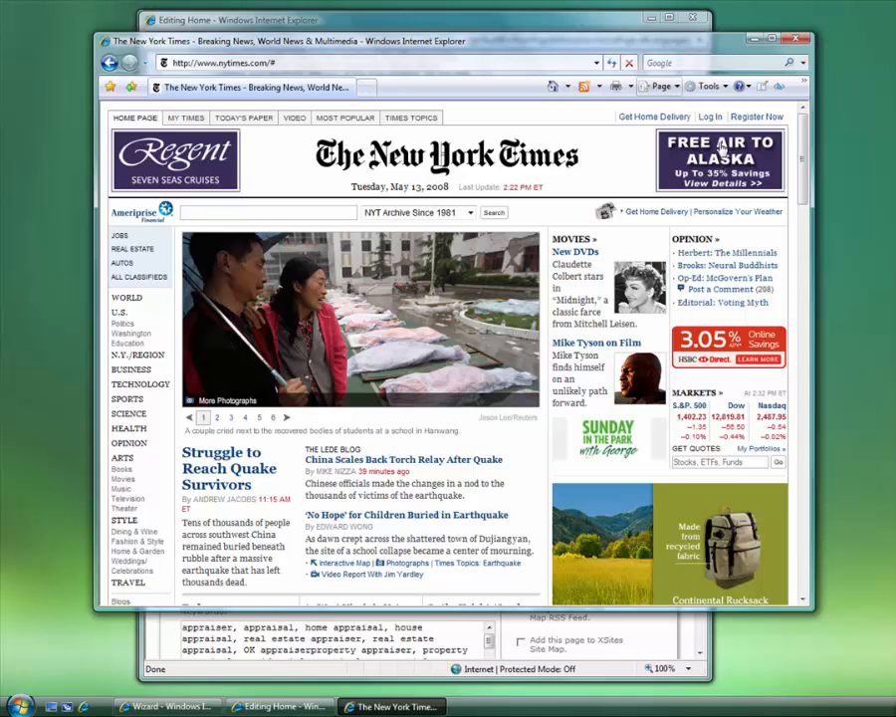
{"action": "left_click_drag", "start_coordinate": [800, 180], "coordinate": [893, 543]}
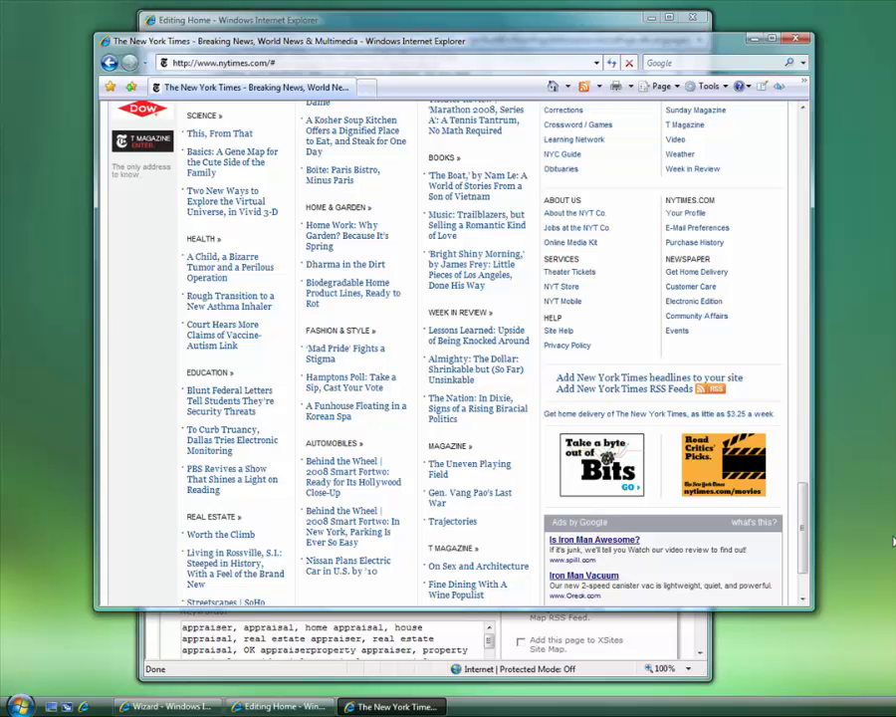
Open the New York Times RSS feeds list and choose the Business feed
{"action": "left_click", "coordinate": [713, 393]}
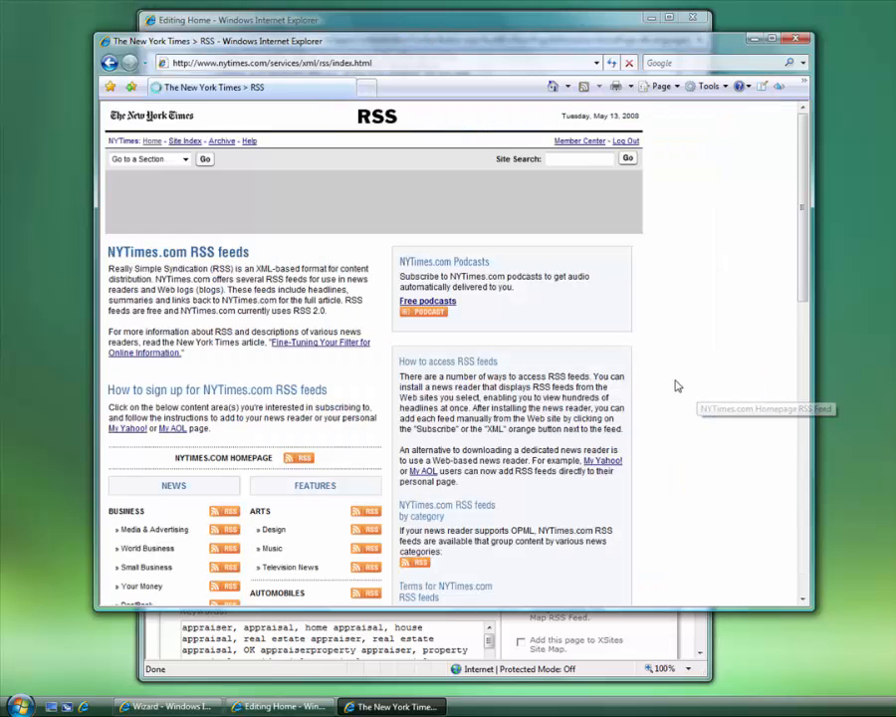
{"action": "scroll", "coordinate": [558, 362], "scroll_direction": "down", "scroll_amount": 4}
{"action": "scroll", "coordinate": [394, 348], "scroll_direction": "down", "scroll_amount": 2}
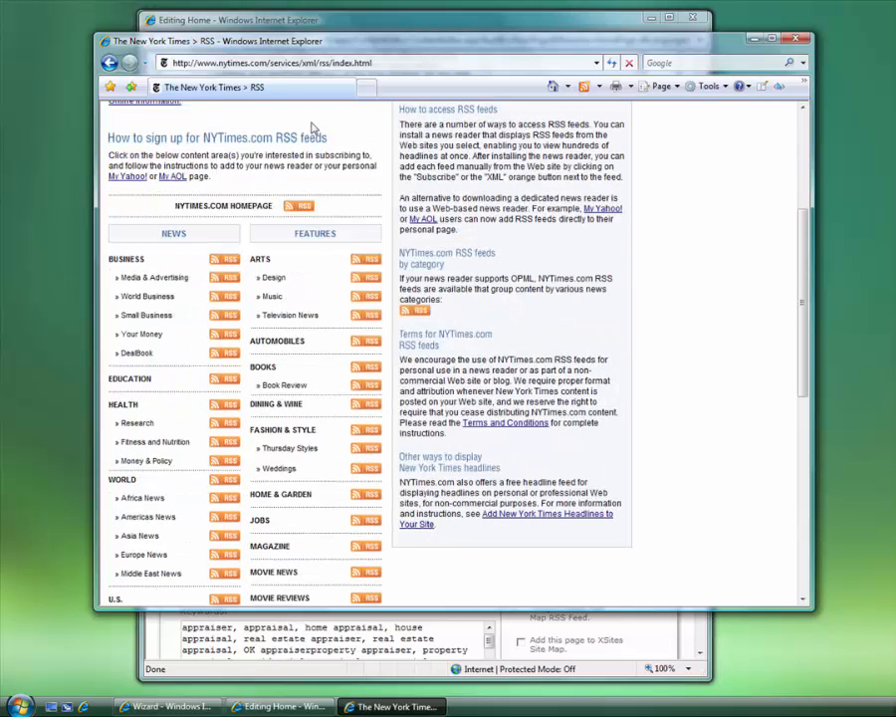
{"action": "scroll", "coordinate": [204, 237], "scroll_direction": "up", "scroll_amount": 5}
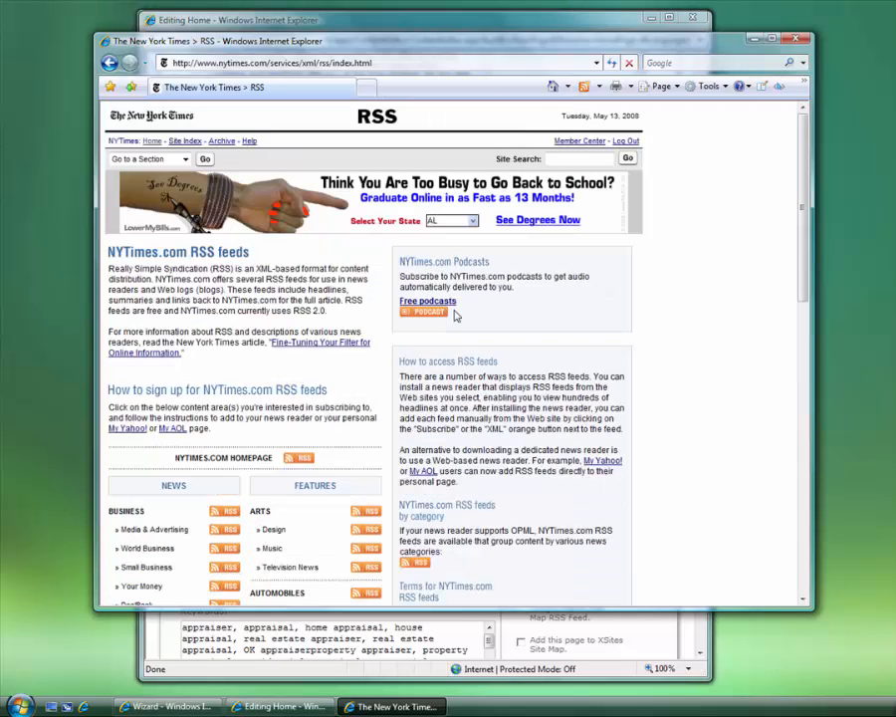
{"action": "scroll", "coordinate": [226, 377], "scroll_direction": "down", "scroll_amount": 3}
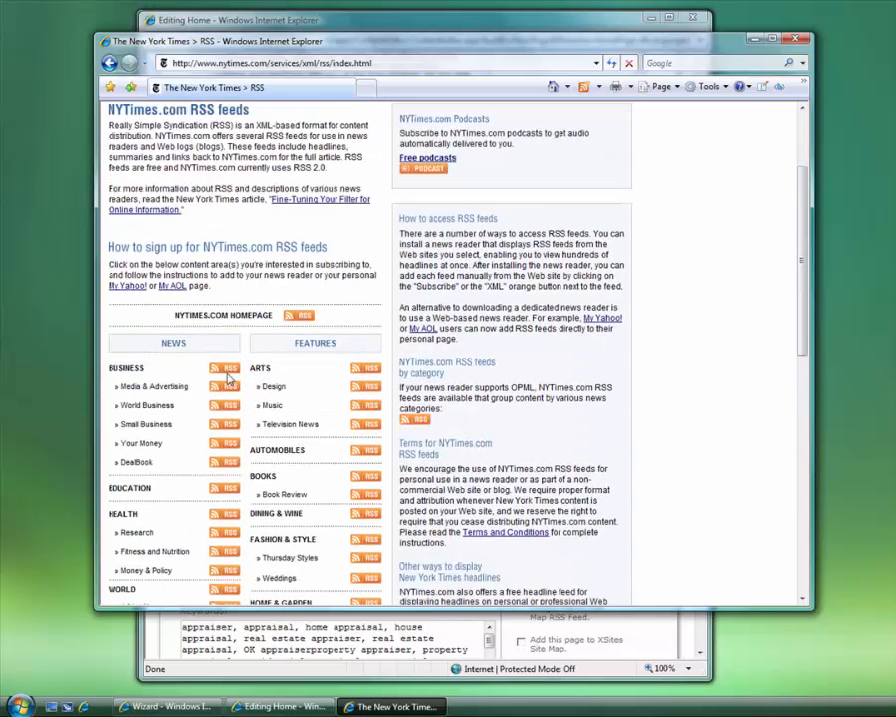
{"action": "scroll", "coordinate": [298, 356], "scroll_direction": "down", "scroll_amount": 3}
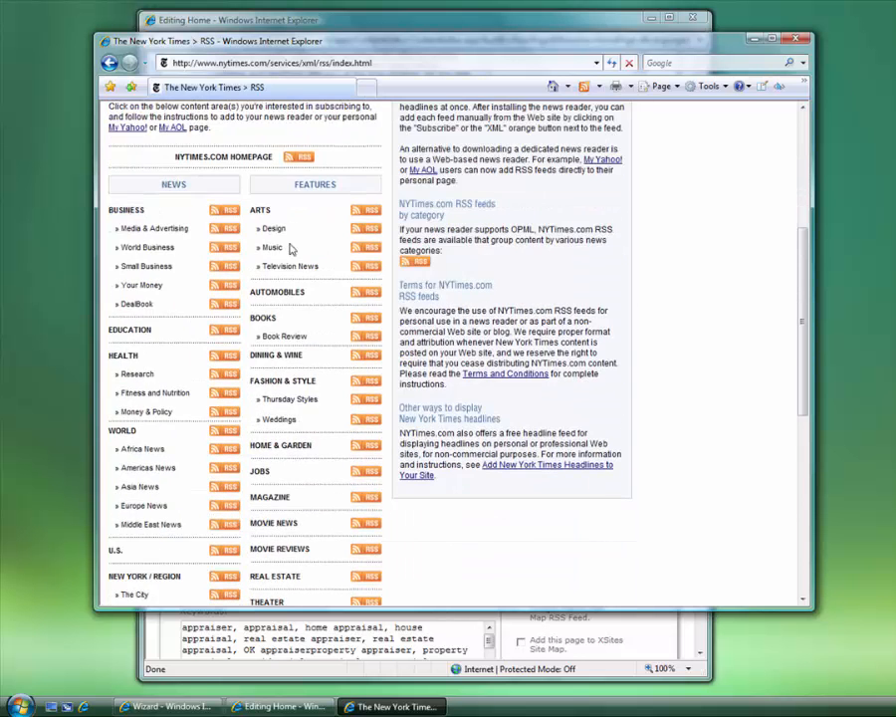
{"action": "scroll", "coordinate": [362, 219], "scroll_direction": "up", "scroll_amount": 5}
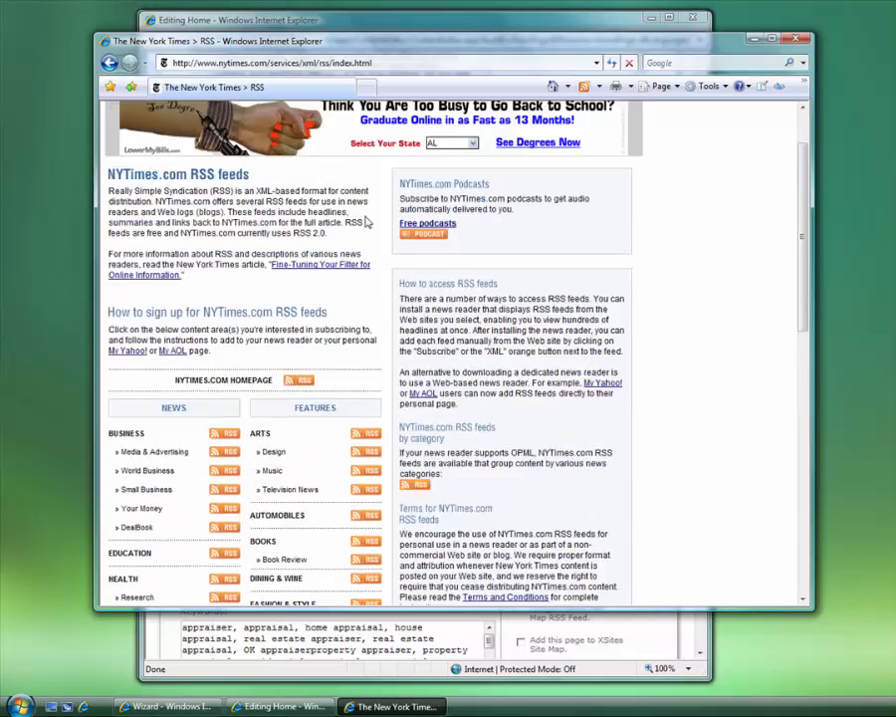
{"action": "scroll", "coordinate": [368, 283], "scroll_direction": "down", "scroll_amount": 6}
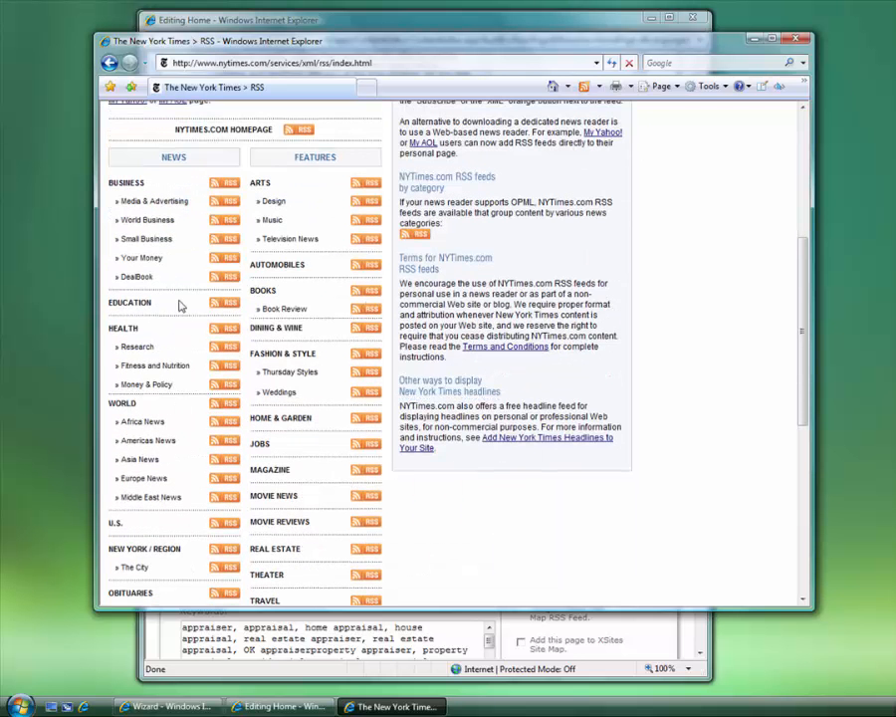
{"action": "left_click", "coordinate": [227, 186]}
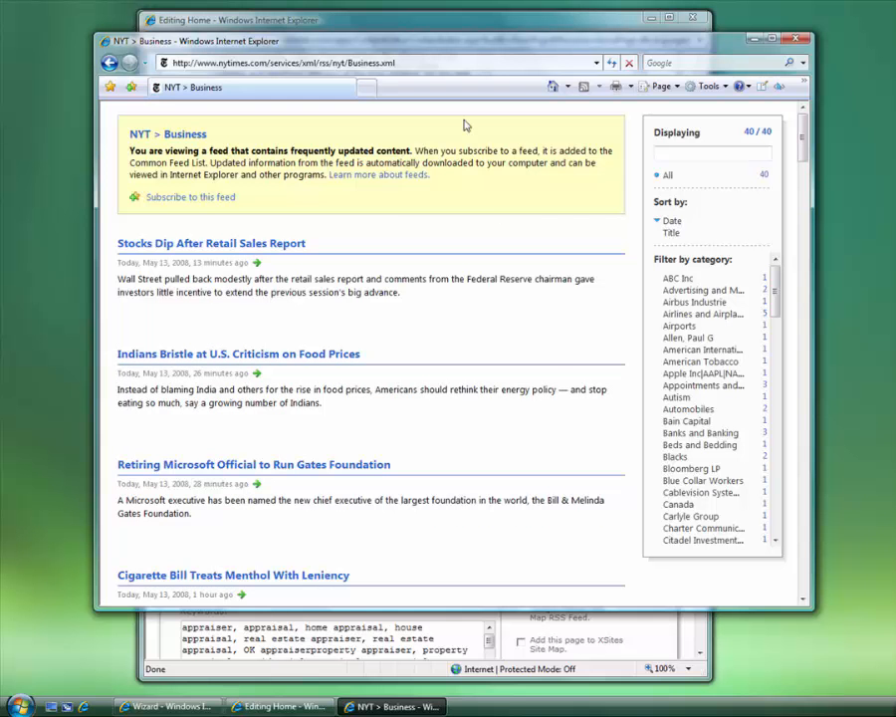
Select the full Business.xml feed address and return to the home page editor
{"action": "left_click", "coordinate": [298, 62]}
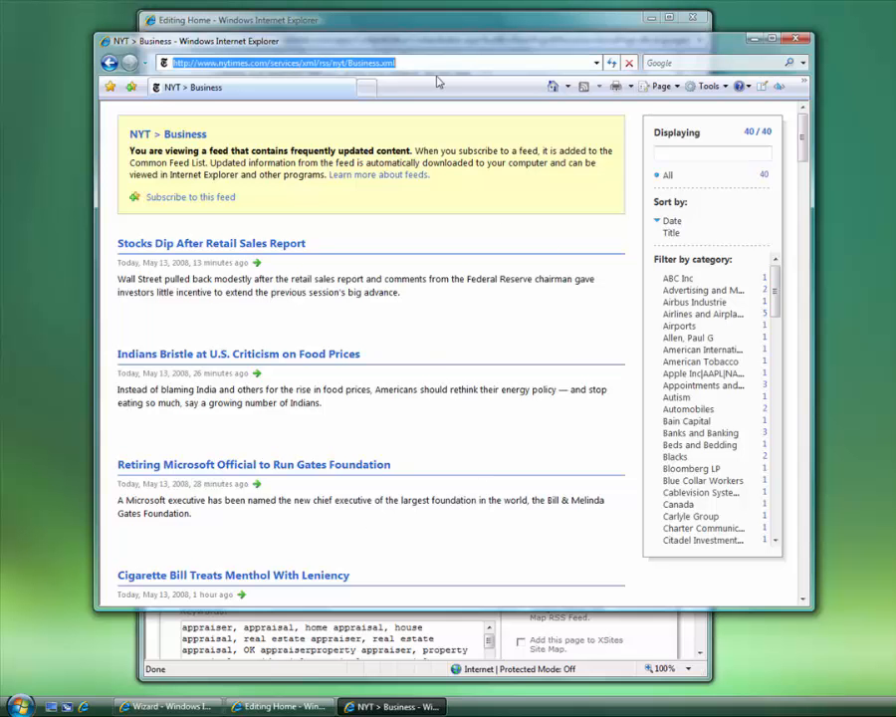
{"action": "left_click", "coordinate": [409, 66]}
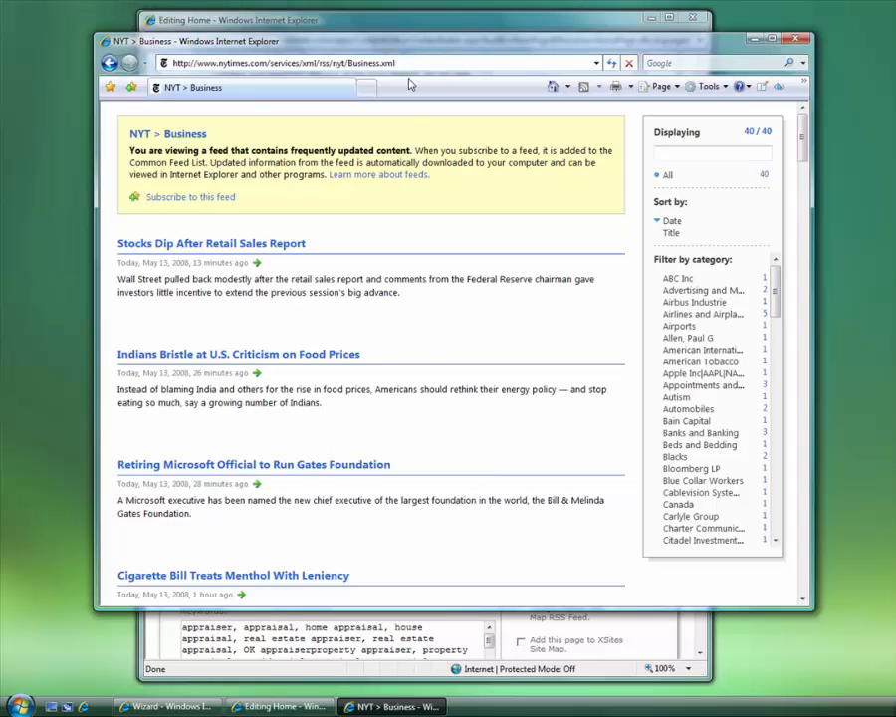
{"action": "left_click_drag", "start_coordinate": [382, 63], "coordinate": [409, 67]}
{"action": "left_click", "coordinate": [413, 64]}
{"action": "left_click_drag", "start_coordinate": [410, 63], "coordinate": [124, 59]}
{"action": "key", "text": "ctrl+c"}
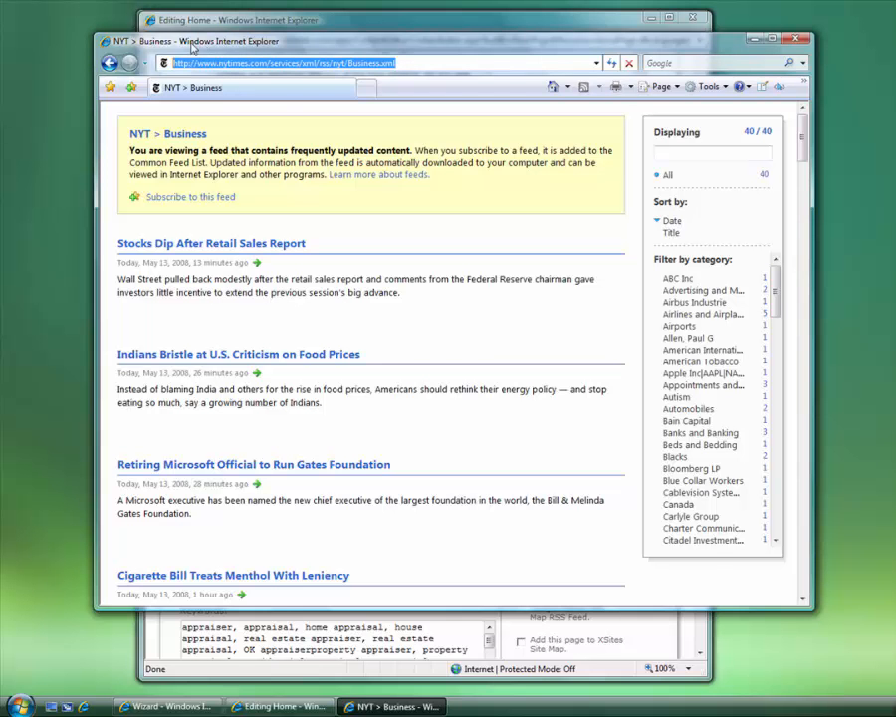
{"action": "left_click", "coordinate": [530, 28]}
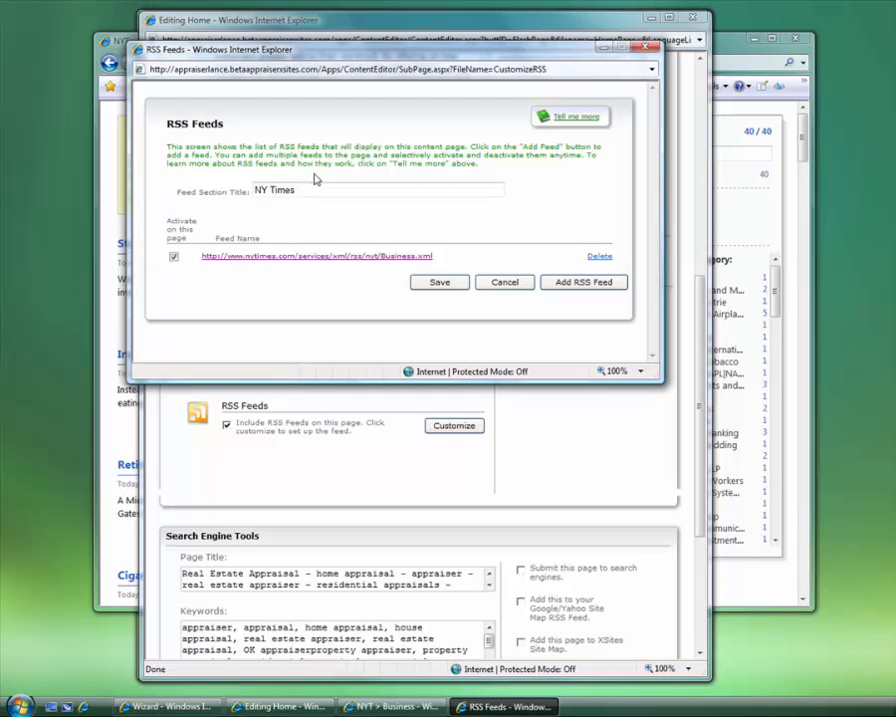
Title the feed section 'NY Times', replace the old feed with the pasted Business feed, and save
{"action": "left_click_drag", "start_coordinate": [314, 187], "coordinate": [156, 189]}
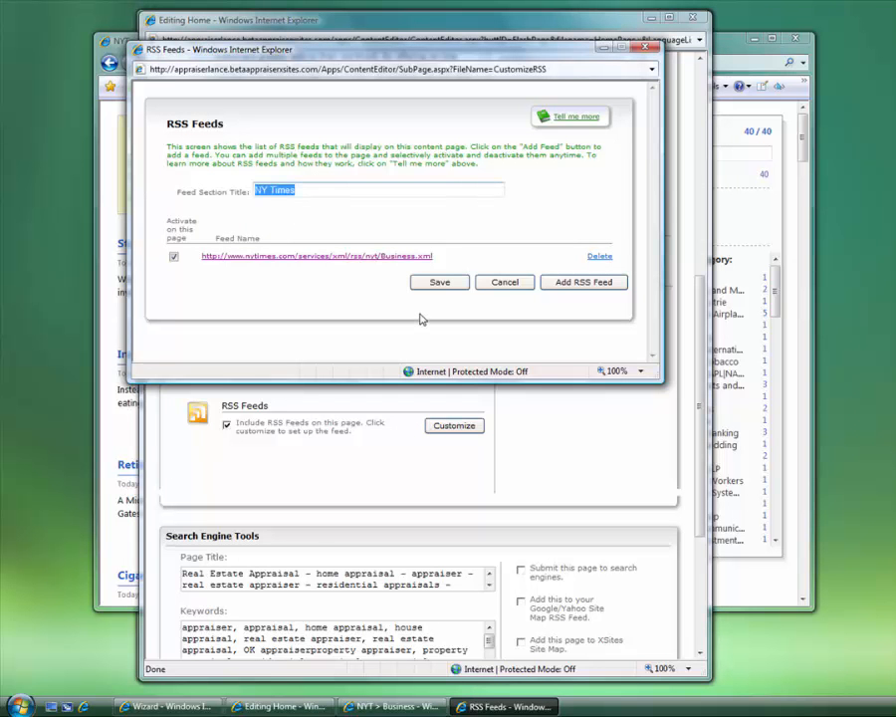
{"action": "type", "text": "NY Times"}
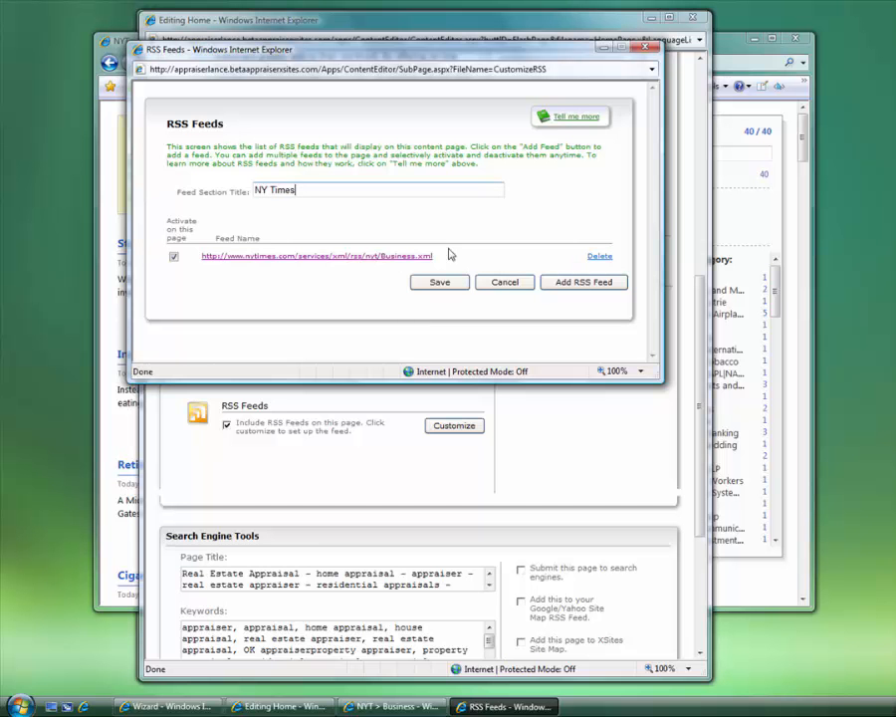
{"action": "left_click", "coordinate": [591, 257]}
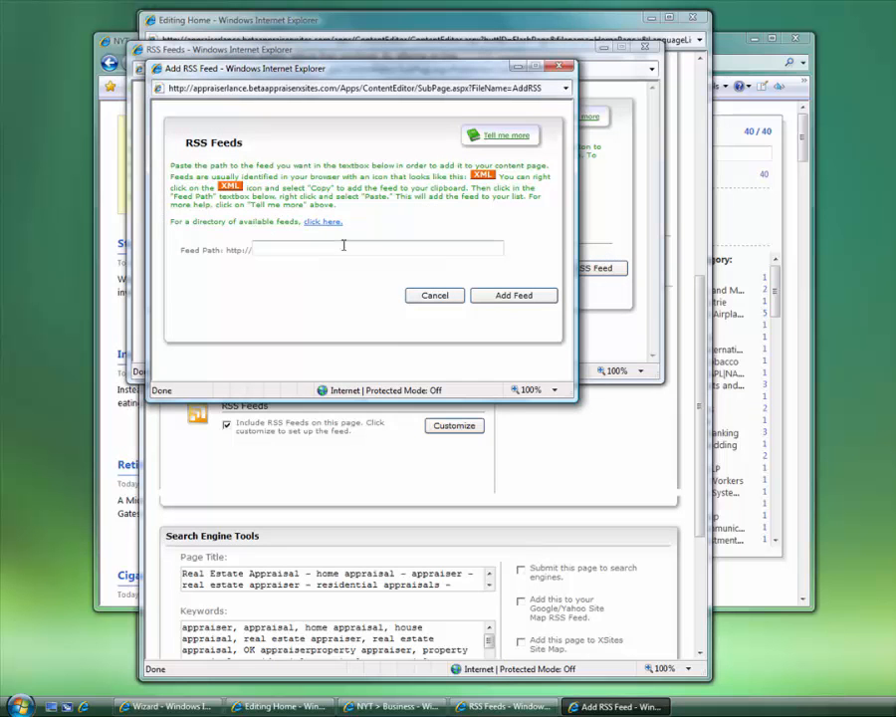
{"action": "key", "text": "ctrl+v"}
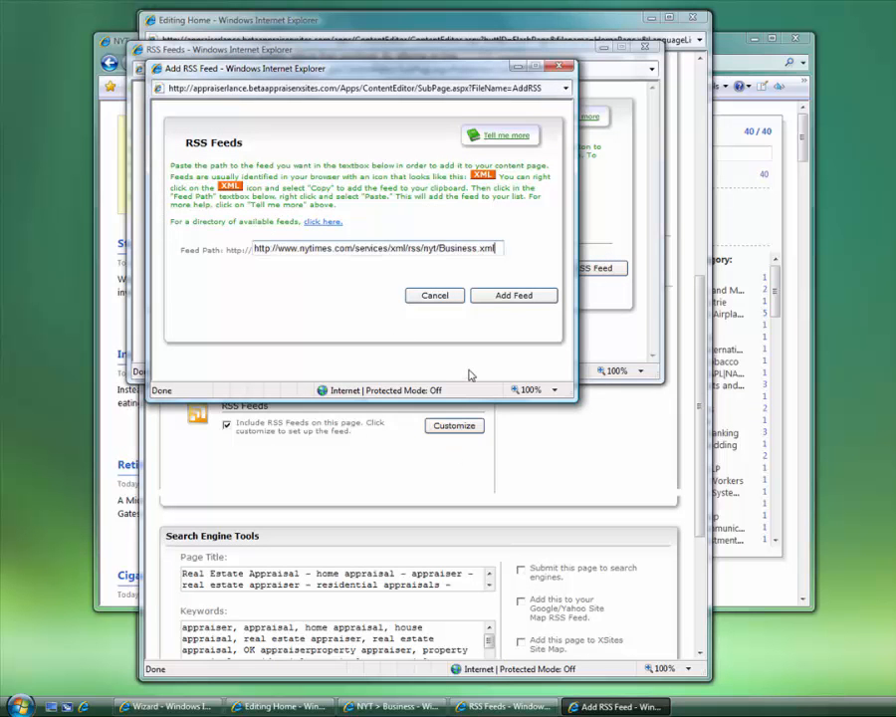
{"action": "left_click", "coordinate": [497, 296]}
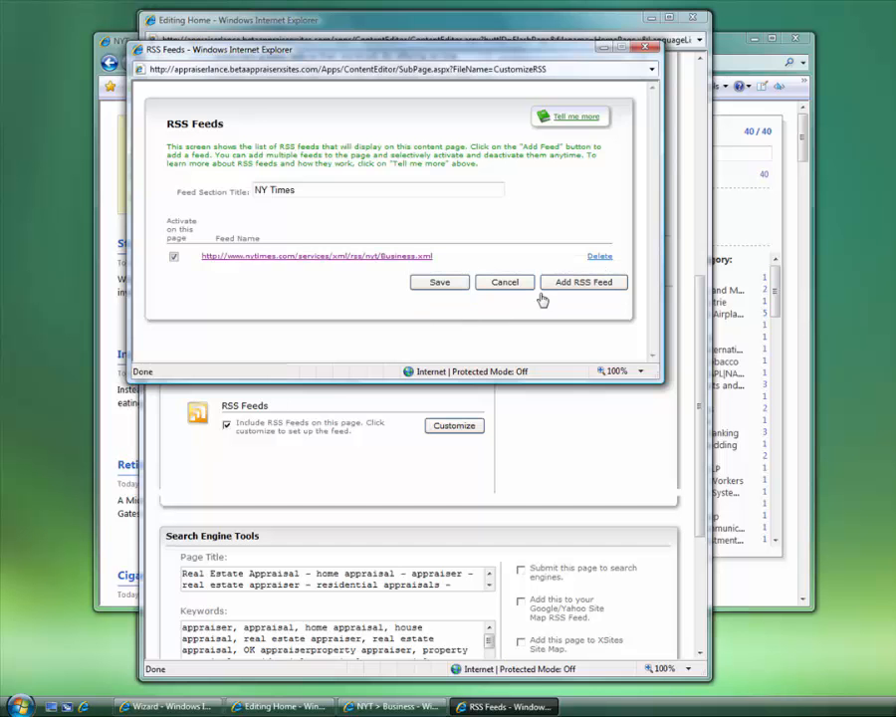
{"action": "left_click", "coordinate": [456, 288]}
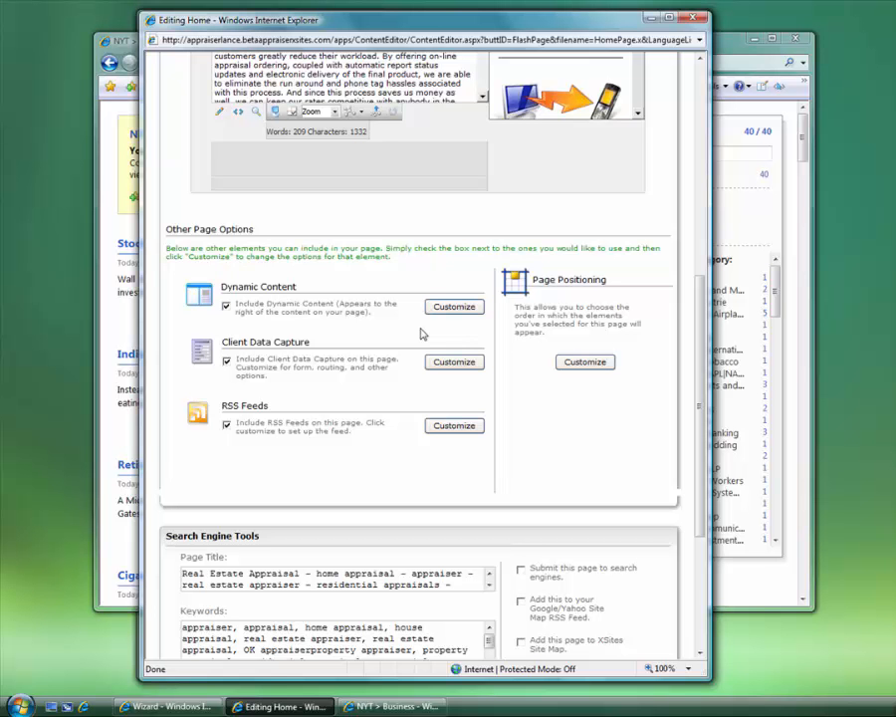
Open the live Dockins Appraisals site from the wizard's My XSite link
{"action": "left_click", "coordinate": [168, 706]}
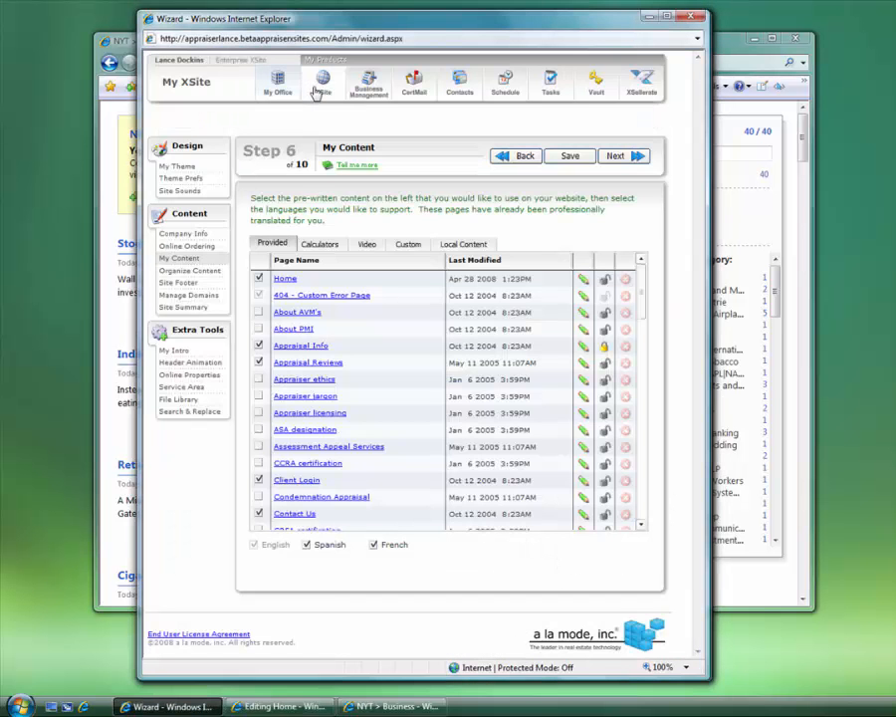
{"action": "mouse_move", "coordinate": [320, 87]}
{"action": "left_click", "coordinate": [233, 114]}
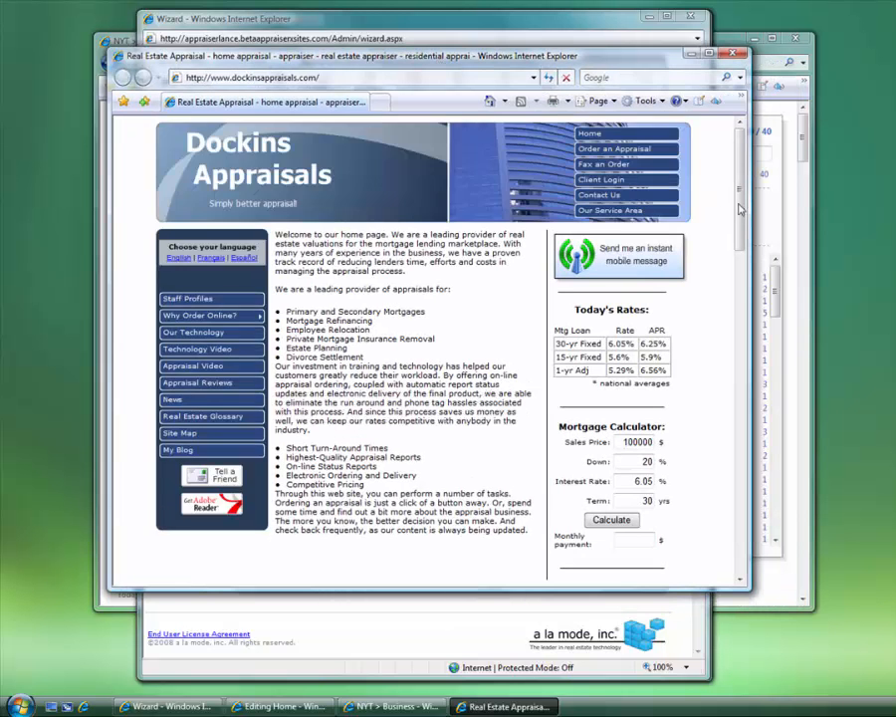
{"action": "left_click_drag", "start_coordinate": [739, 214], "coordinate": [742, 423]}
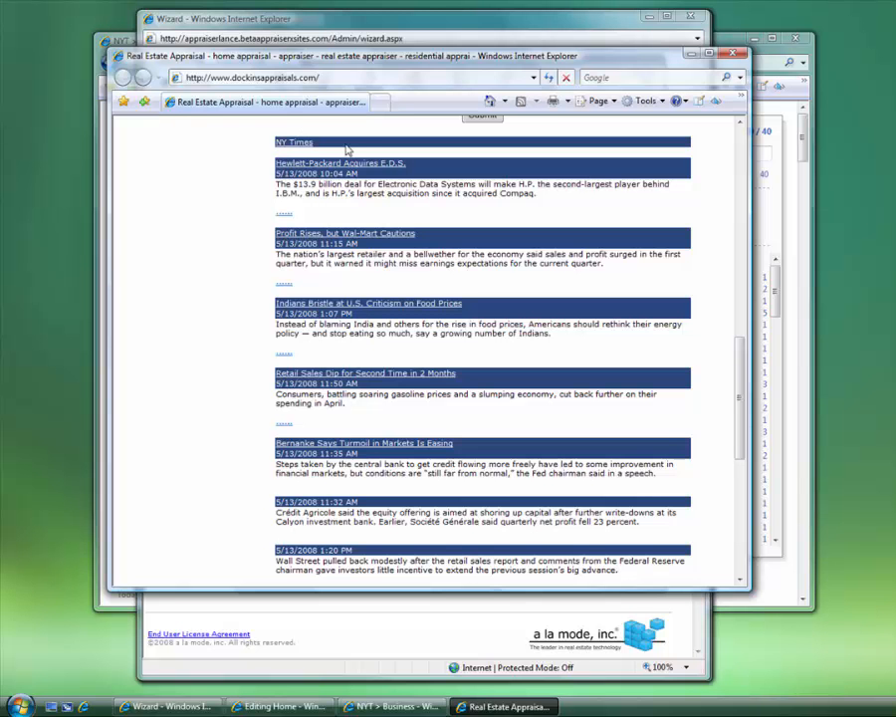
Check the NY Times heading and first business headlines on the live page, then return to the wizard
{"action": "left_click_drag", "start_coordinate": [347, 151], "coordinate": [258, 142]}
{"action": "left_click", "coordinate": [525, 198]}
{"action": "left_click_drag", "start_coordinate": [544, 198], "coordinate": [295, 197]}
{"action": "left_click", "coordinate": [296, 198]}
{"action": "left_click_drag", "start_coordinate": [539, 195], "coordinate": [276, 186]}
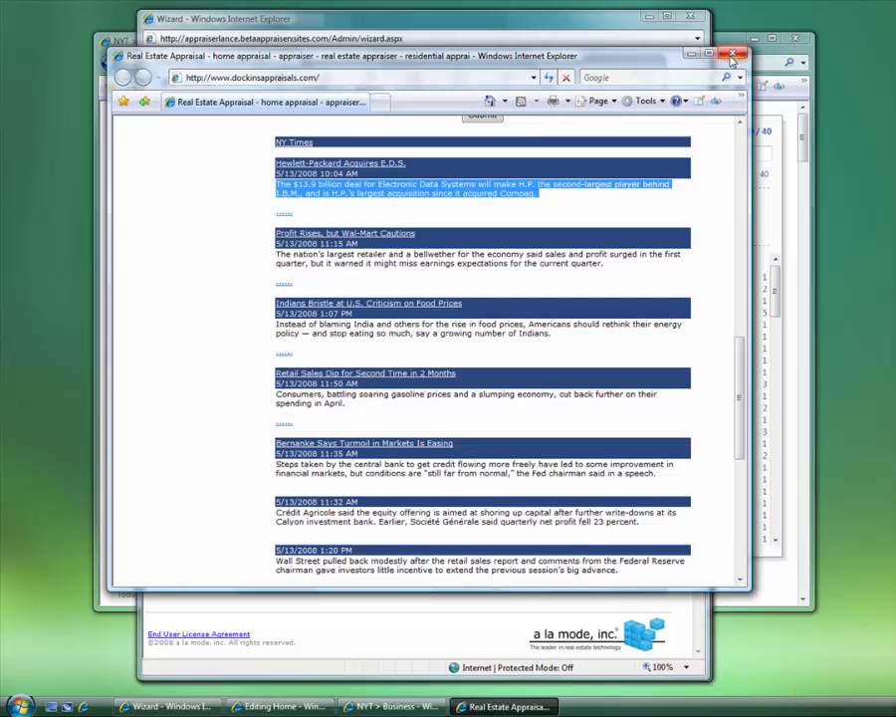
{"action": "left_click", "coordinate": [513, 40]}
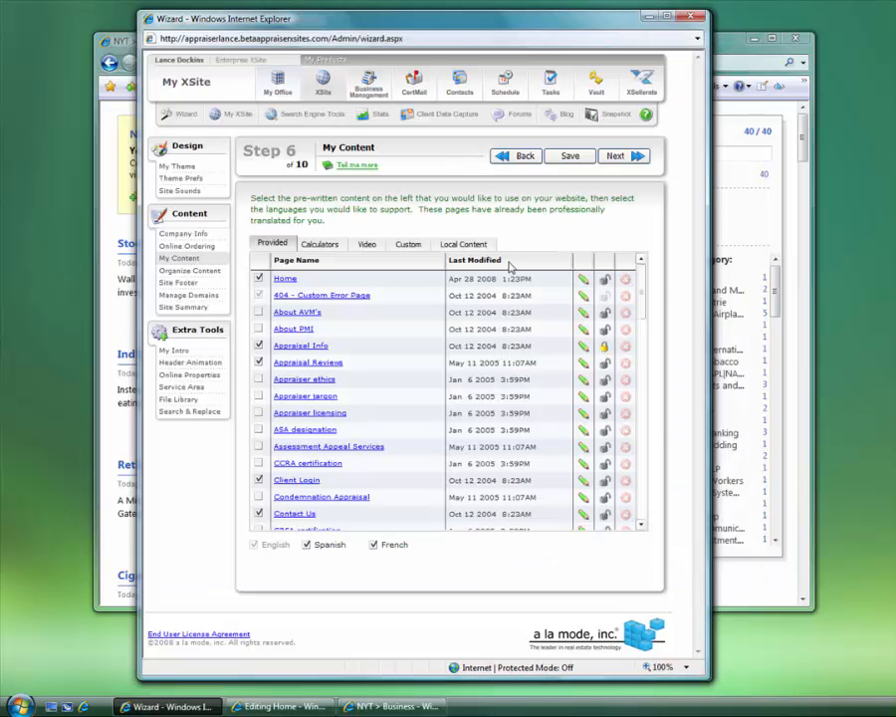
Close the NYT Business window and scroll the home page editor to Search Engine Tools
{"action": "left_click", "coordinate": [117, 40]}
{"action": "left_click", "coordinate": [793, 40]}
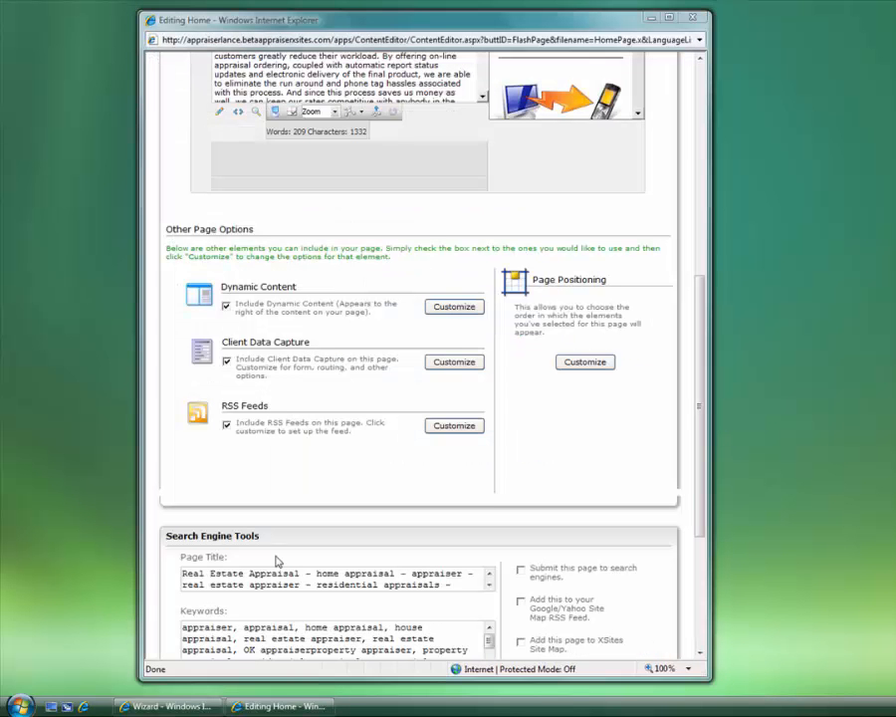
{"action": "left_click_drag", "start_coordinate": [702, 428], "coordinate": [709, 555]}
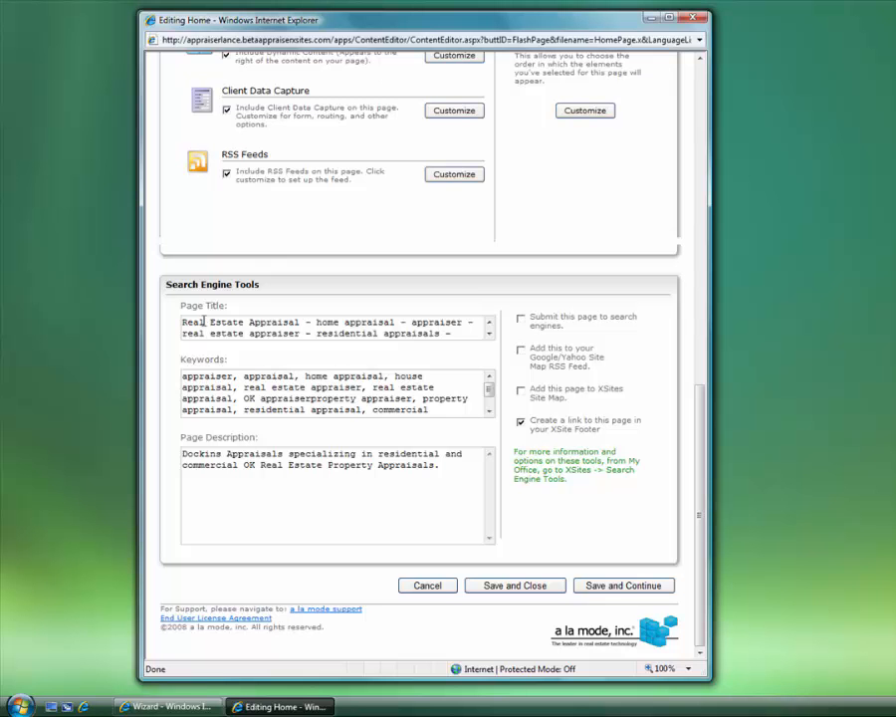
Highlight the home page's search engine Page Title, then start a new blank Internet Explorer window
{"action": "left_click_drag", "start_coordinate": [186, 323], "coordinate": [520, 346]}
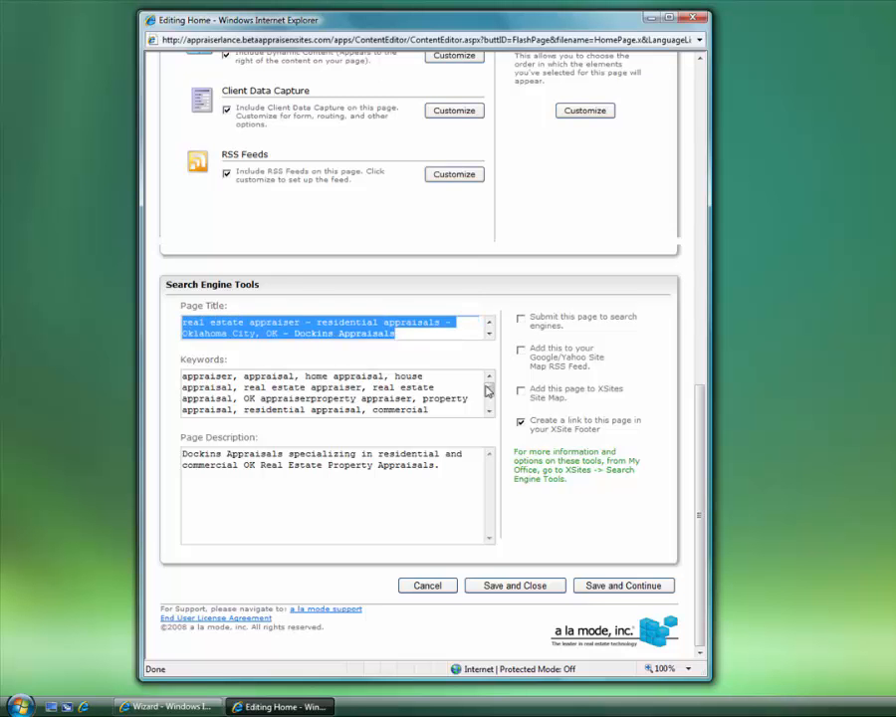
{"action": "left_click", "coordinate": [410, 333]}
{"action": "left_click_drag", "start_coordinate": [410, 334], "coordinate": [159, 286]}
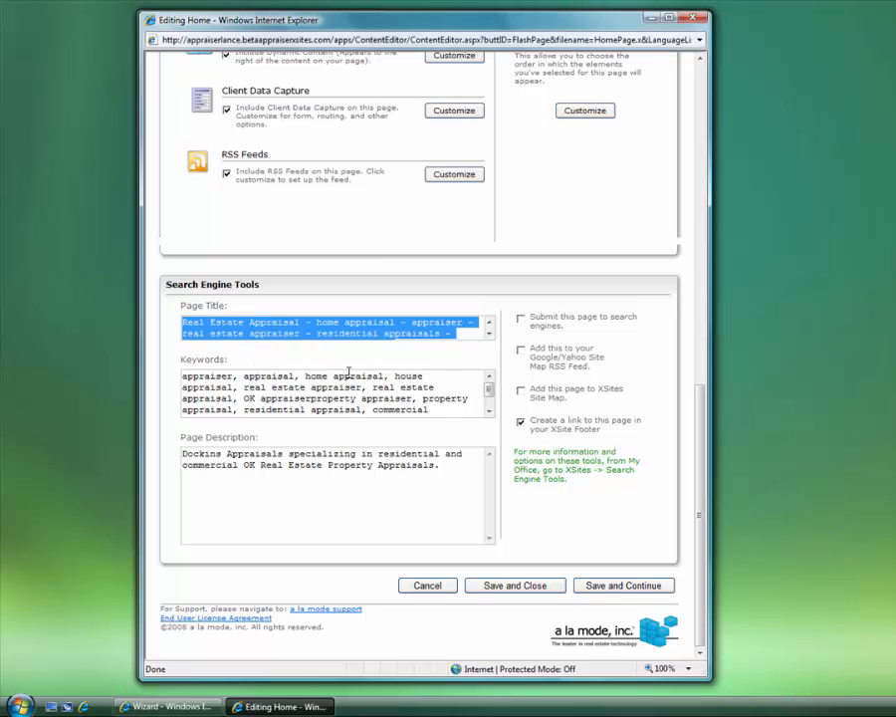
{"action": "left_click", "coordinate": [250, 329]}
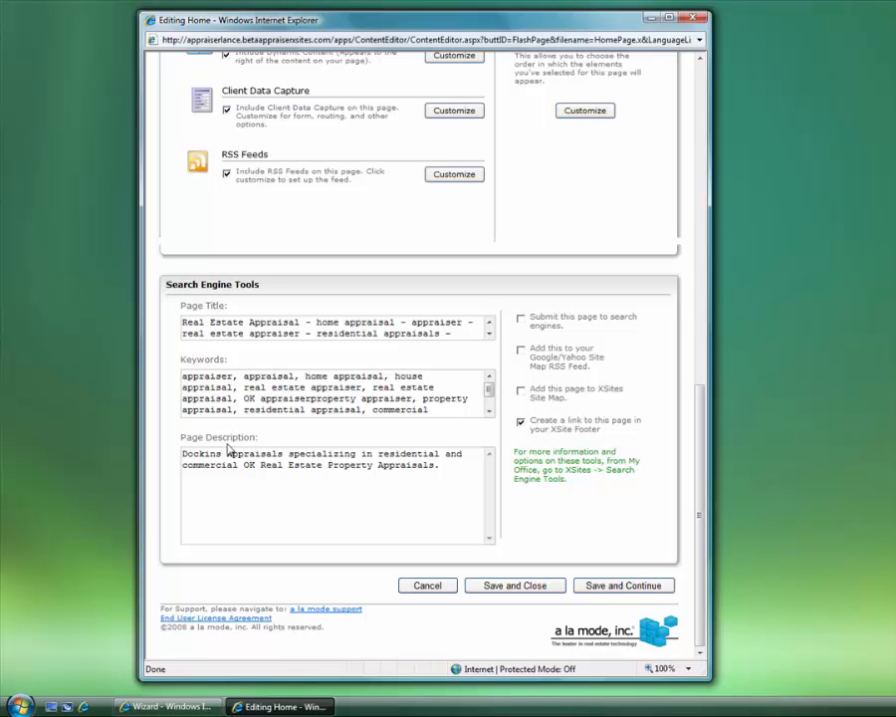
{"action": "left_click", "coordinate": [85, 707]}
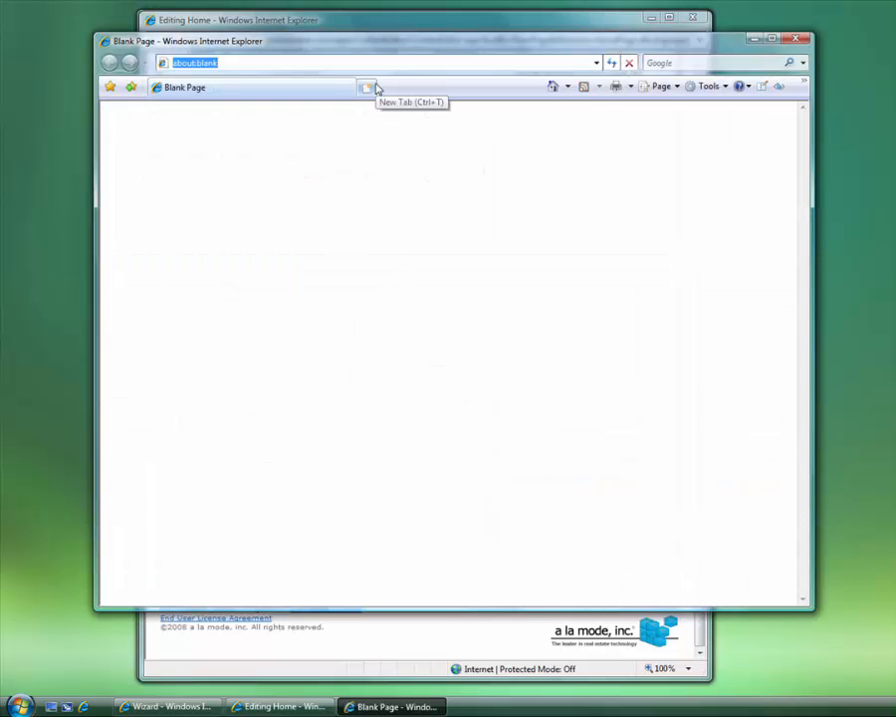
Search Google for 'real estate', highlight the RealEstate.com snippet, and return to the home page editor
{"action": "type", "text": "www.google.com"}
{"action": "key", "text": "Return"}
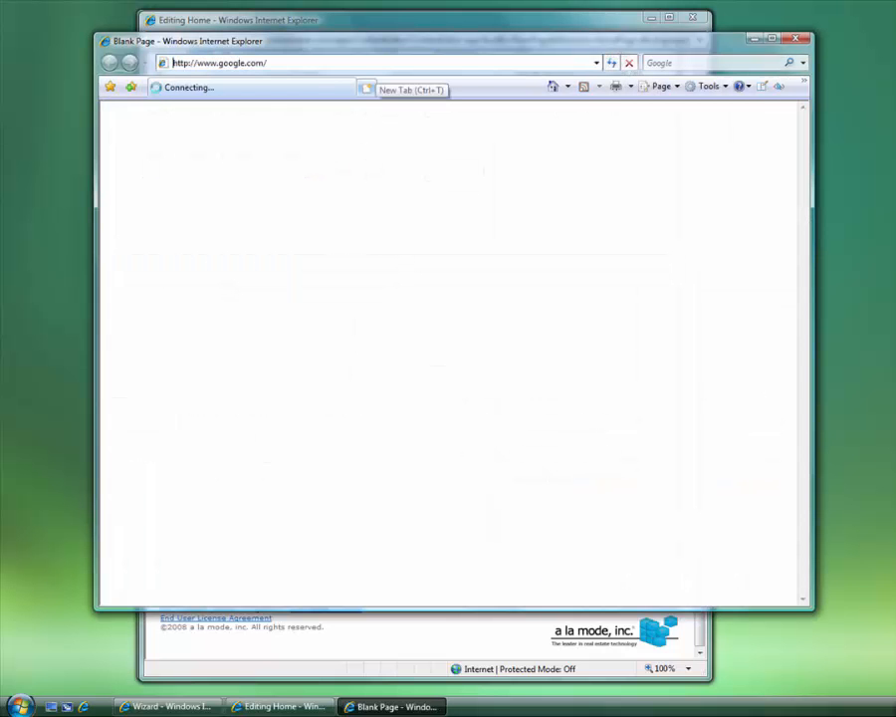
{"action": "type", "text": "eas"}
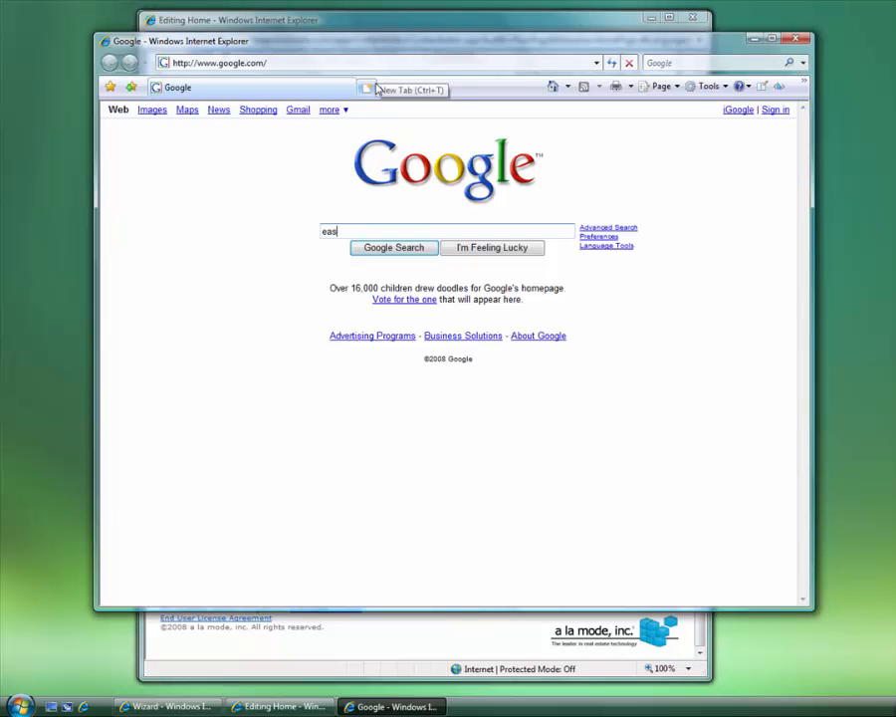
{"action": "type", "text": "l estate"}
{"action": "key", "text": "Return"}
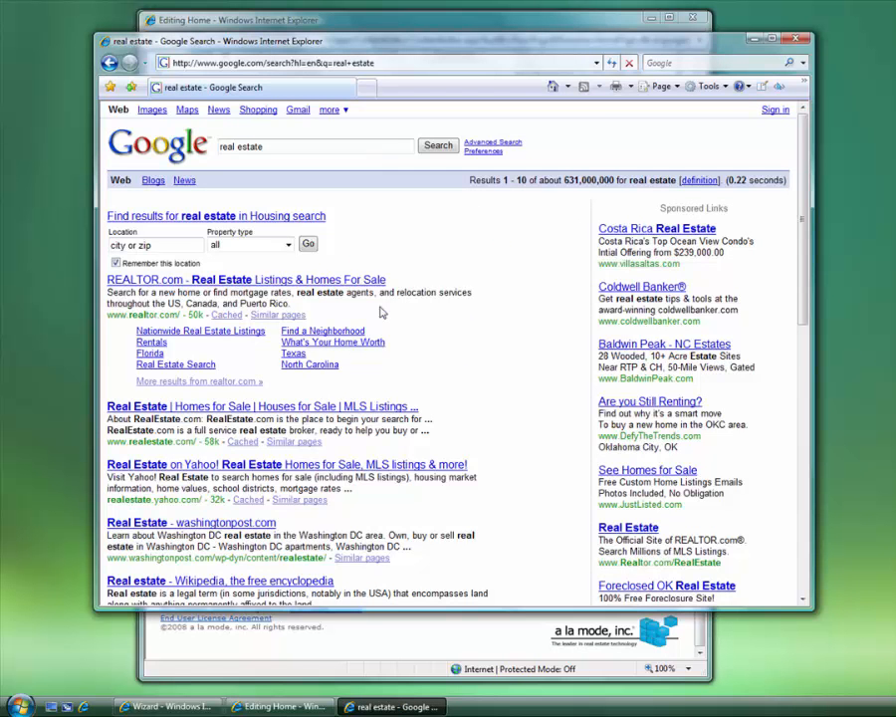
{"action": "scroll", "coordinate": [379, 313], "scroll_direction": "down", "scroll_amount": 3}
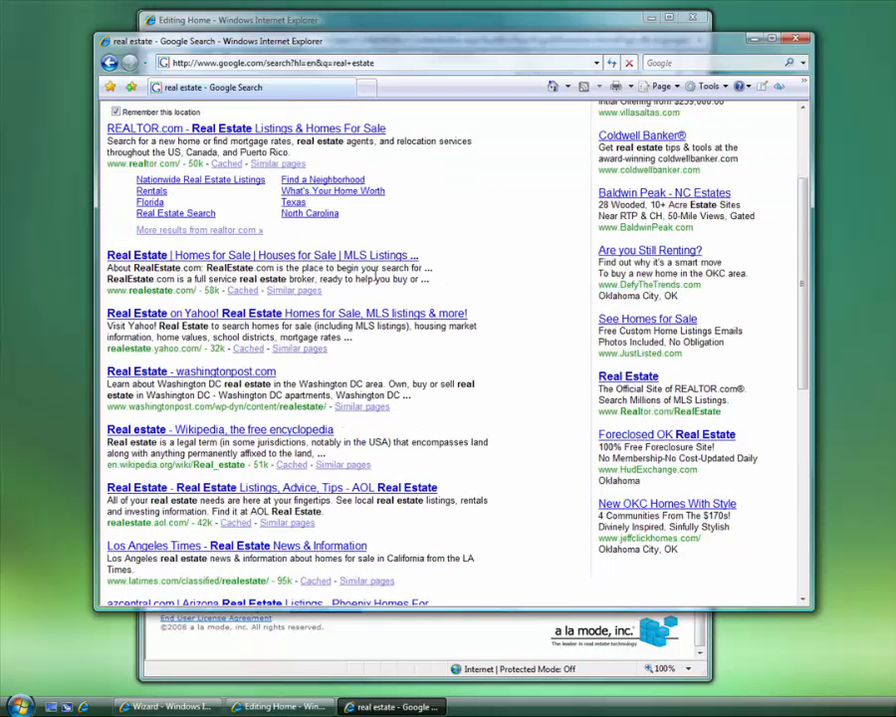
{"action": "scroll", "coordinate": [196, 181], "scroll_direction": "up", "scroll_amount": 2}
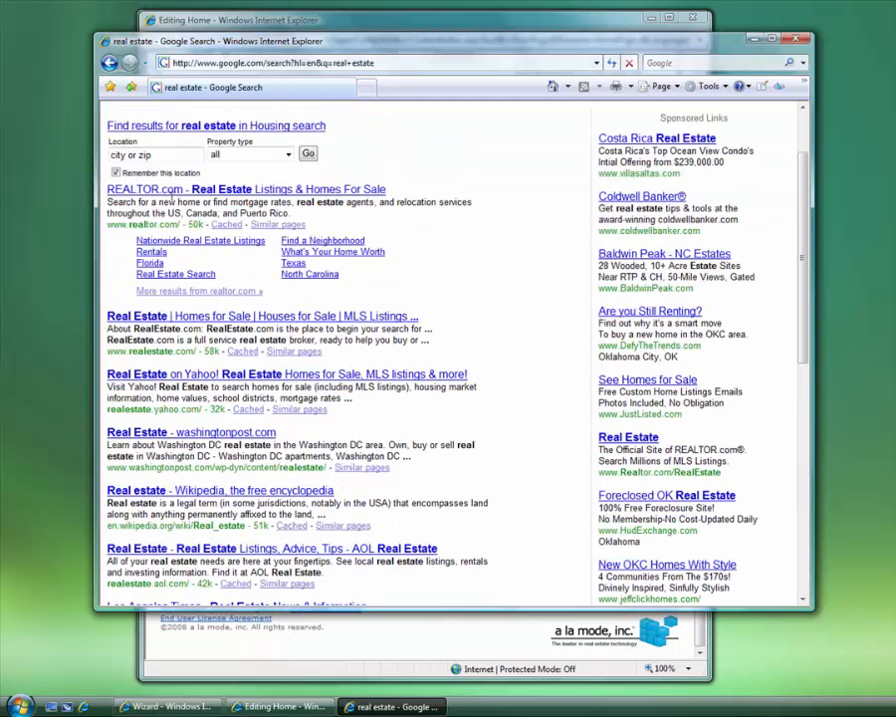
{"action": "scroll", "coordinate": [199, 239], "scroll_direction": "down", "scroll_amount": 1}
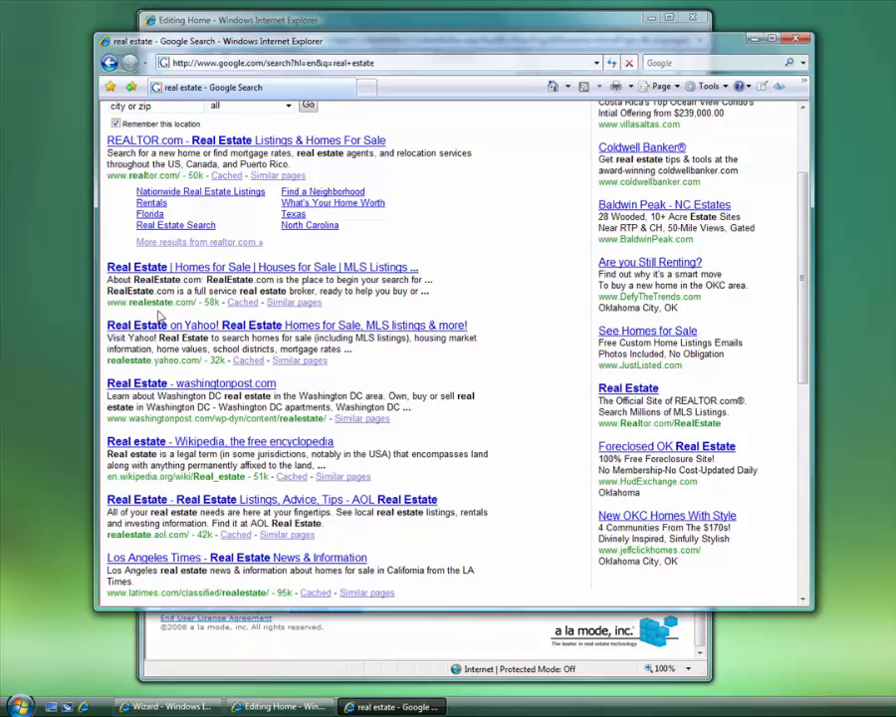
{"action": "left_click_drag", "start_coordinate": [430, 290], "coordinate": [108, 281]}
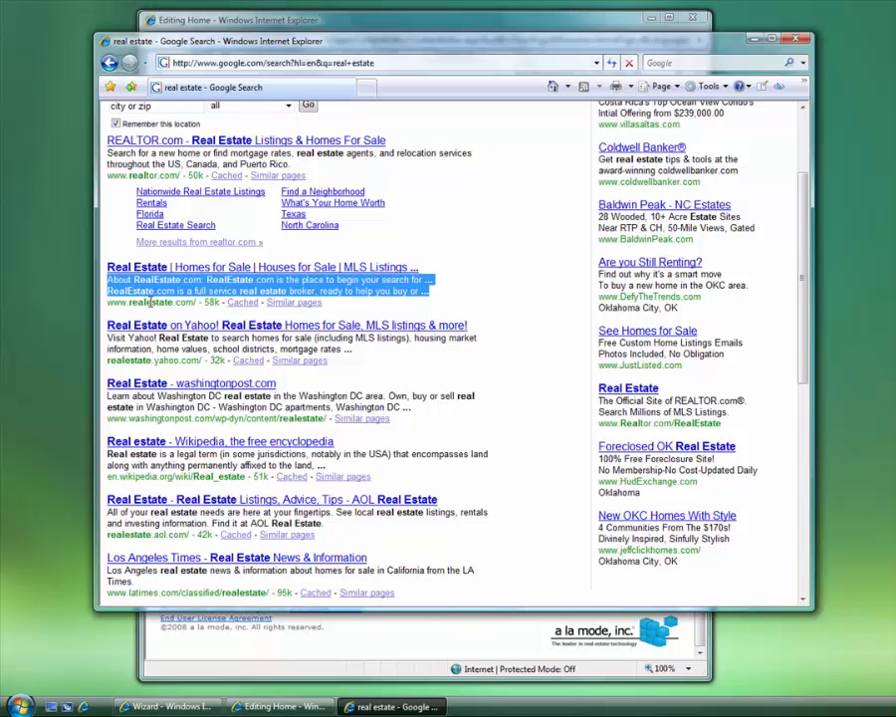
{"action": "left_click", "coordinate": [247, 17]}
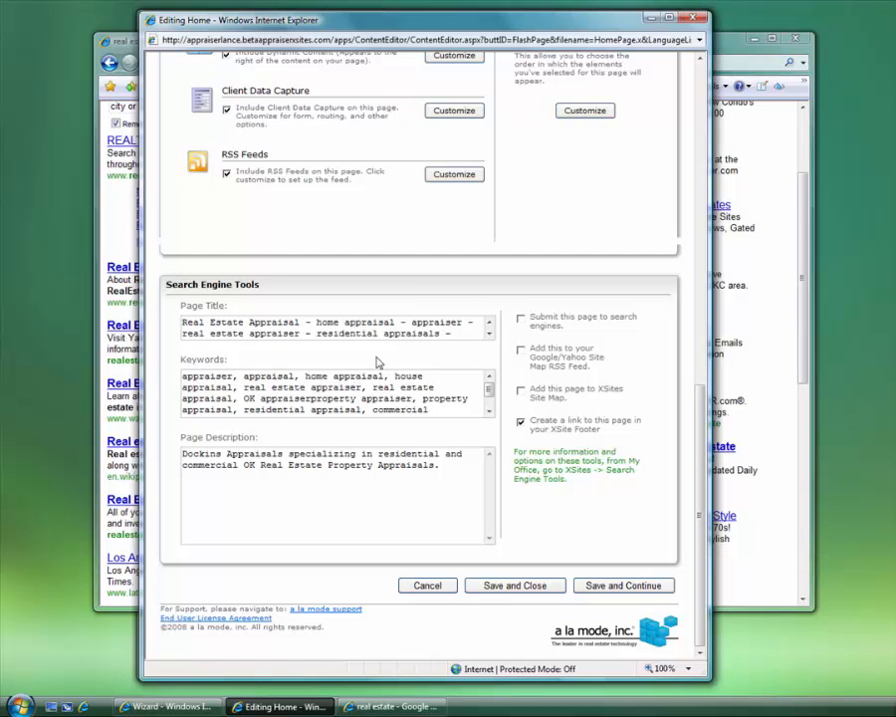
{"action": "left_click_drag", "start_coordinate": [457, 335], "coordinate": [76, 206]}
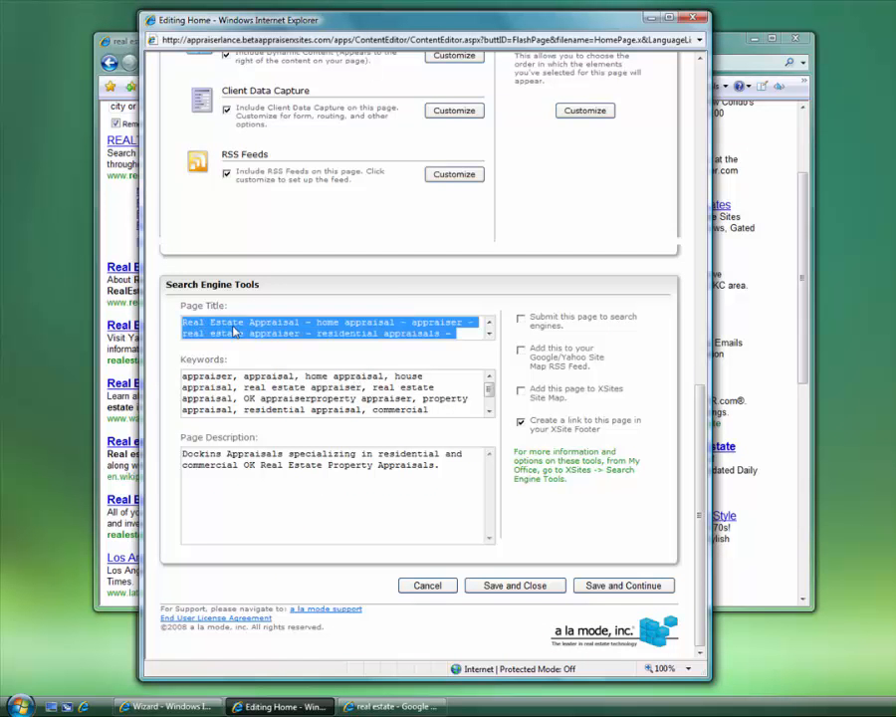
{"action": "left_click", "coordinate": [120, 46]}
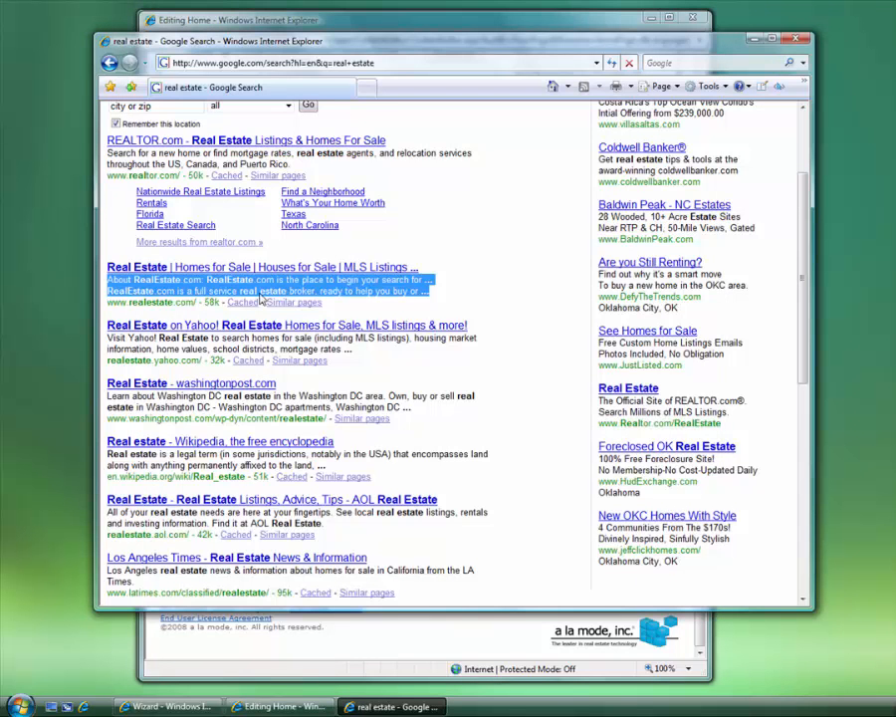
{"action": "left_click", "coordinate": [373, 635]}
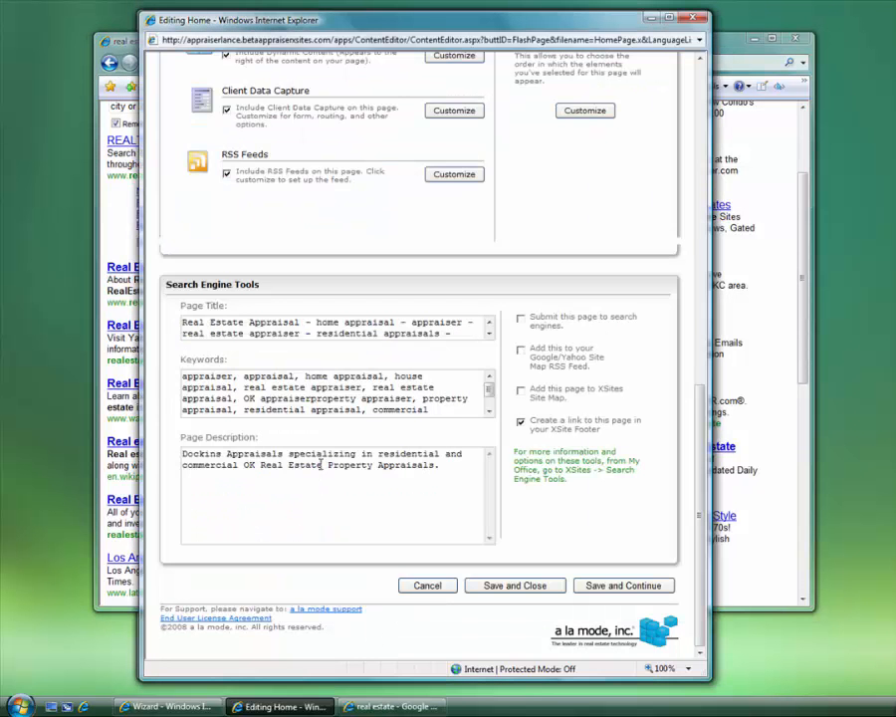
{"action": "left_click_drag", "start_coordinate": [477, 473], "coordinate": [211, 437]}
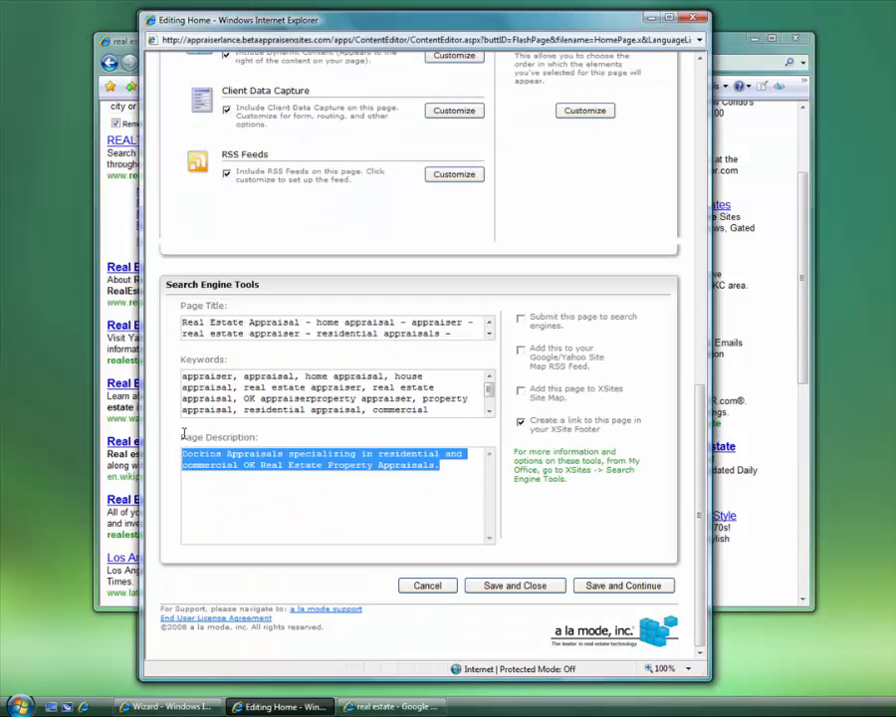
{"action": "left_click", "coordinate": [117, 254]}
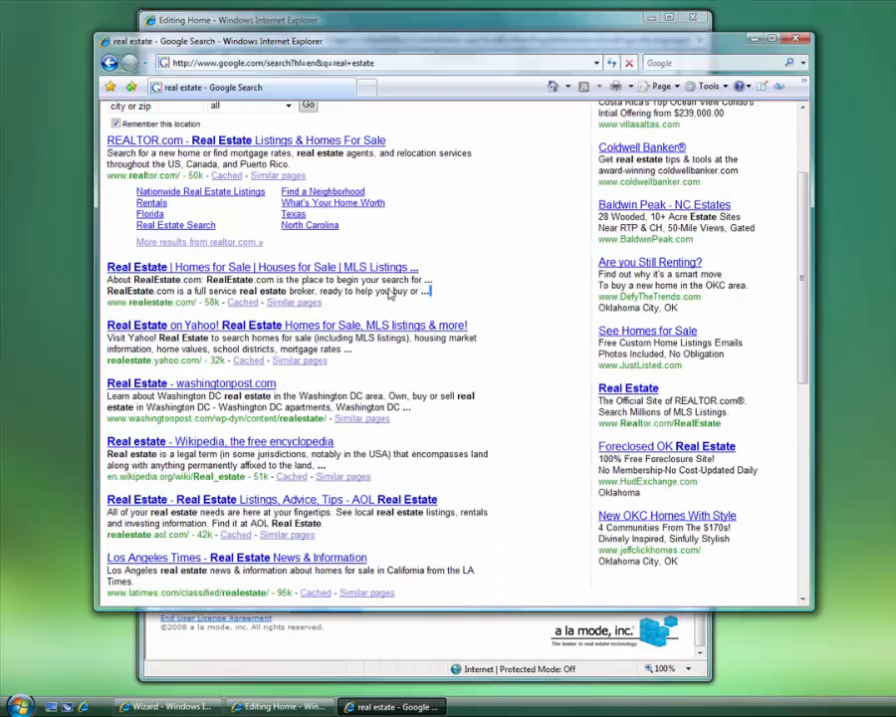
{"action": "left_click_drag", "start_coordinate": [437, 292], "coordinate": [116, 284]}
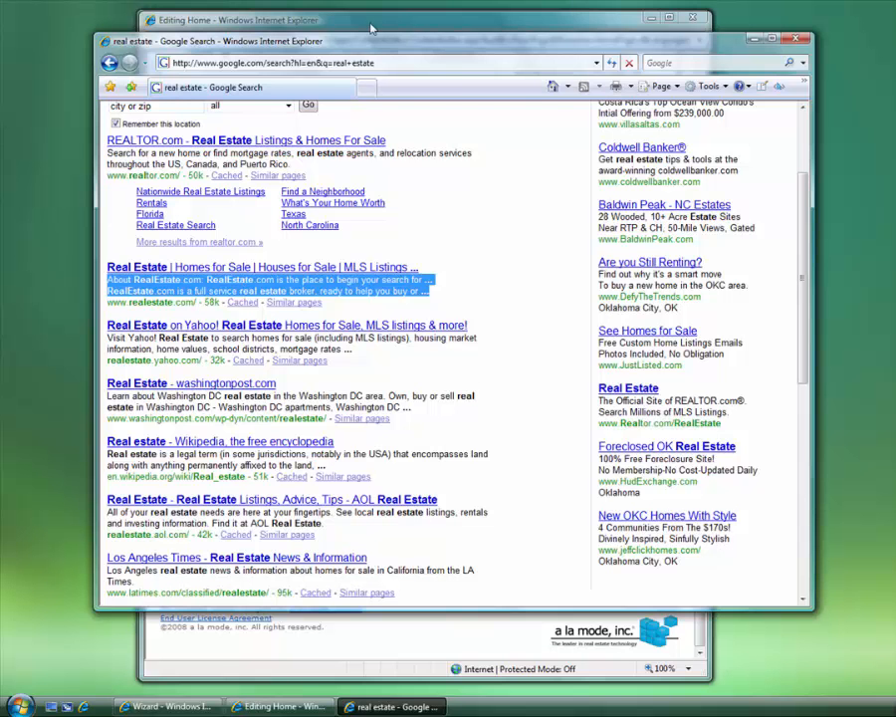
{"action": "key", "text": "alt+Tab"}
{"action": "left_click", "coordinate": [413, 506]}
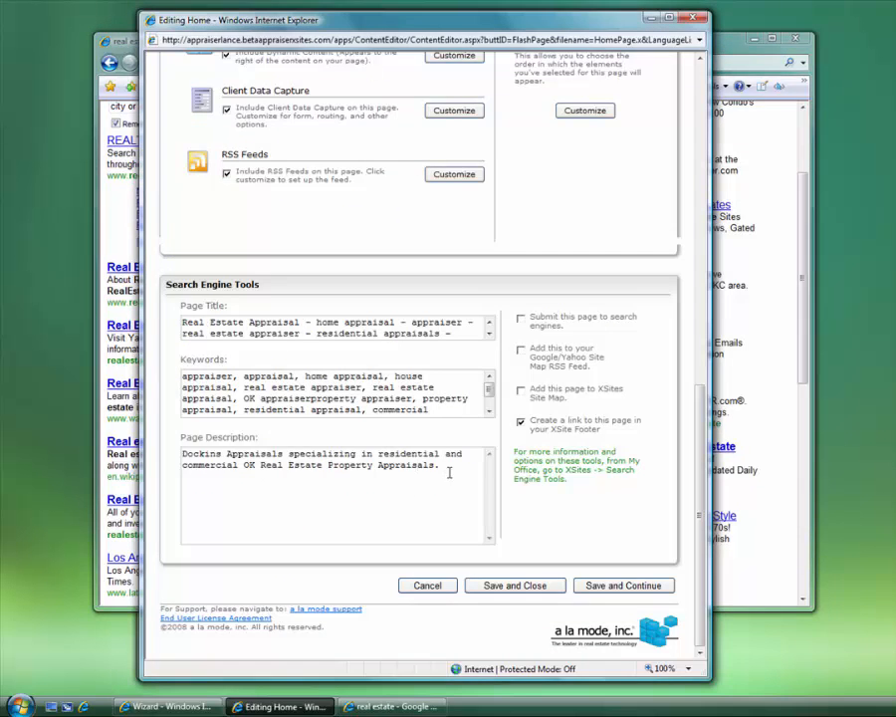
{"action": "left_click_drag", "start_coordinate": [450, 471], "coordinate": [146, 441]}
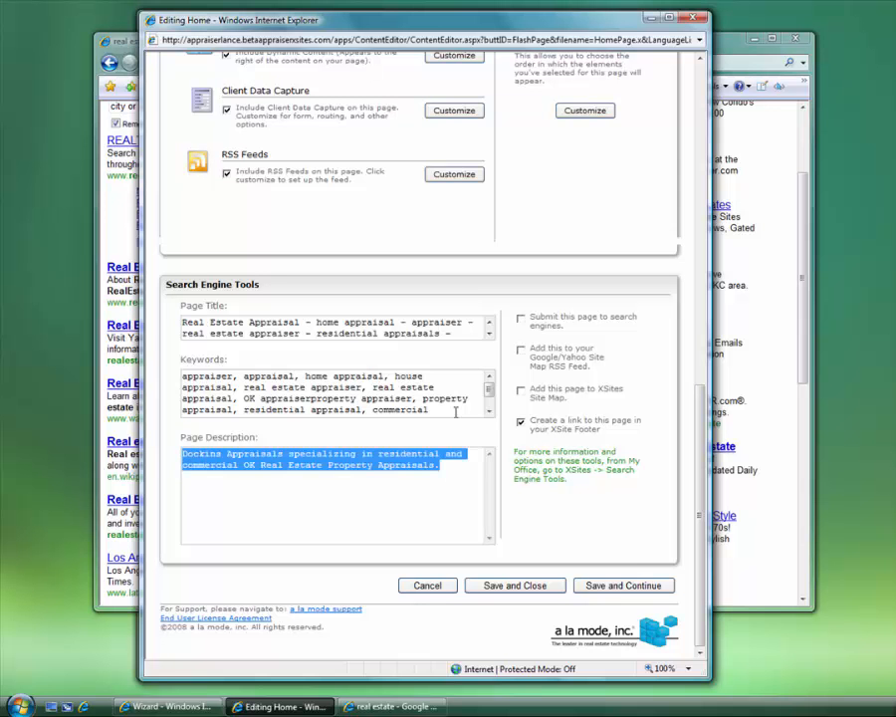
{"action": "left_click_drag", "start_coordinate": [453, 408], "coordinate": [204, 356]}
{"action": "left_click", "coordinate": [239, 387]}
{"action": "scroll", "coordinate": [235, 386], "scroll_direction": "up", "scroll_amount": 5}
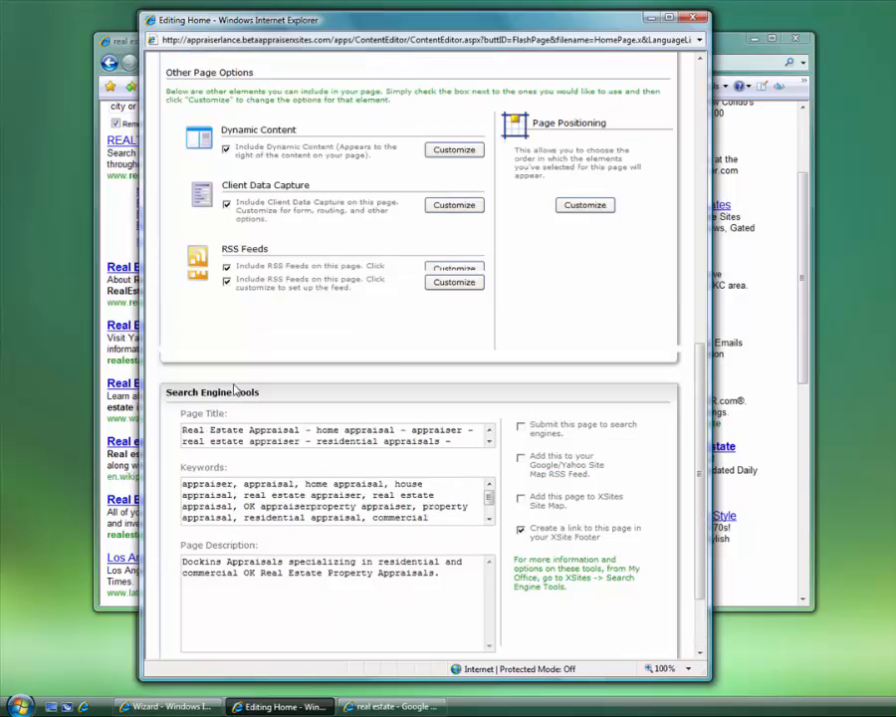
{"action": "scroll", "coordinate": [299, 408], "scroll_direction": "down", "scroll_amount": 3}
{"action": "scroll", "coordinate": [322, 416], "scroll_direction": "down", "scroll_amount": 1}
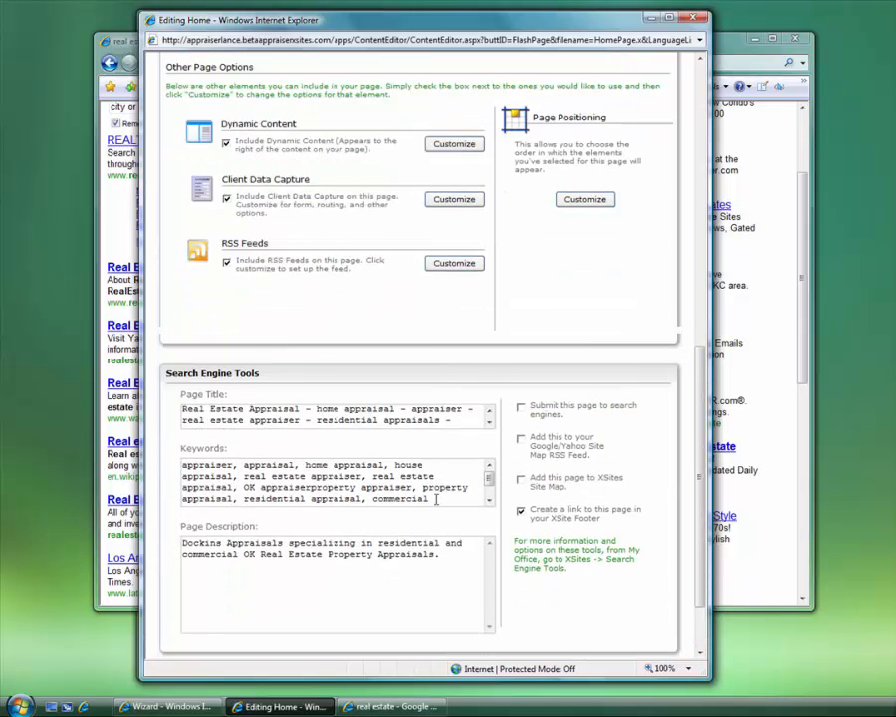
{"action": "left_click_drag", "start_coordinate": [183, 464], "coordinate": [401, 496]}
{"action": "left_click", "coordinate": [399, 494]}
{"action": "scroll", "coordinate": [488, 476], "scroll_direction": "down", "scroll_amount": 1}
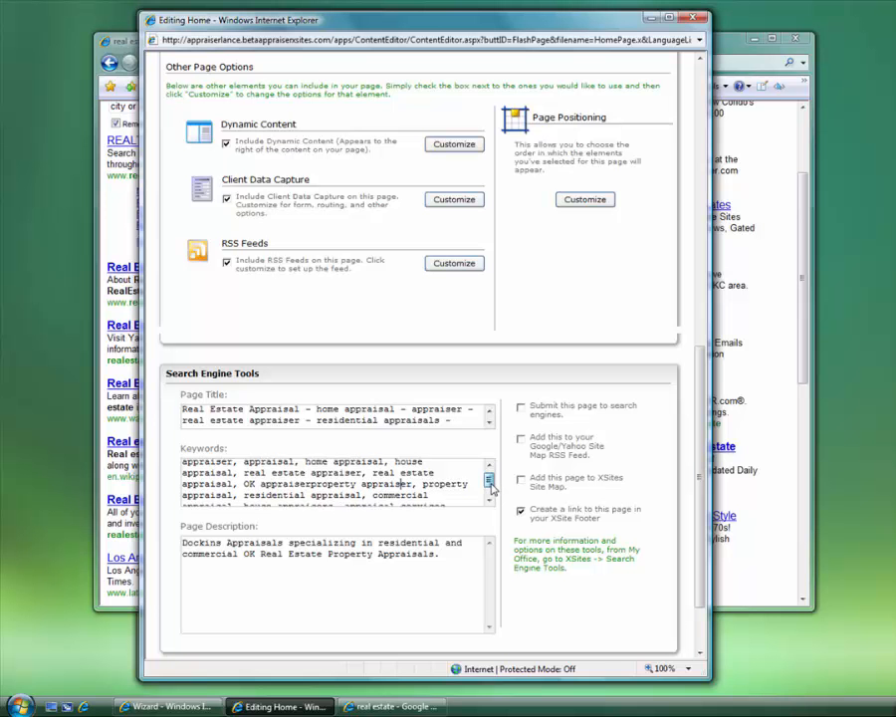
{"action": "double_click", "coordinate": [409, 479]}
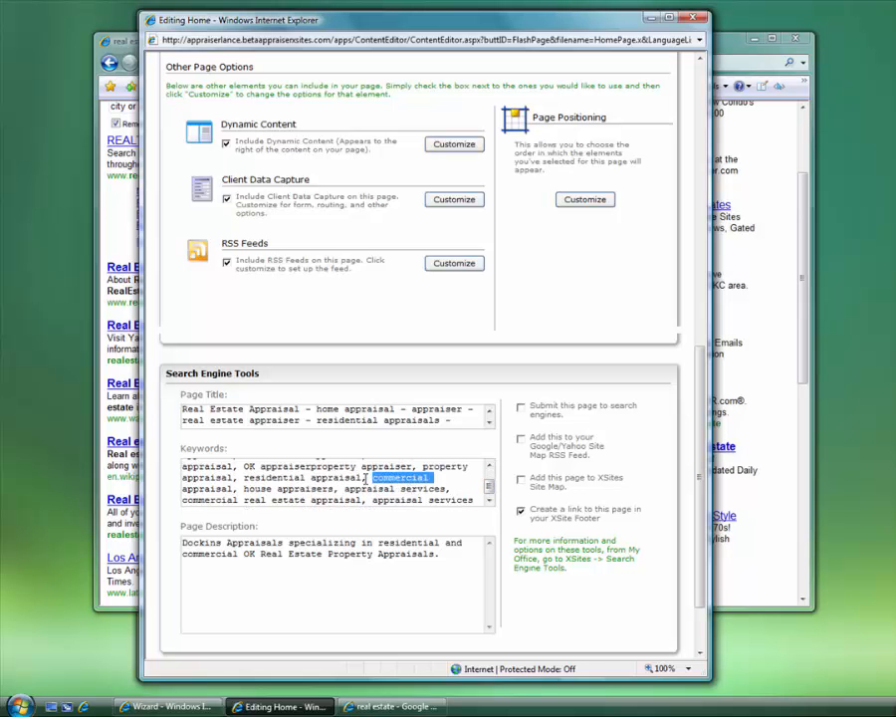
{"action": "left_click_drag", "start_coordinate": [374, 478], "coordinate": [233, 489]}
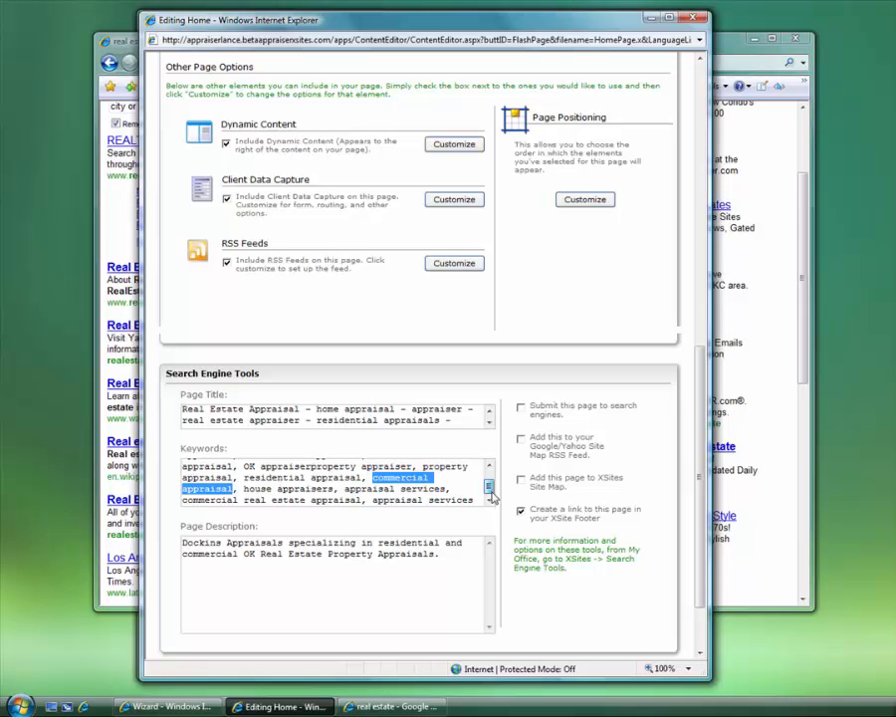
{"action": "scroll", "coordinate": [492, 482], "scroll_direction": "up", "scroll_amount": 1}
{"action": "left_click", "coordinate": [189, 465]}
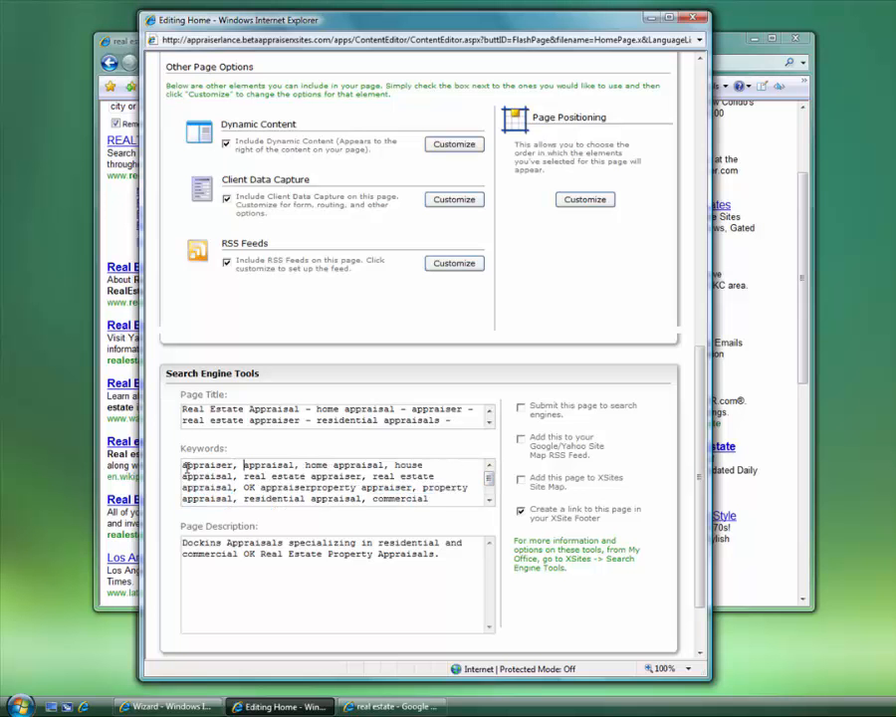
{"action": "left_click_drag", "start_coordinate": [191, 465], "coordinate": [476, 519]}
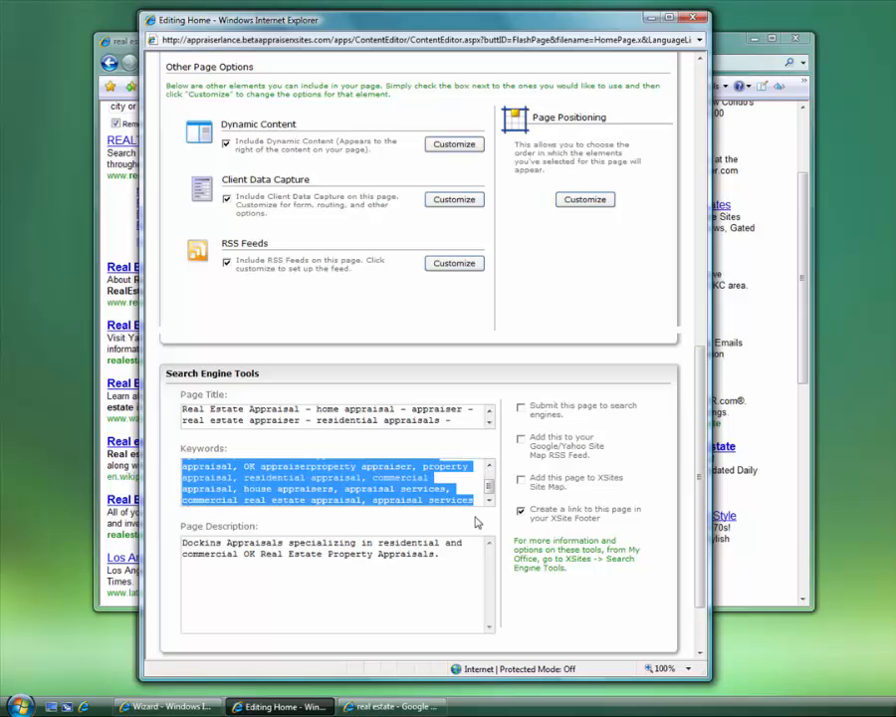
{"action": "scroll", "coordinate": [487, 477], "scroll_direction": "up", "scroll_amount": 2}
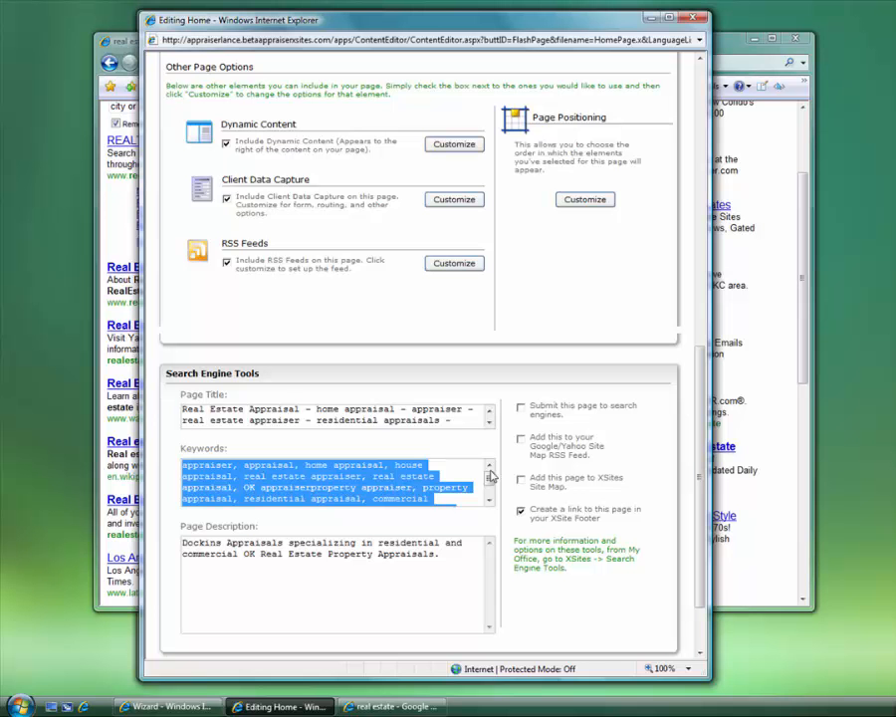
{"action": "left_click", "coordinate": [240, 410]}
{"action": "left_click", "coordinate": [241, 554]}
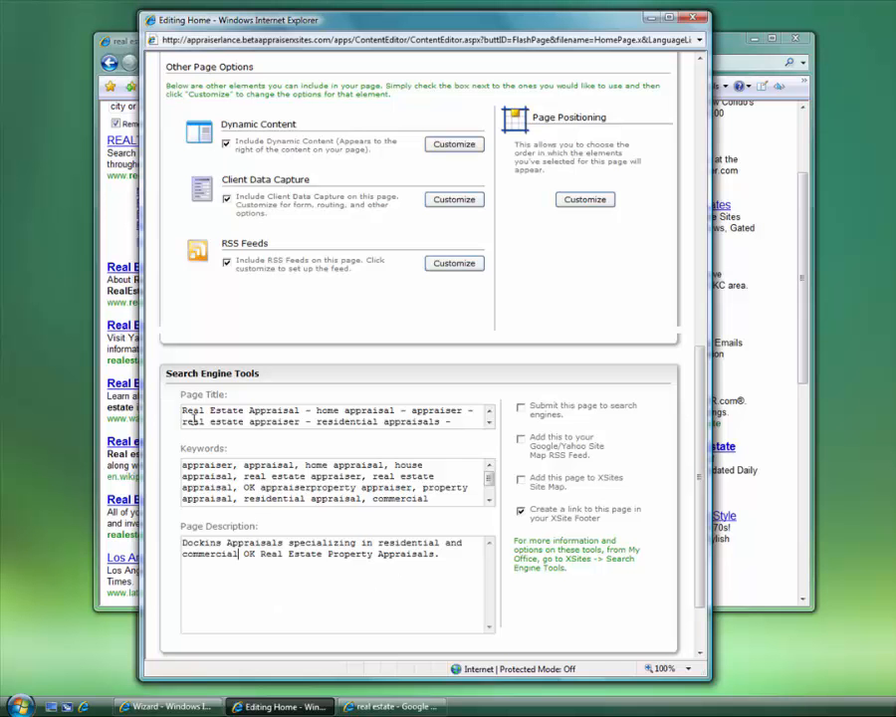
{"action": "left_click_drag", "start_coordinate": [185, 414], "coordinate": [476, 478]}
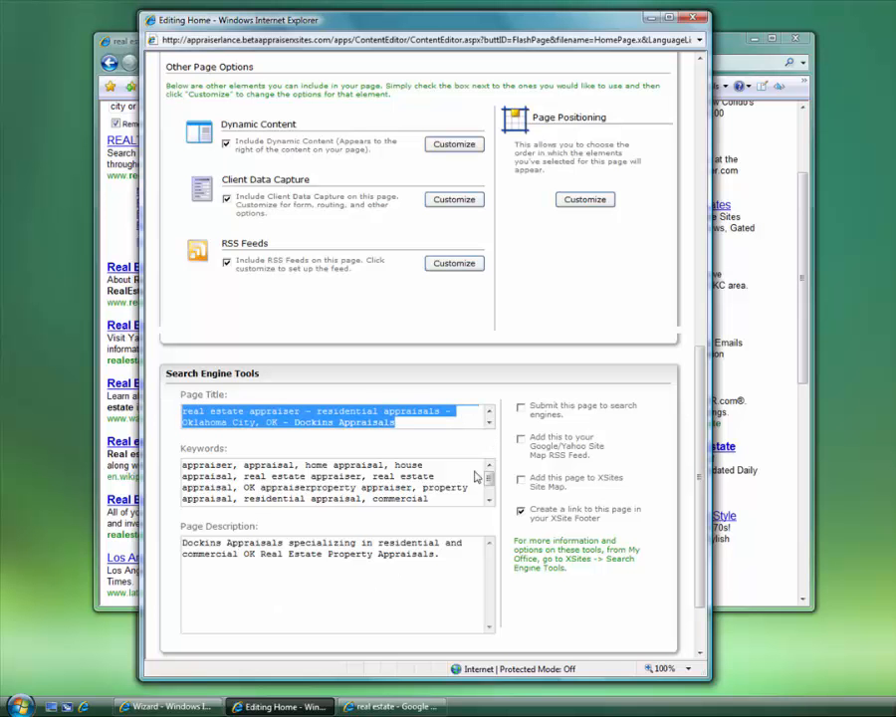
{"action": "left_click_drag", "start_coordinate": [416, 421], "coordinate": [182, 403]}
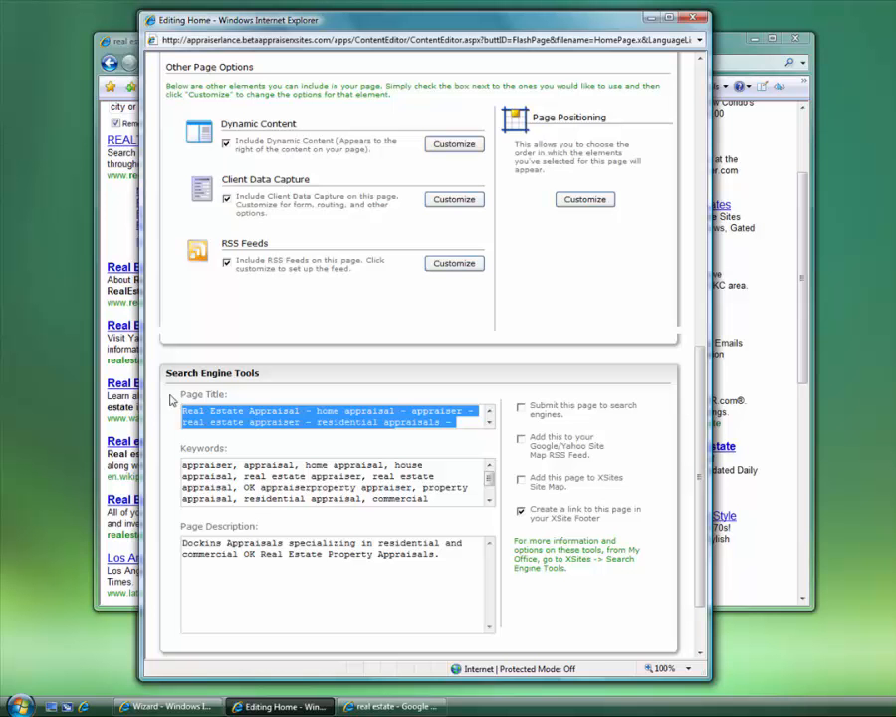
{"action": "left_click", "coordinate": [244, 554]}
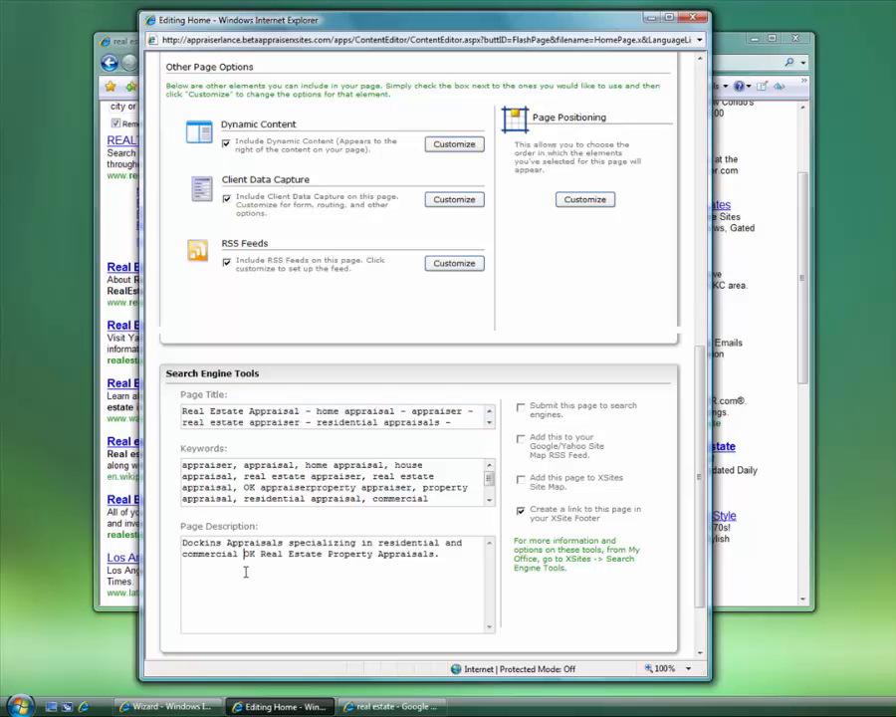
{"action": "left_click_drag", "start_coordinate": [700, 373], "coordinate": [699, 187]}
{"action": "left_click_drag", "start_coordinate": [259, 200], "coordinate": [219, 304]}
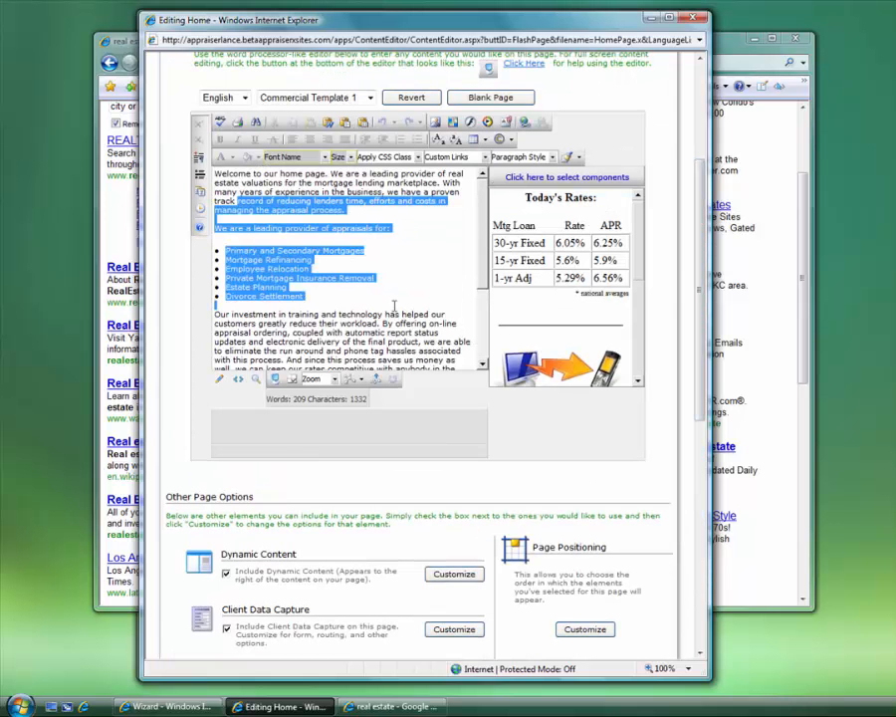
{"action": "left_click_drag", "start_coordinate": [699, 295], "coordinate": [705, 624]}
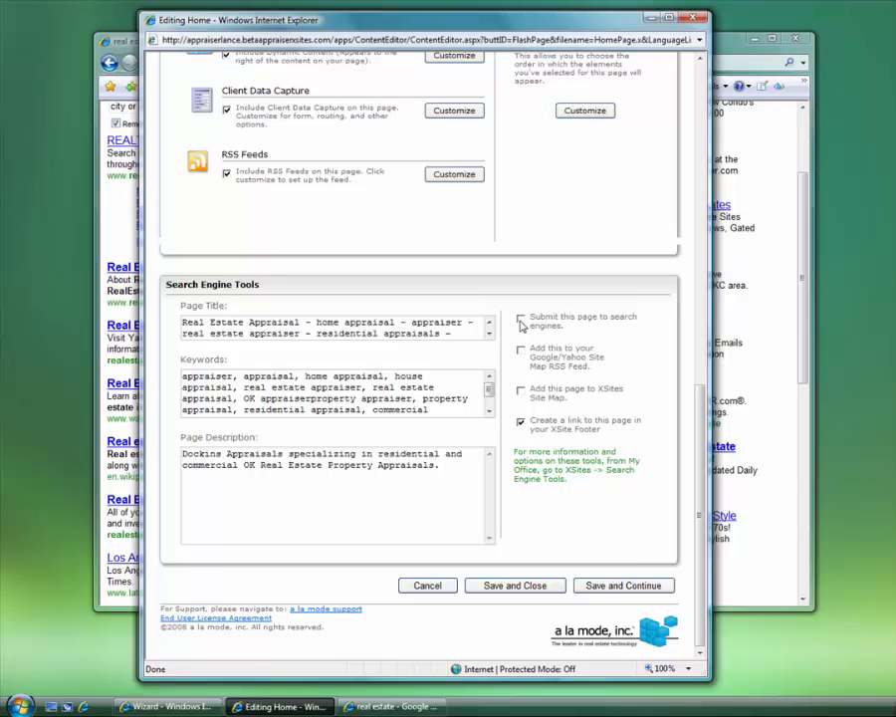
Highlight part of the Keywords list and the Google/Yahoo Site Map option, then bring the wizard forward
{"action": "left_click_drag", "start_coordinate": [412, 398], "coordinate": [280, 376]}
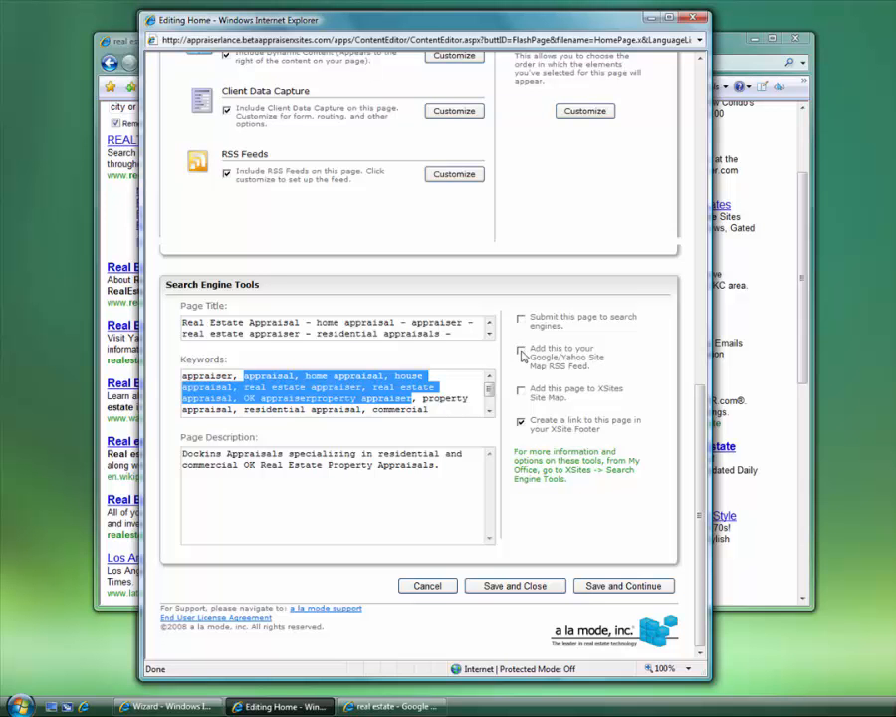
{"action": "left_click_drag", "start_coordinate": [526, 349], "coordinate": [601, 362]}
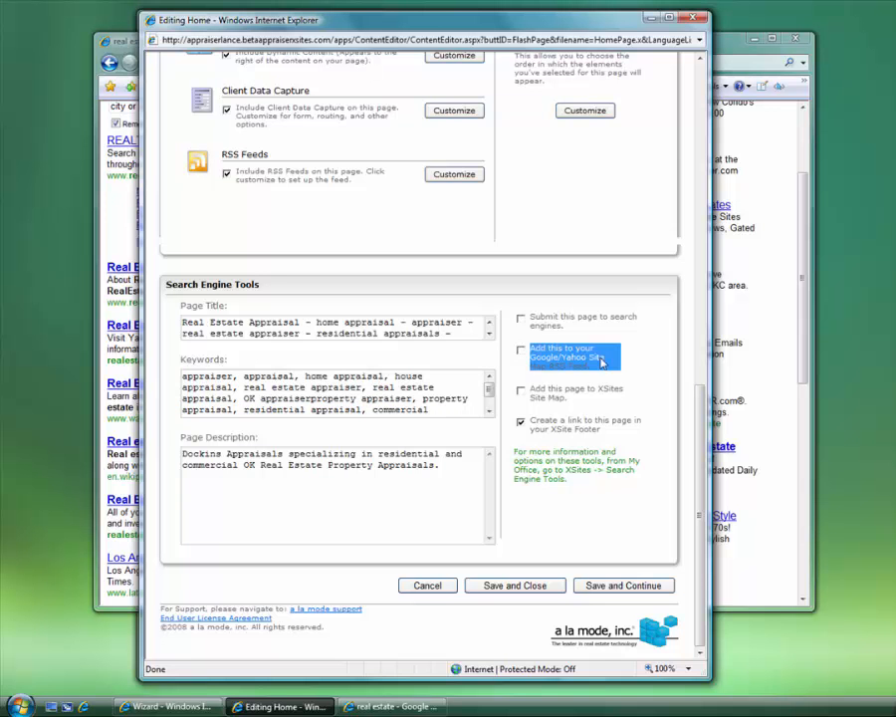
{"action": "left_click", "coordinate": [595, 364]}
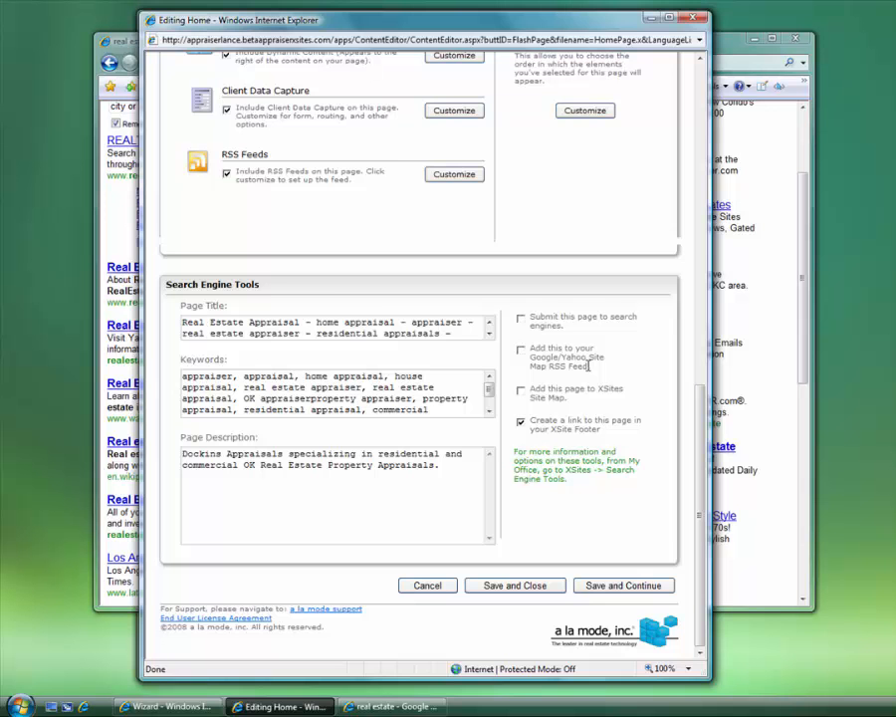
{"action": "left_click", "coordinate": [167, 706]}
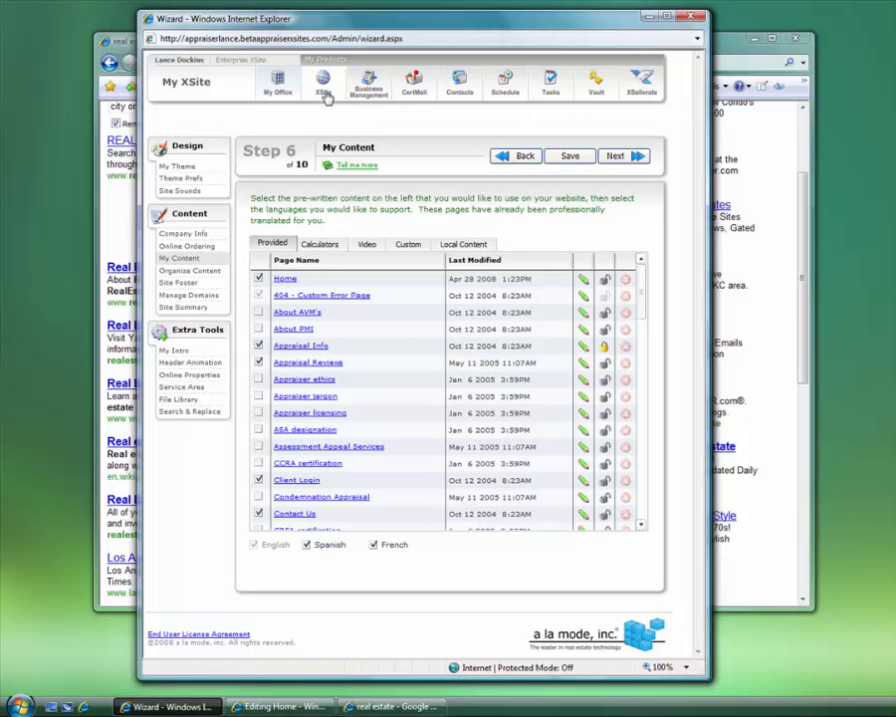
View the Google 'real estate' results, then switch back to the Editing Home window
{"action": "mouse_move", "coordinate": [324, 94]}
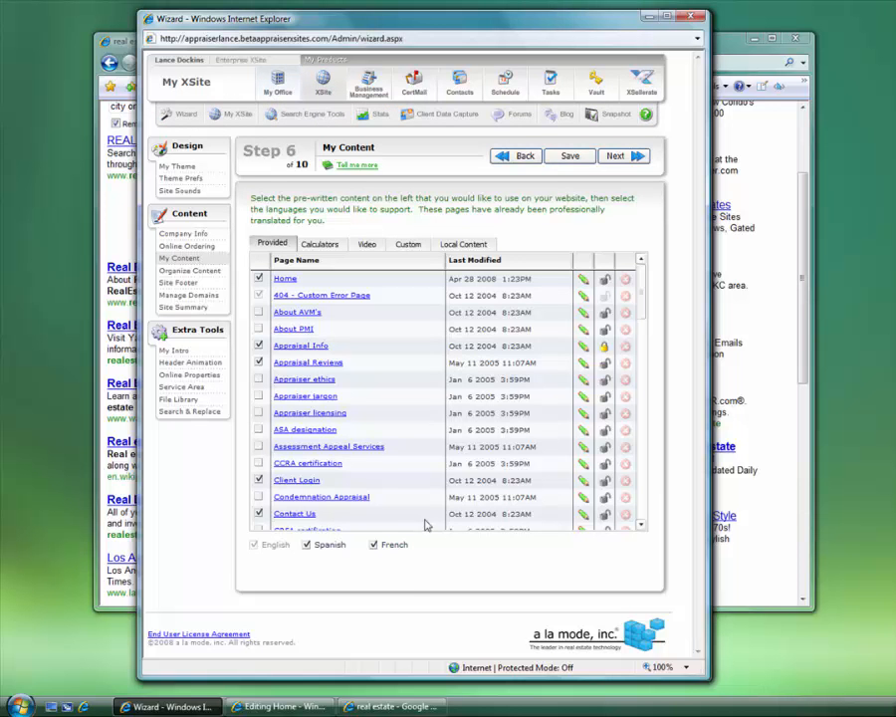
{"action": "left_click", "coordinate": [393, 707]}
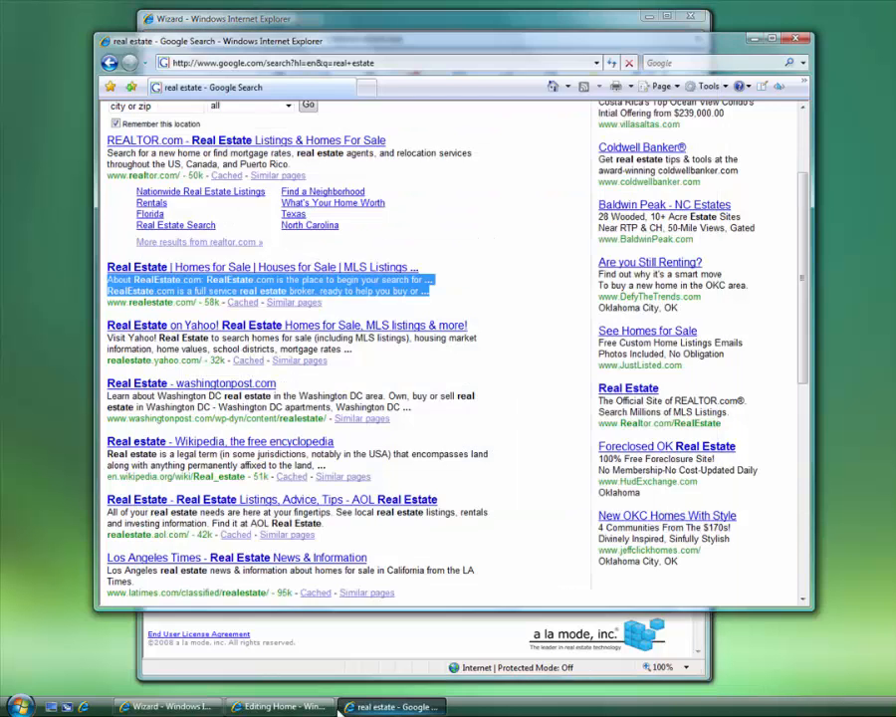
{"action": "left_click", "coordinate": [324, 708]}
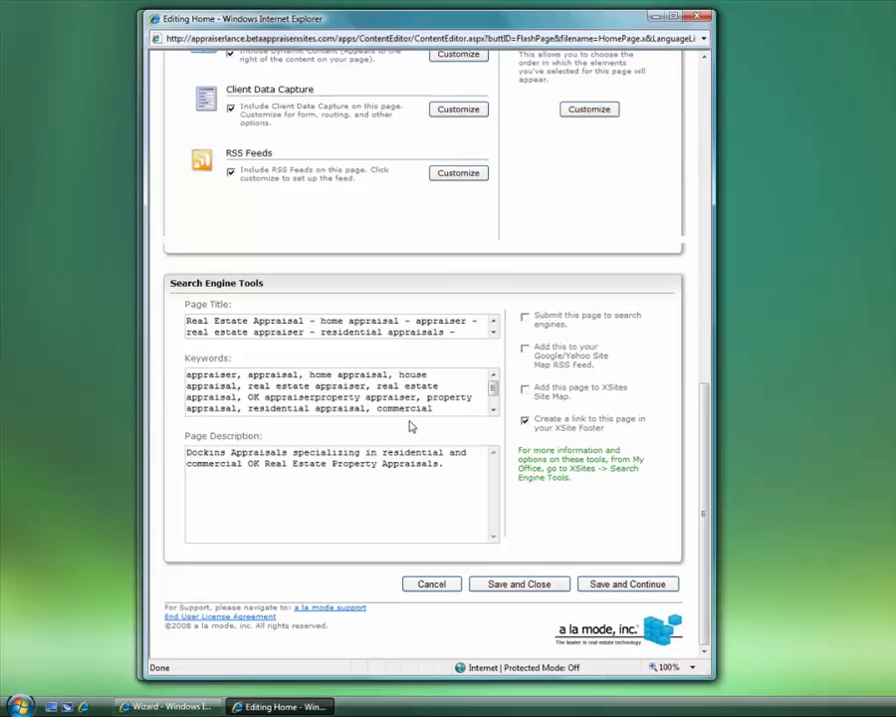
Save the home page settings, then reopen Home to check its Web Address and close it
{"action": "left_click", "coordinate": [518, 588]}
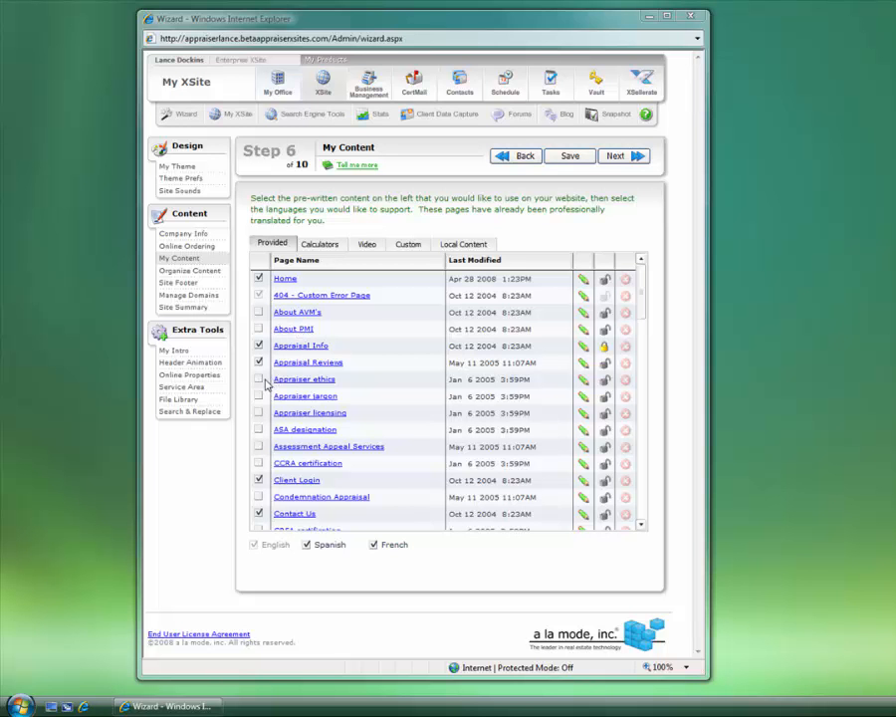
{"action": "left_click", "coordinate": [285, 279]}
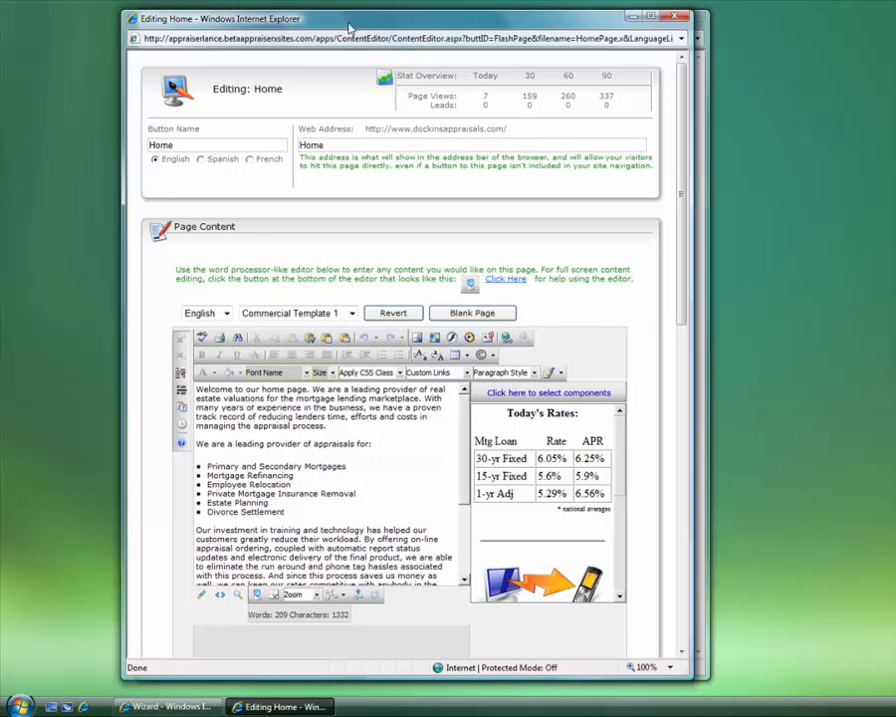
{"action": "left_click_drag", "start_coordinate": [348, 28], "coordinate": [361, 31]}
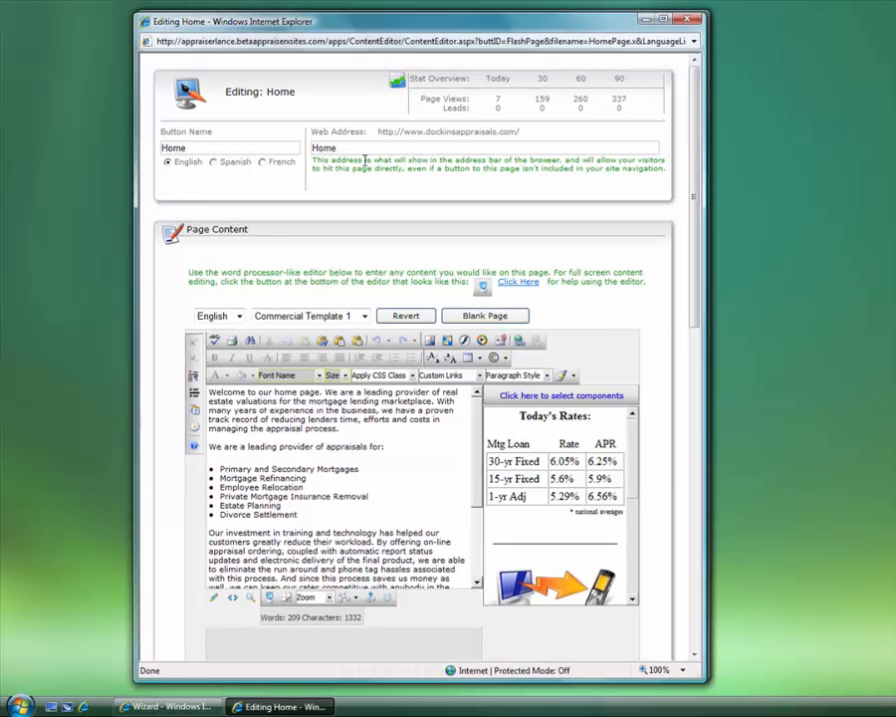
{"action": "double_click", "coordinate": [343, 148]}
{"action": "left_click", "coordinate": [686, 20]}
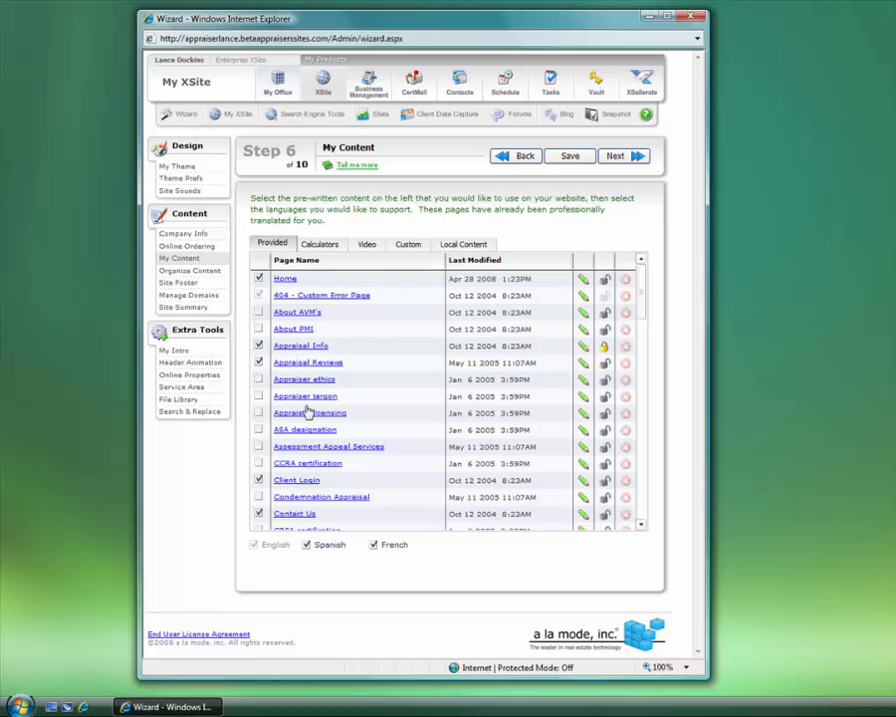
From the Custom page list, start a new Link To External Page custom page
{"action": "left_click", "coordinate": [317, 245]}
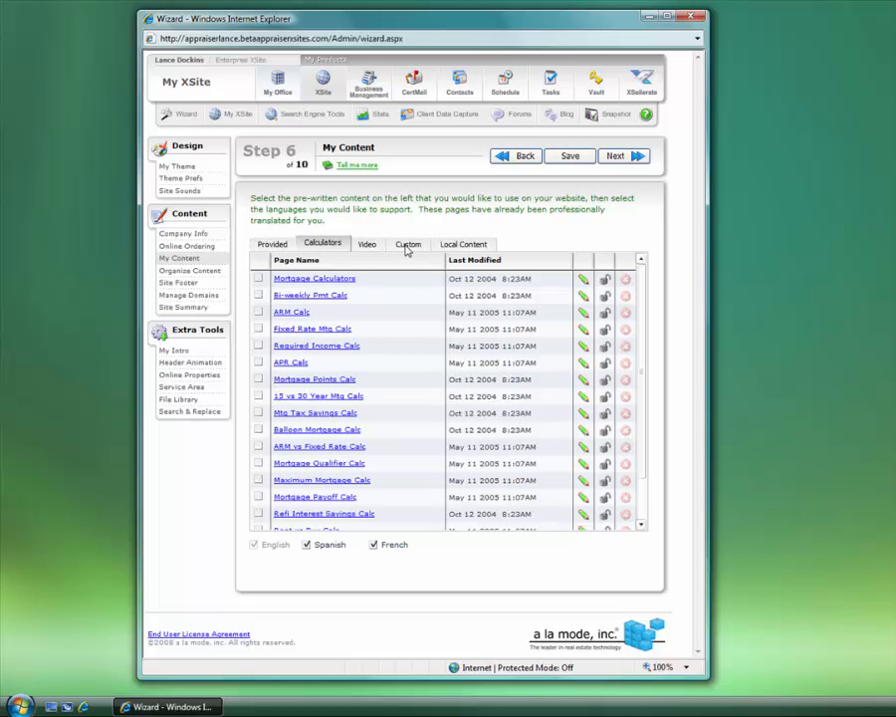
{"action": "left_click", "coordinate": [408, 247]}
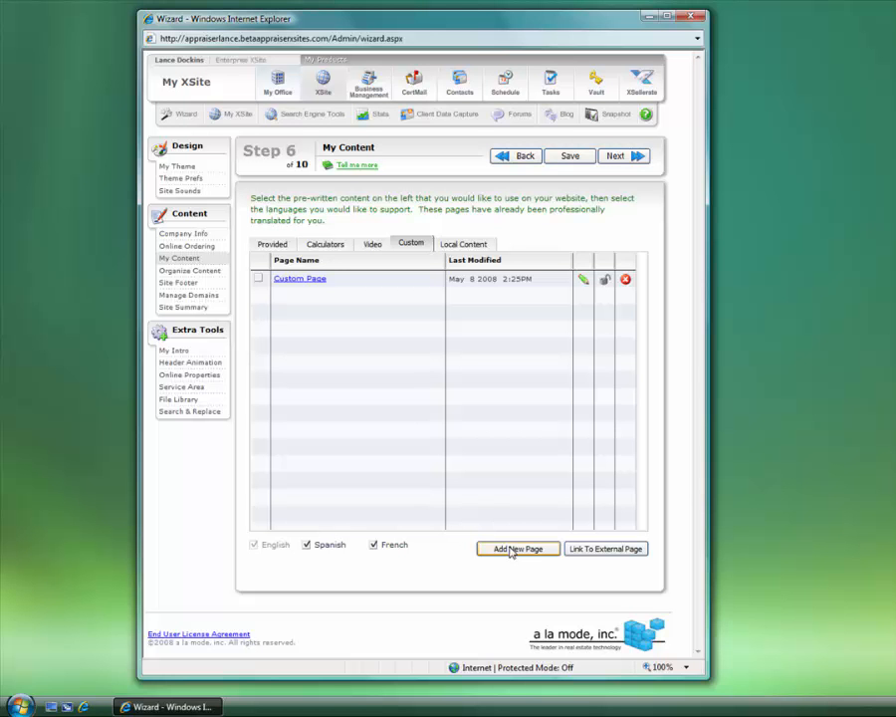
{"action": "left_click", "coordinate": [586, 550]}
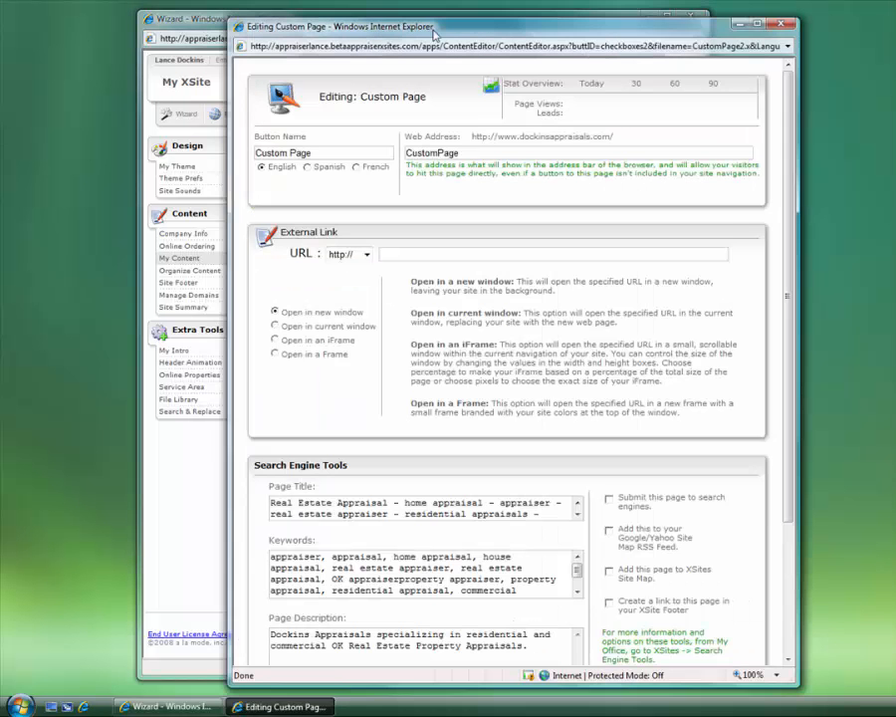
{"action": "left_click_drag", "start_coordinate": [433, 33], "coordinate": [349, 22]}
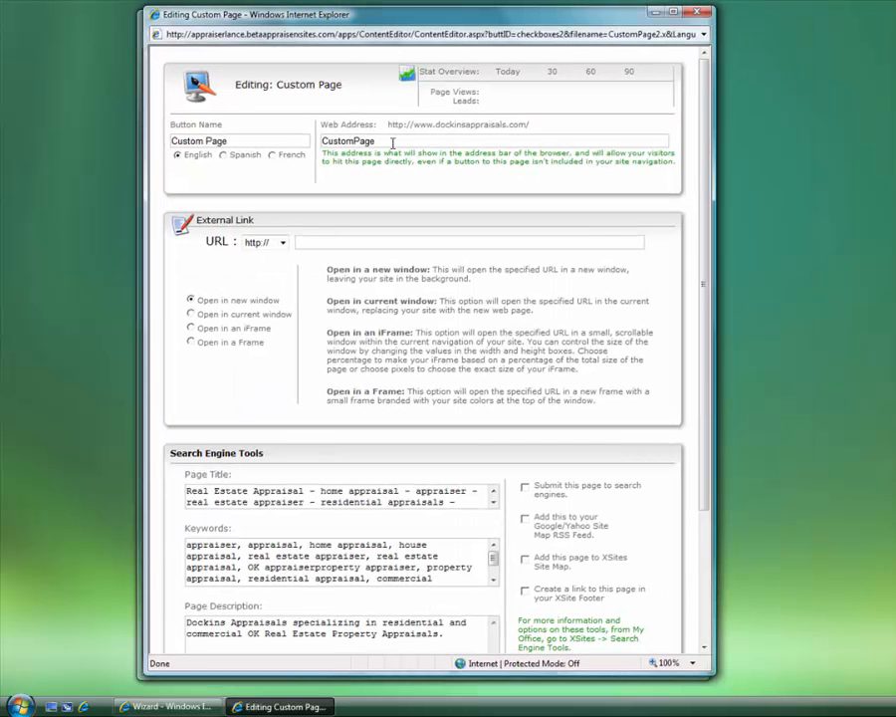
{"action": "left_click_drag", "start_coordinate": [239, 140], "coordinate": [140, 140]}
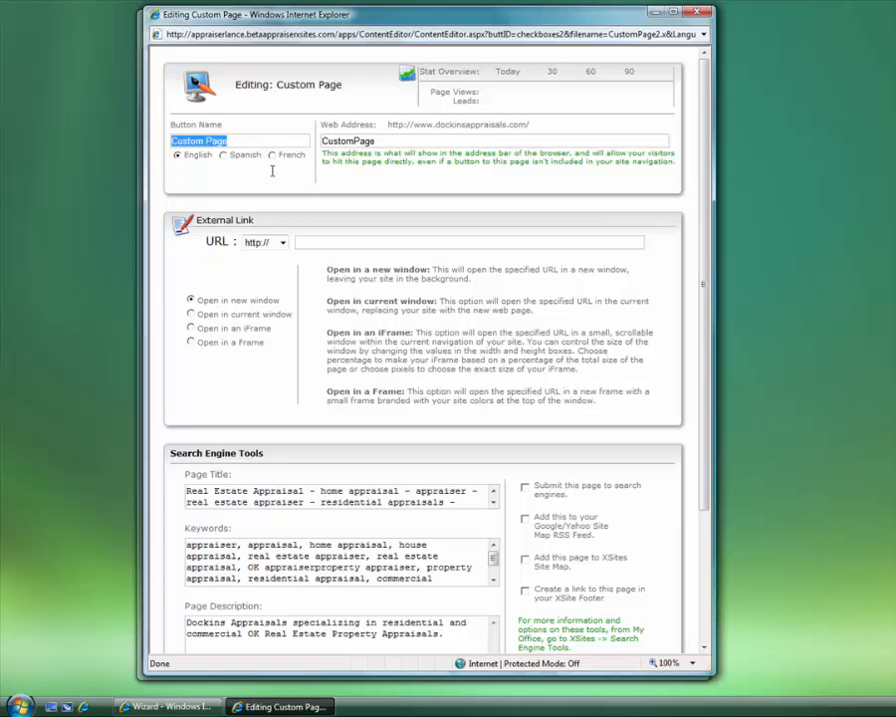
{"action": "left_click", "coordinate": [376, 141]}
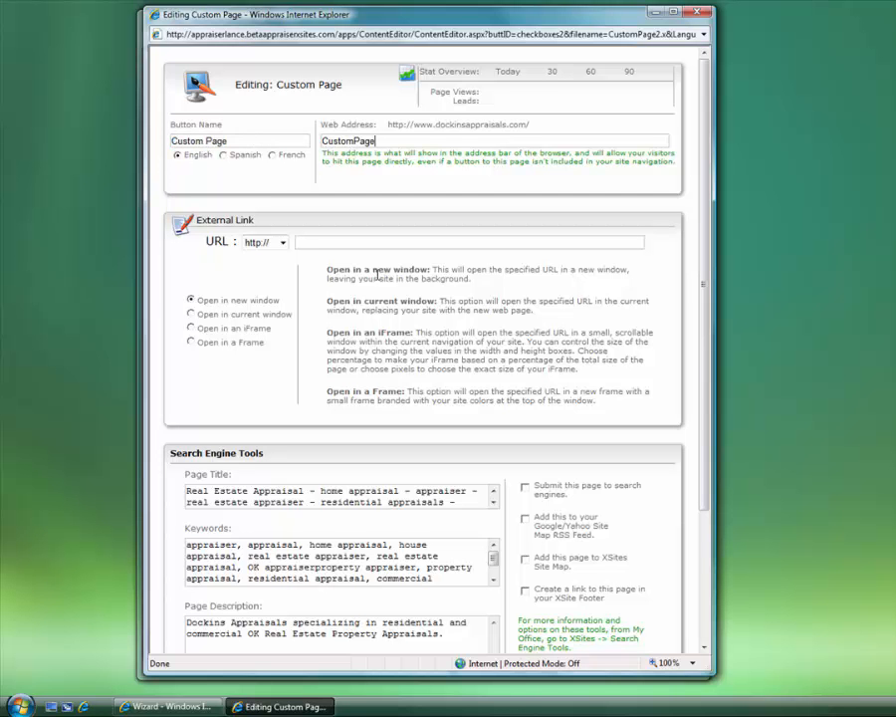
{"action": "left_click", "coordinate": [315, 500]}
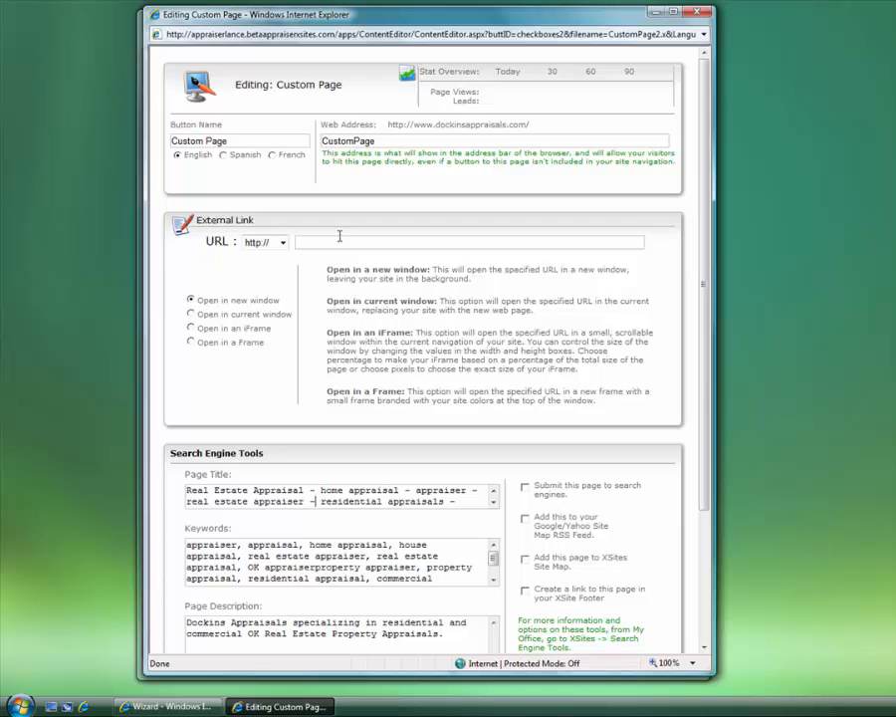
{"action": "left_click", "coordinate": [299, 242]}
{"action": "type", "text": "www.alamoade.com"}
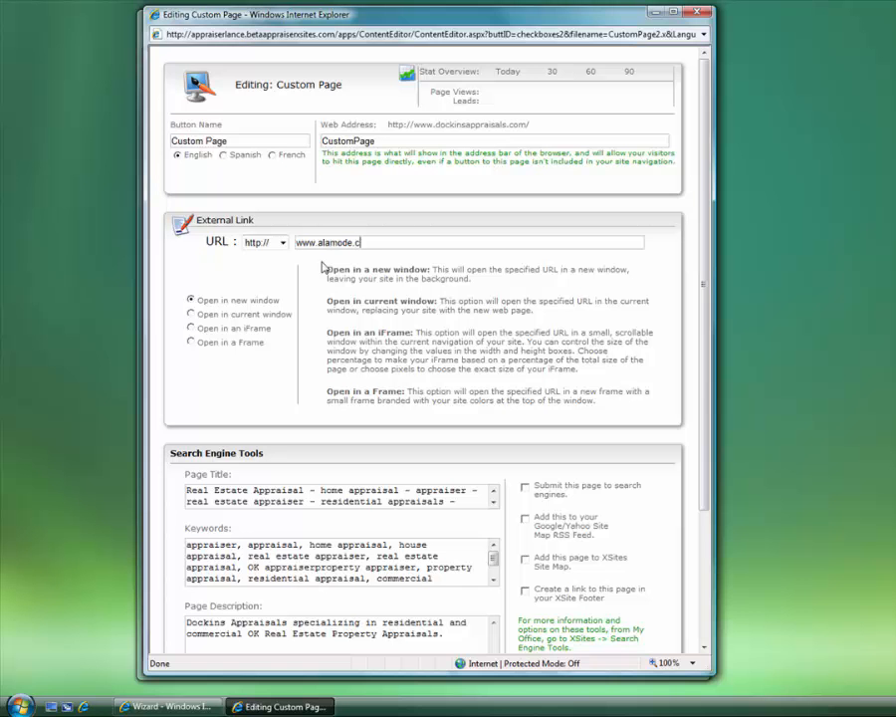
Set the link to open in a new window
{"action": "left_click", "coordinate": [190, 299]}
{"action": "left_click_drag", "start_coordinate": [285, 305], "coordinate": [265, 309]}
{"action": "double_click", "coordinate": [214, 304]}
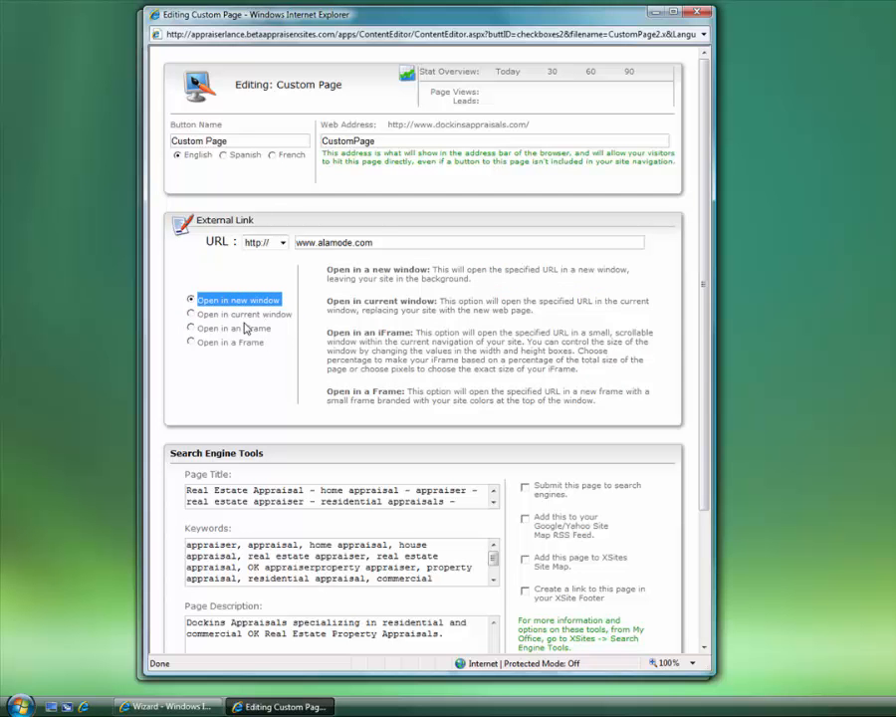
{"action": "left_click_drag", "start_coordinate": [198, 315], "coordinate": [283, 317]}
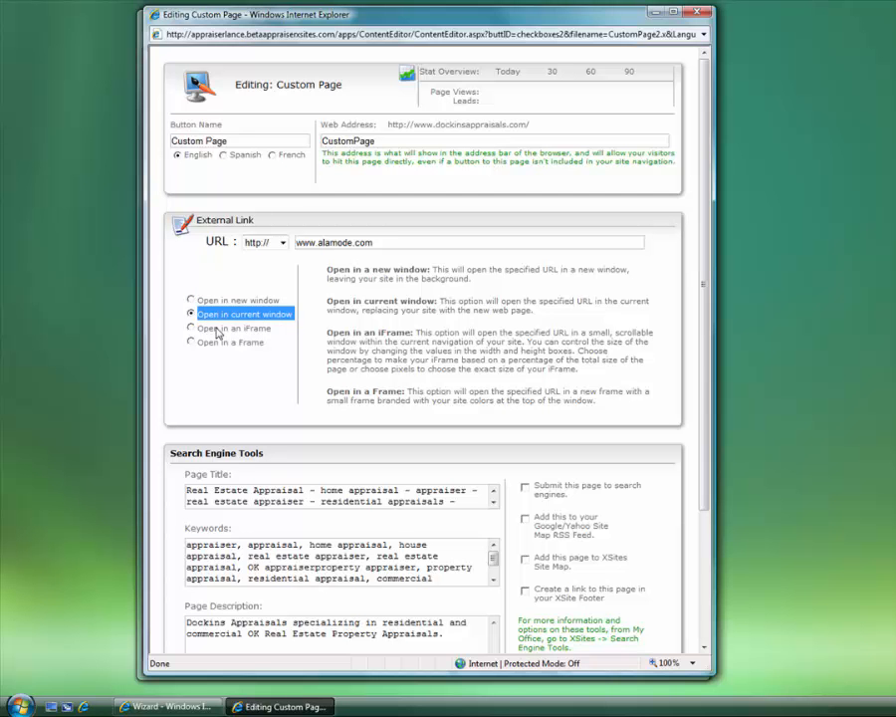
{"action": "left_click", "coordinate": [239, 306]}
{"action": "left_click", "coordinate": [239, 302]}
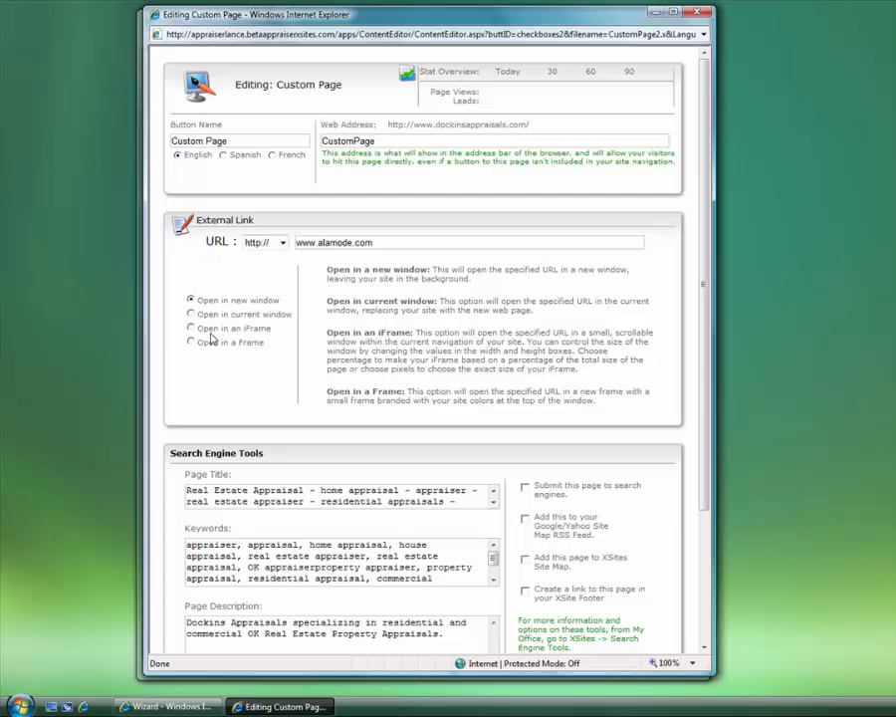
{"action": "left_click_drag", "start_coordinate": [264, 345], "coordinate": [204, 337]}
{"action": "left_click", "coordinate": [283, 346]}
Save and close the custom link page, then show the Provided pages list
{"action": "scroll", "coordinate": [444, 328], "scroll_direction": "down", "scroll_amount": 4}
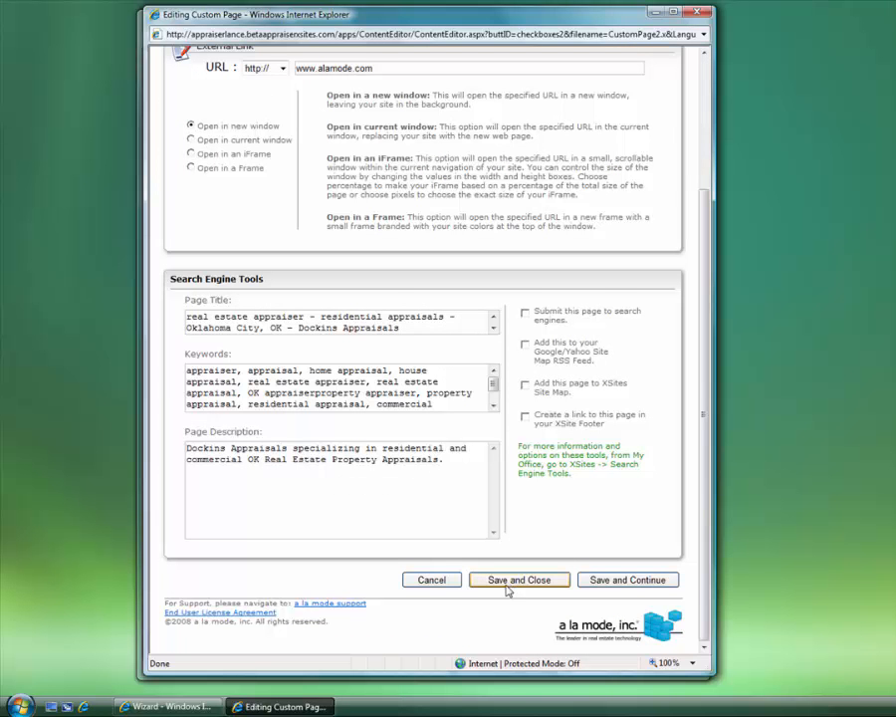
{"action": "scroll", "coordinate": [486, 599], "scroll_direction": "up", "scroll_amount": 3}
{"action": "scroll", "coordinate": [504, 486], "scroll_direction": "down", "scroll_amount": 3}
{"action": "left_click", "coordinate": [431, 580]}
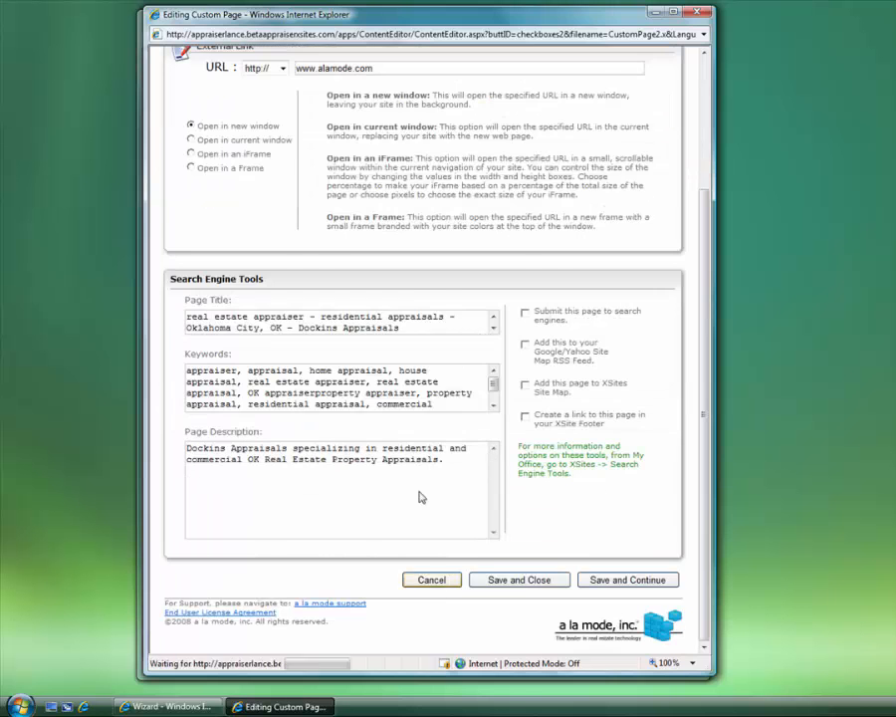
{"action": "left_click", "coordinate": [273, 245]}
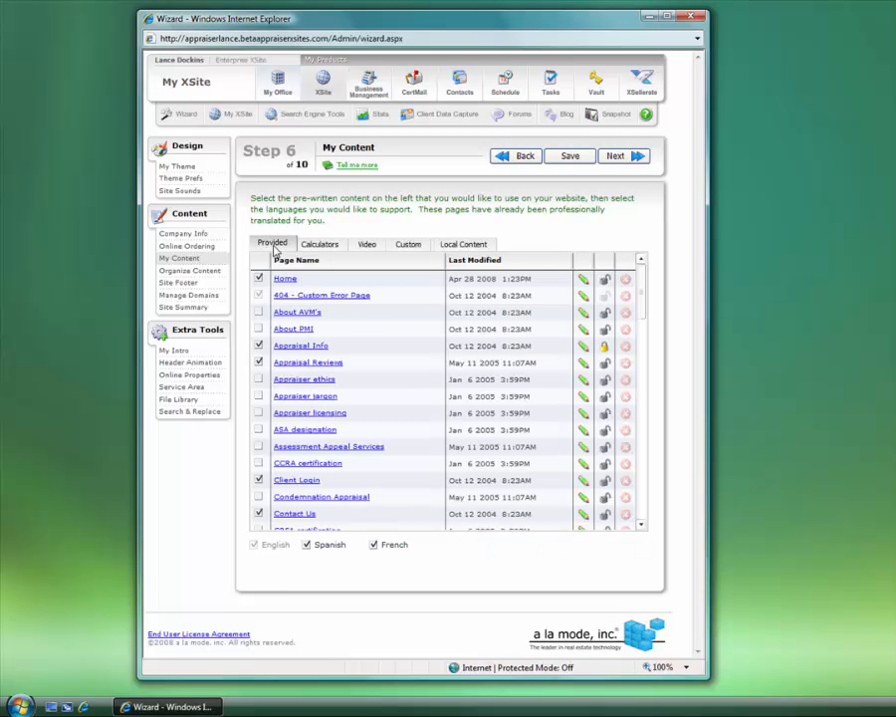